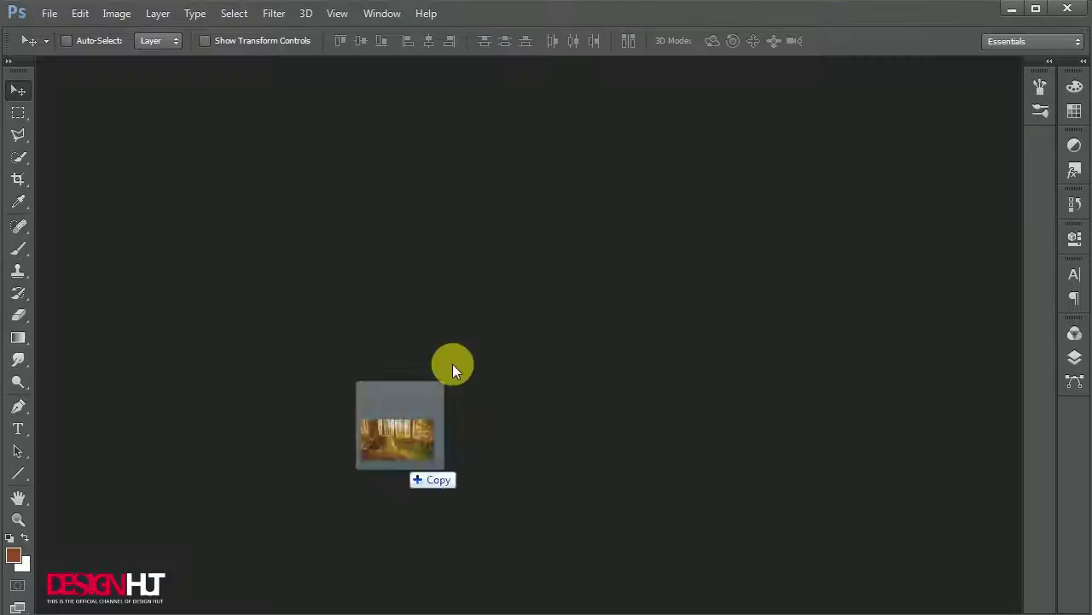
Open the forest photo, zoom in, and Quick-Select the stump's trunk and right side.
drag(294, 145, 461, 377)
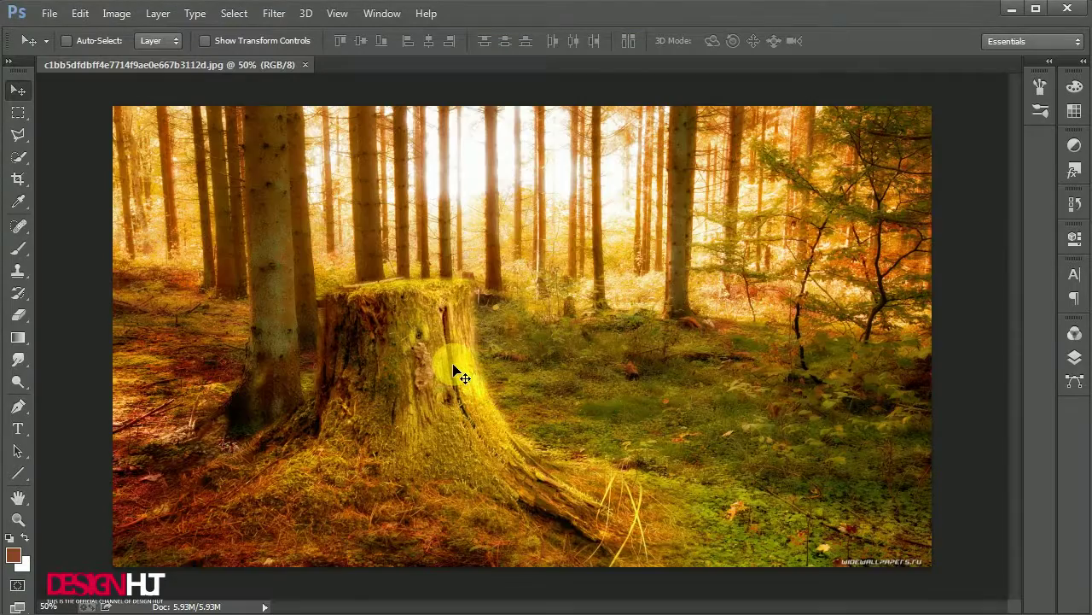
key(ctrl+plus)
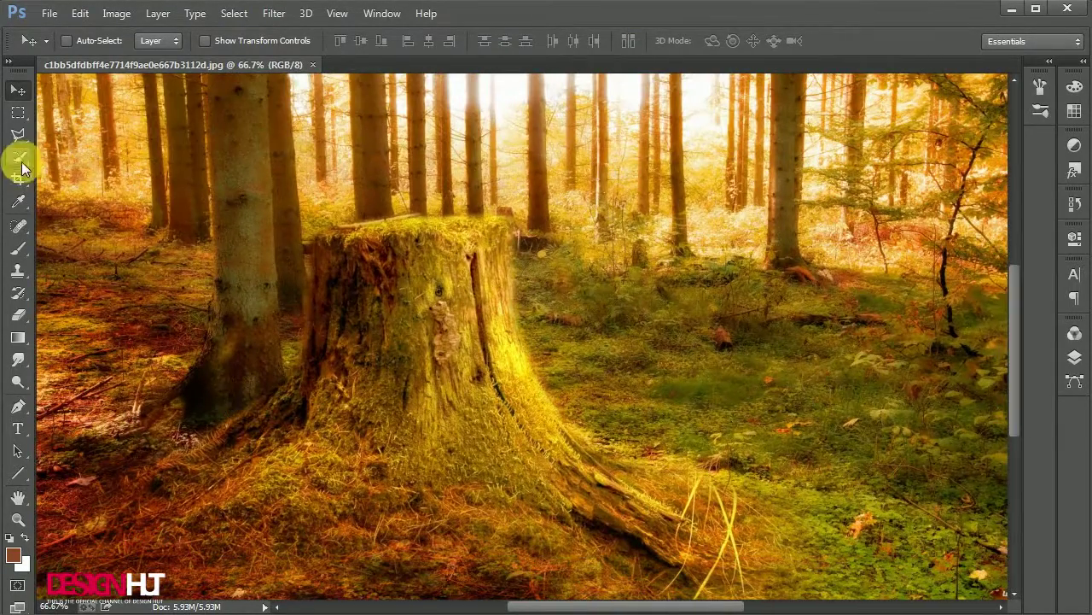
click(18, 157)
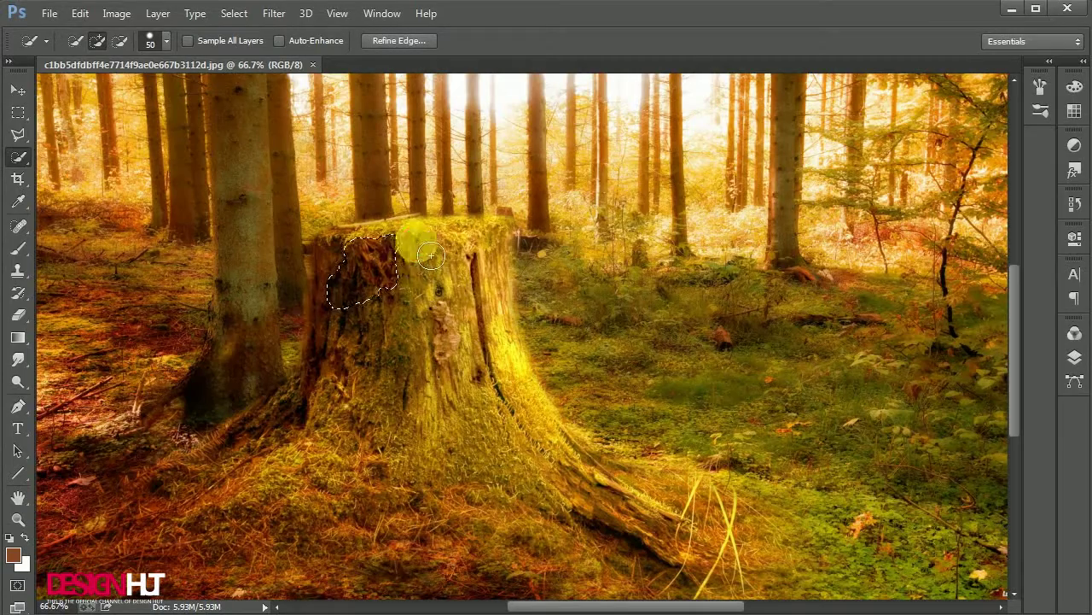
mouse_move(484, 424)
mouse_down()
mouse_move(393, 358)
mouse_move(327, 425)
mouse_up()
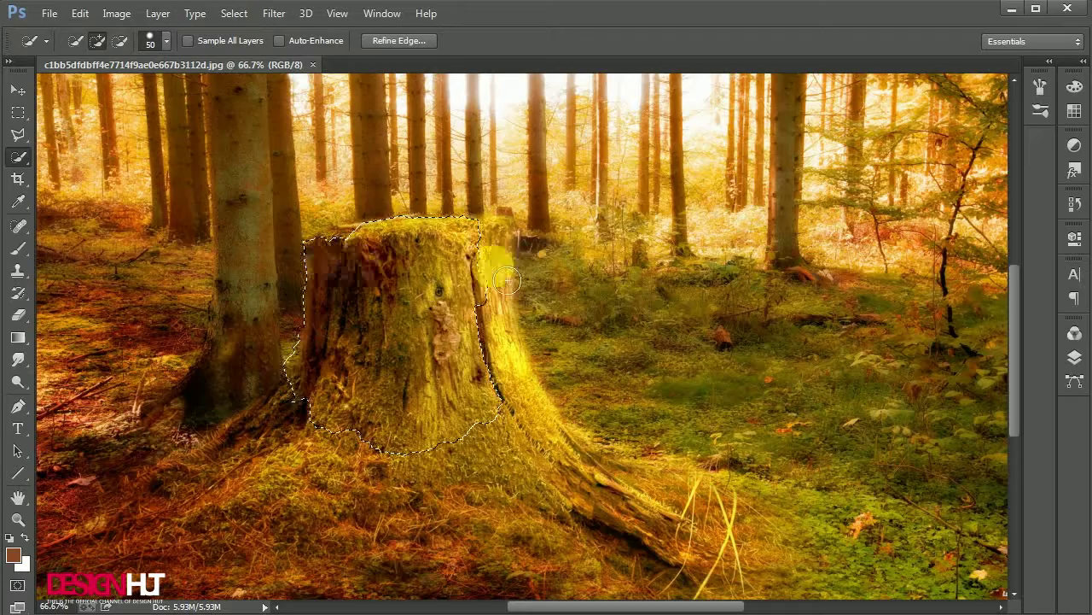
mouse_move(501, 316)
mouse_down()
mouse_move(541, 446)
mouse_move(646, 519)
mouse_move(568, 465)
mouse_move(593, 478)
mouse_move(536, 463)
mouse_up()
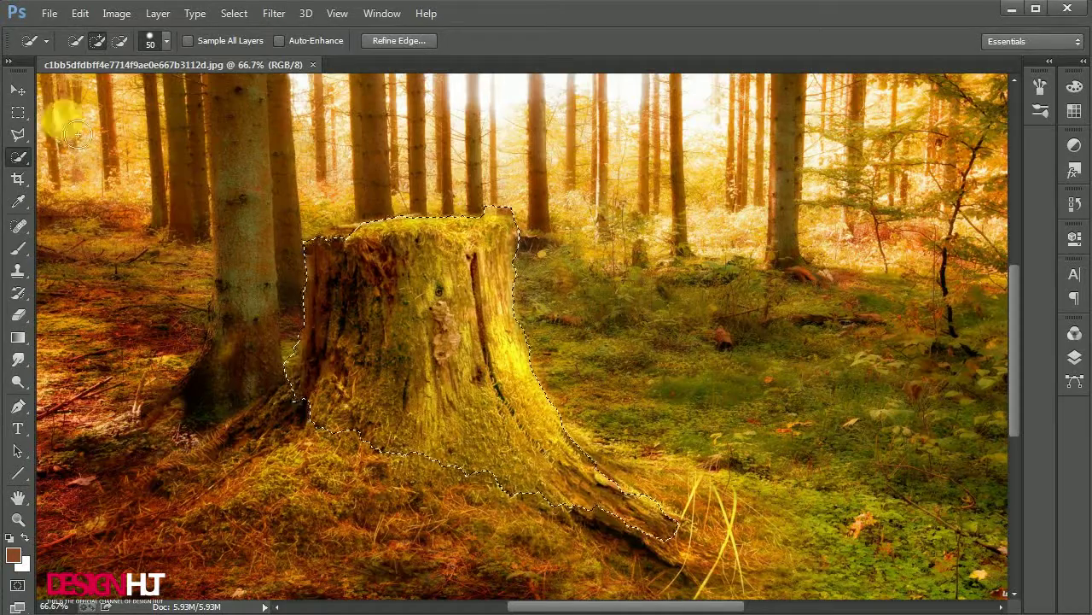
With Polygonal Lasso, add the stump's left edge up to the tree to the selection.
key(l)
scroll(302, 349, up, 3)
click(265, 495)
click(273, 409)
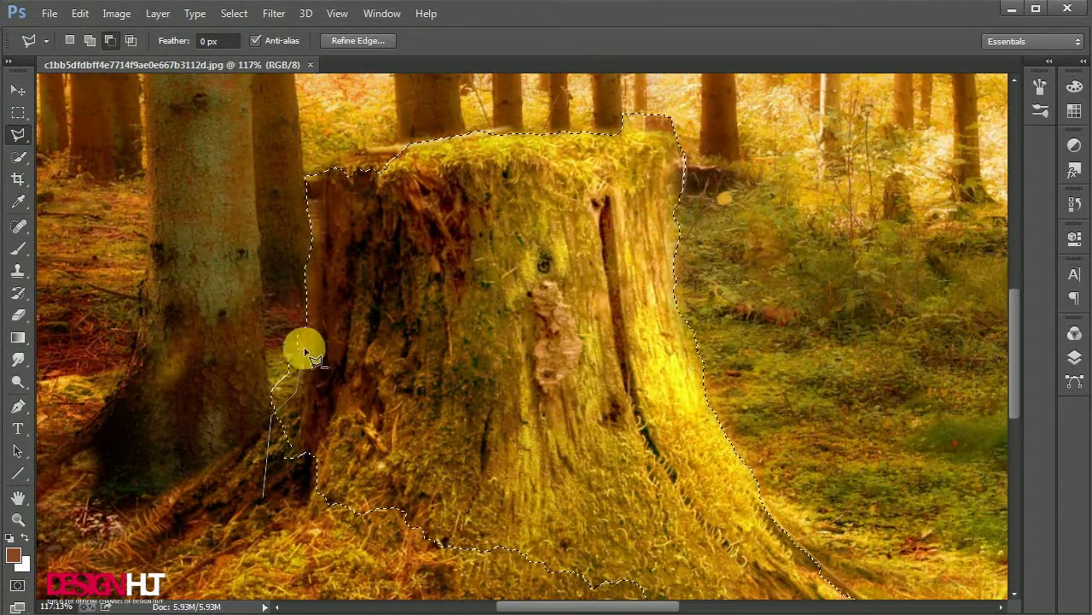
scroll(182, 339, up, 2)
click(294, 299)
click(323, 212)
click(275, 140)
double_click(340, 224)
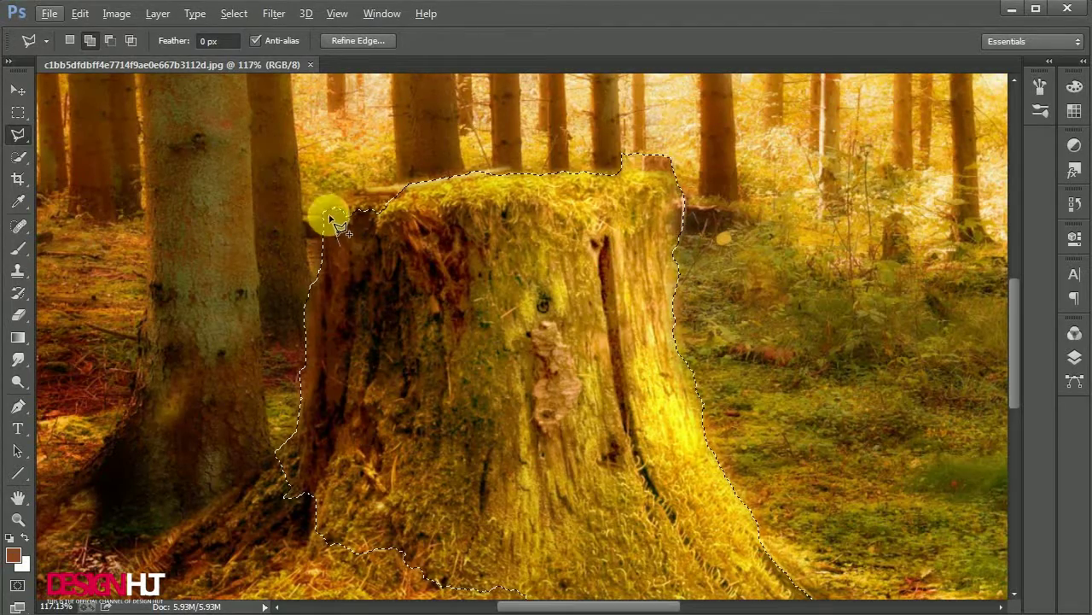
Add the stump's top, right side and bottom edge to the selection.
double_click(431, 183)
click(610, 128)
click(715, 128)
click(716, 170)
double_click(605, 165)
scroll(676, 285, down, 3)
scroll(645, 510, down, 2)
scroll(645, 510, up, 2)
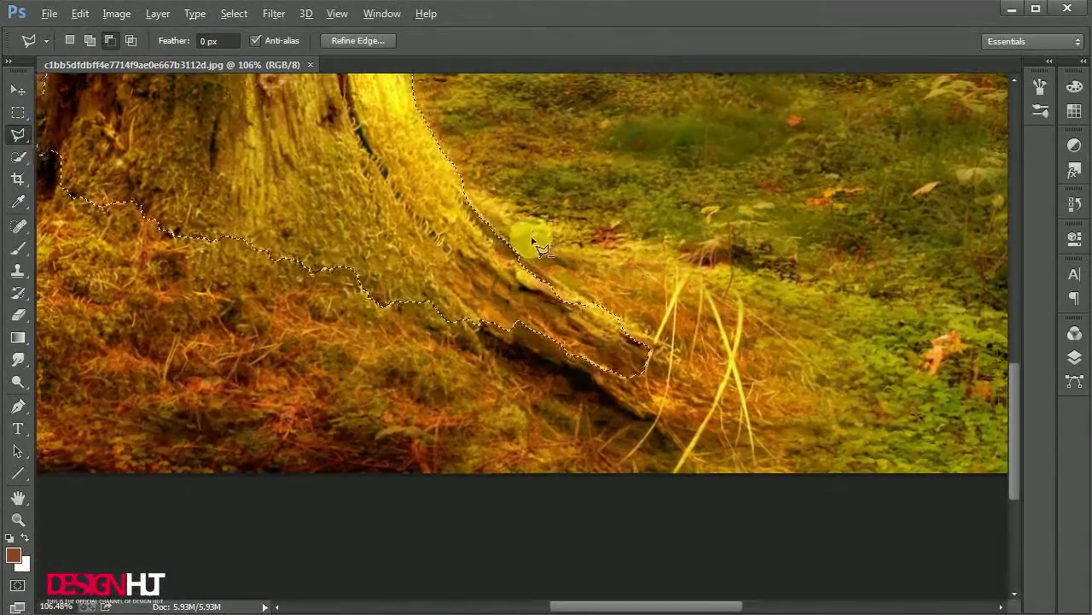
click(902, 513)
click(378, 487)
double_click(358, 196)
Add the foreground ground on the left to the selection, then invert it.
drag(359, 195, 702, 353)
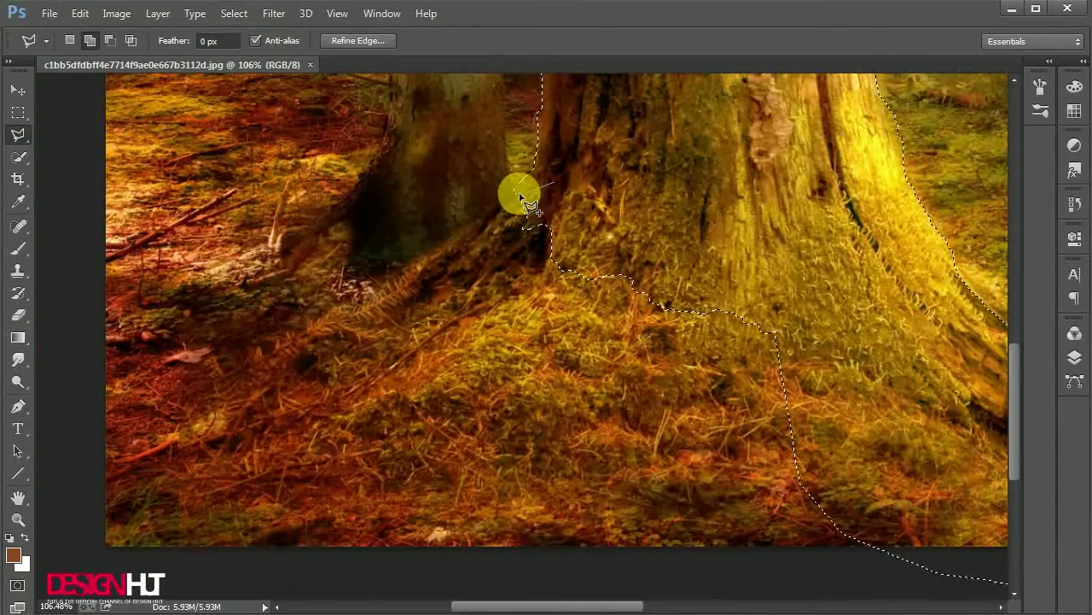
click(214, 370)
click(107, 383)
click(49, 416)
scroll(649, 584, right, 5)
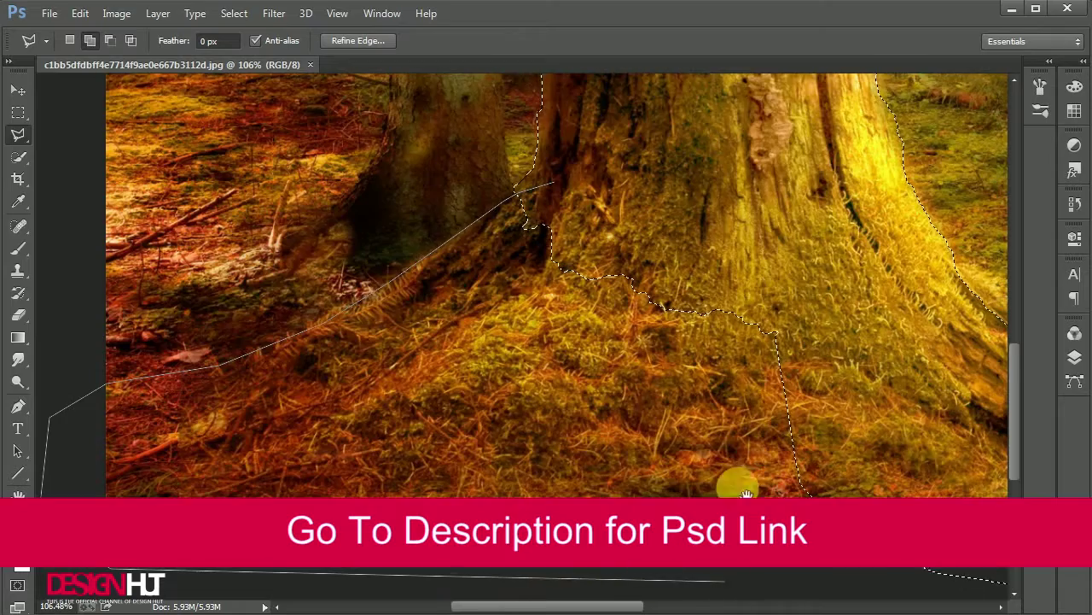
key(ctrl+minus)
key(ctrl+minus)
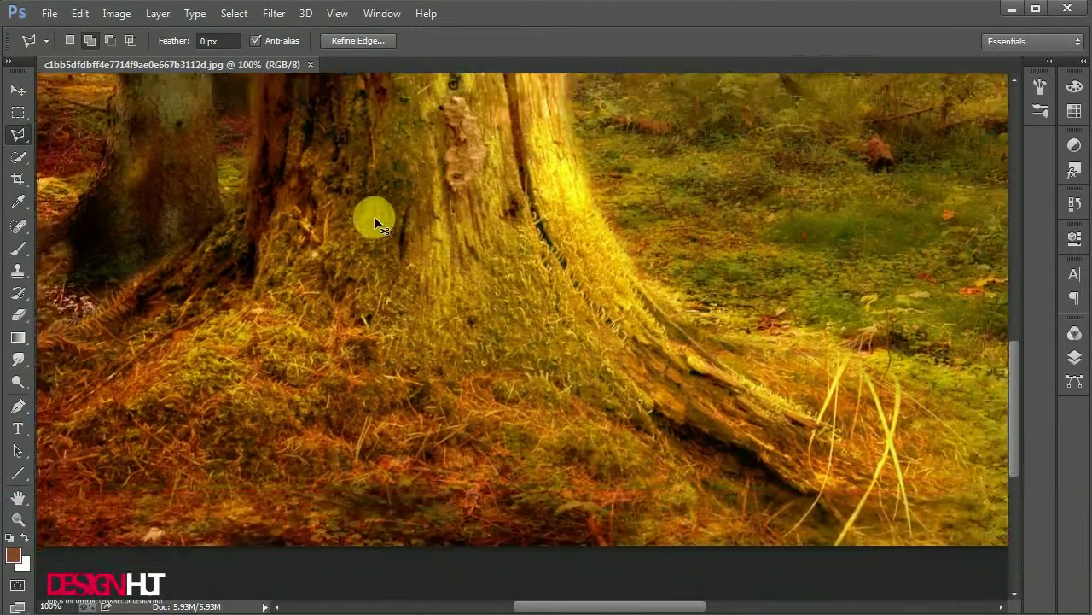
key(ctrl+minus)
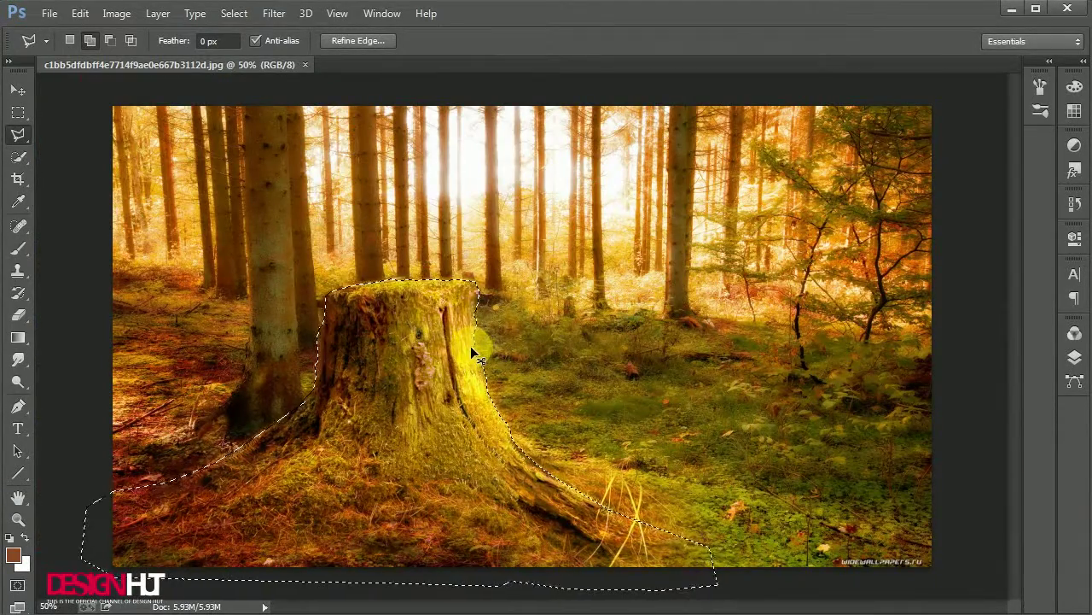
double_click(470, 345)
key(ctrl+shift+i)
Invert the selection and place the Tilt-Shift focus band and transitions low on the stump.
click(18, 89)
click(117, 13)
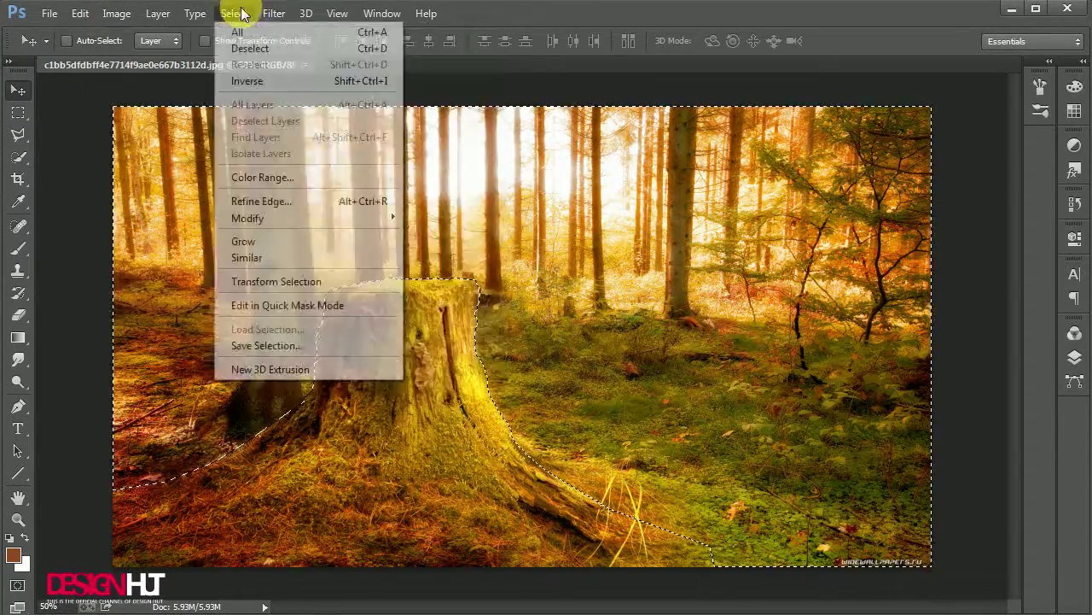
click(559, 243)
drag(455, 329, 439, 512)
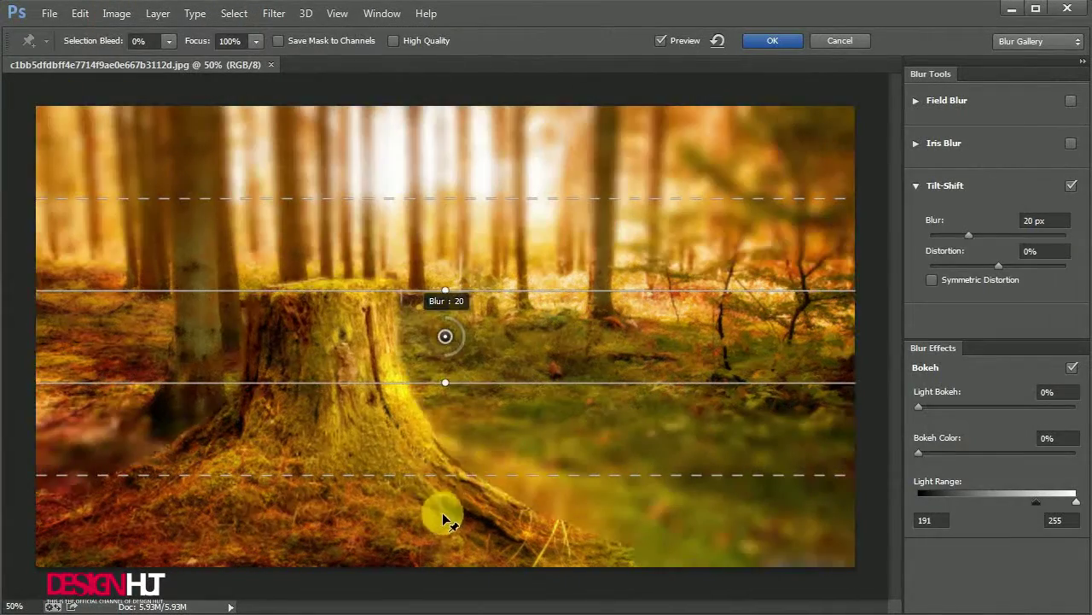
drag(444, 334, 445, 510)
drag(453, 372, 453, 354)
drag(445, 512, 445, 548)
drag(441, 390, 442, 383)
drag(451, 549, 450, 541)
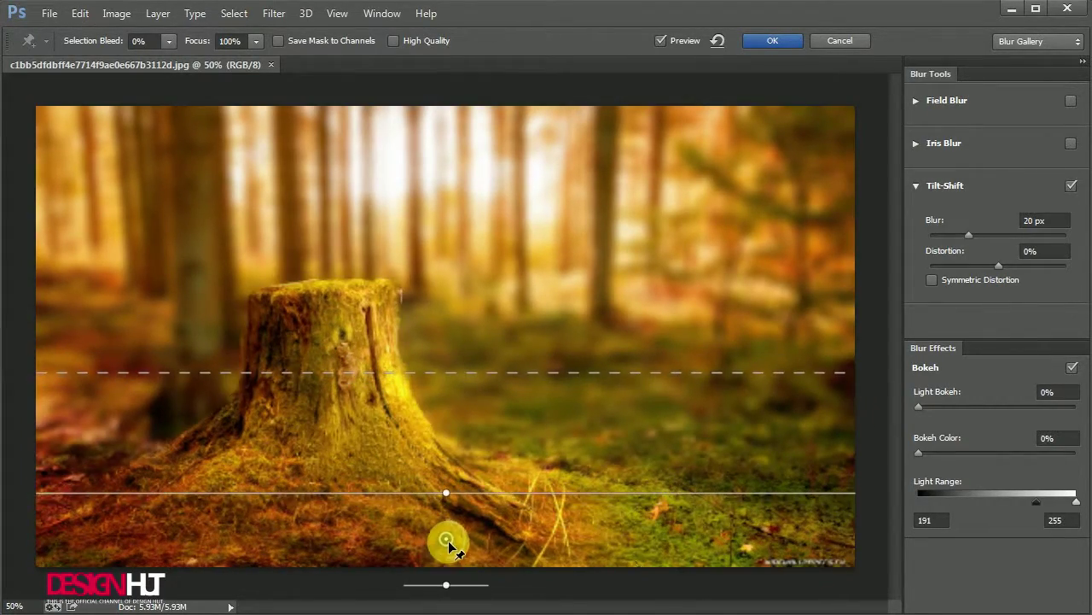
Raise the blur to 35 px, set light range 151/226, and lower the focus line to the stump base.
drag(968, 235, 981, 239)
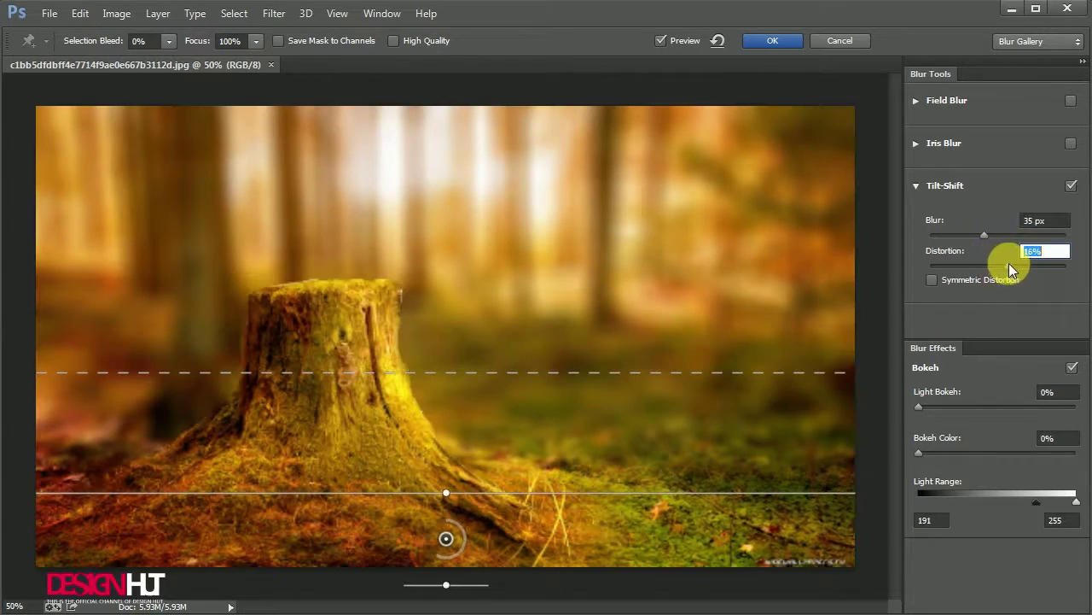
drag(1039, 510, 1012, 502)
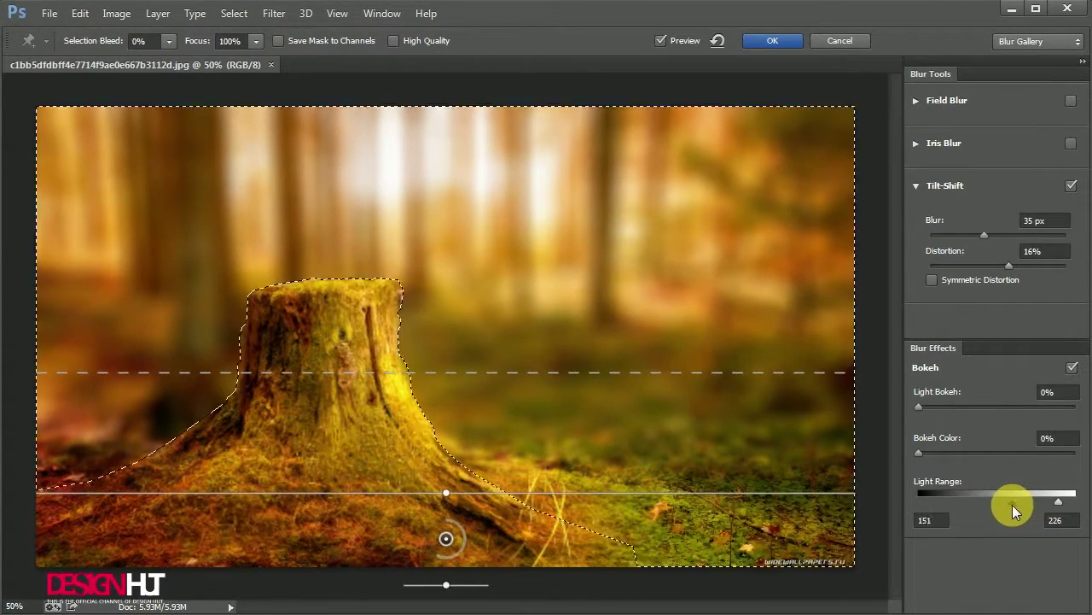
drag(503, 372, 504, 361)
drag(446, 538, 443, 559)
mouse_move(514, 361)
mouse_down()
mouse_move(527, 370)
mouse_move(539, 361)
mouse_up()
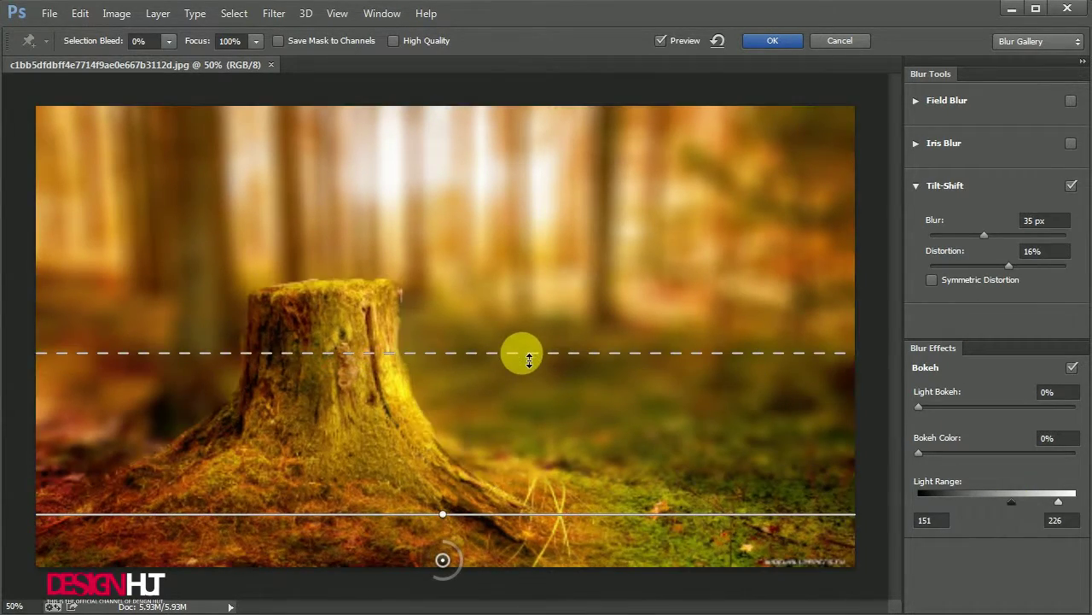
key(Return)
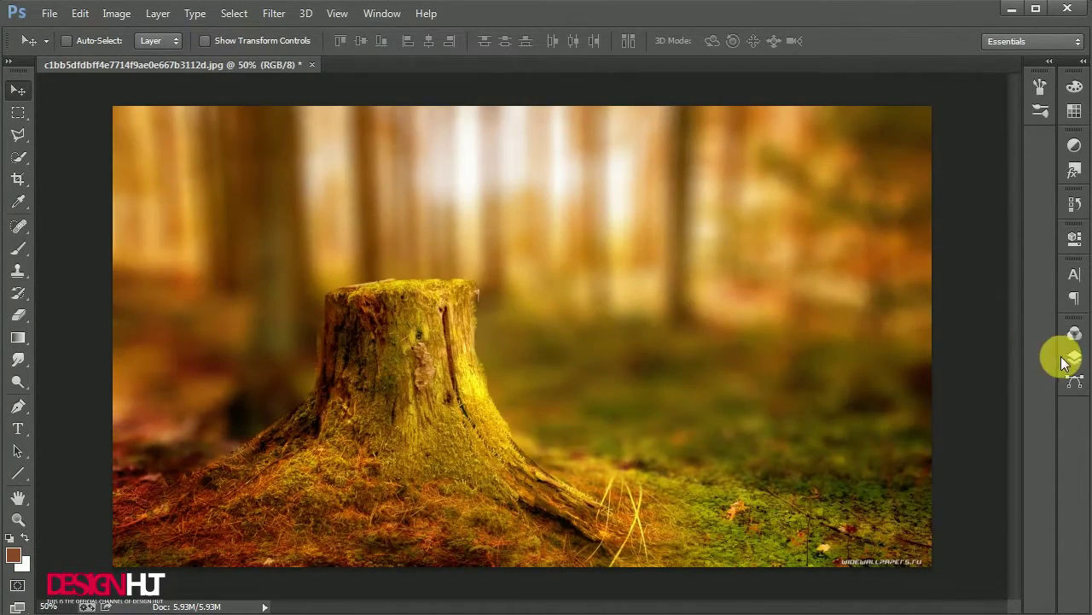
Duplicate the photo to Layer 1, convert it to a smart object, and duplicate it again.
click(1072, 358)
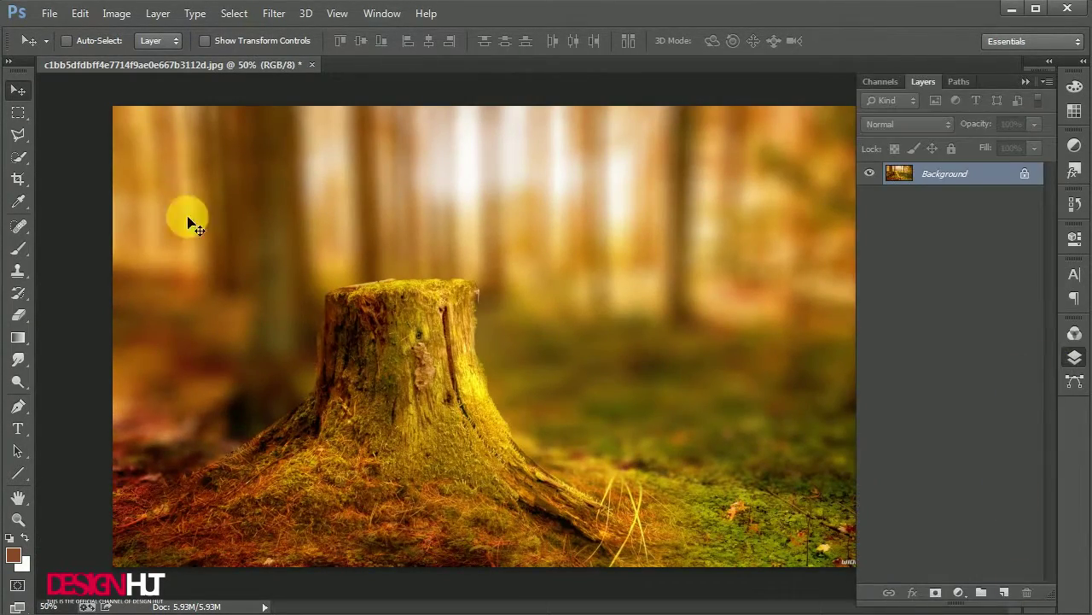
key(ctrl+j)
right_click(946, 177)
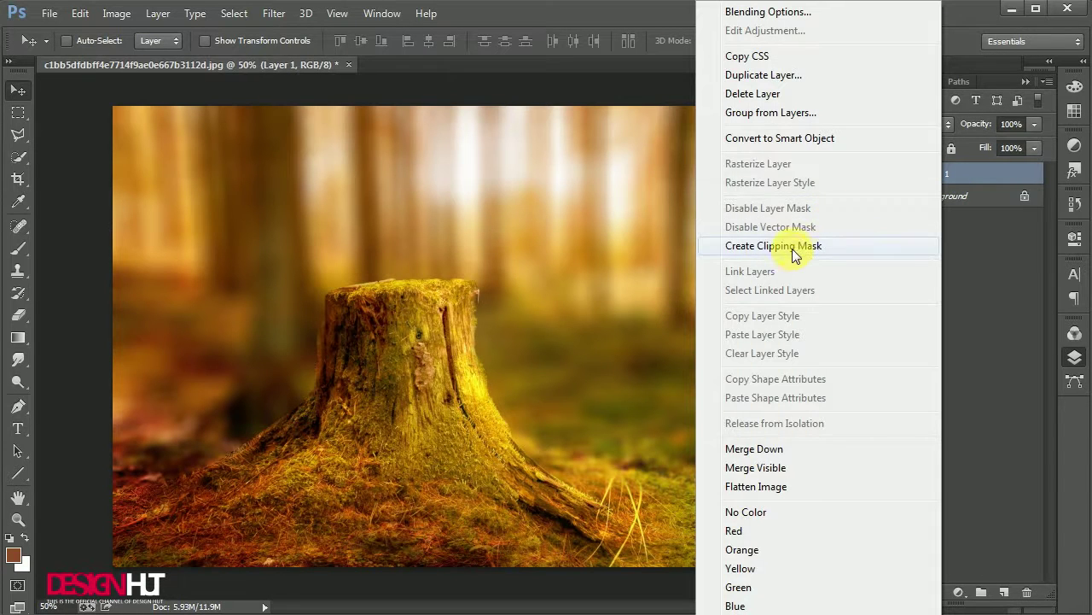
click(779, 138)
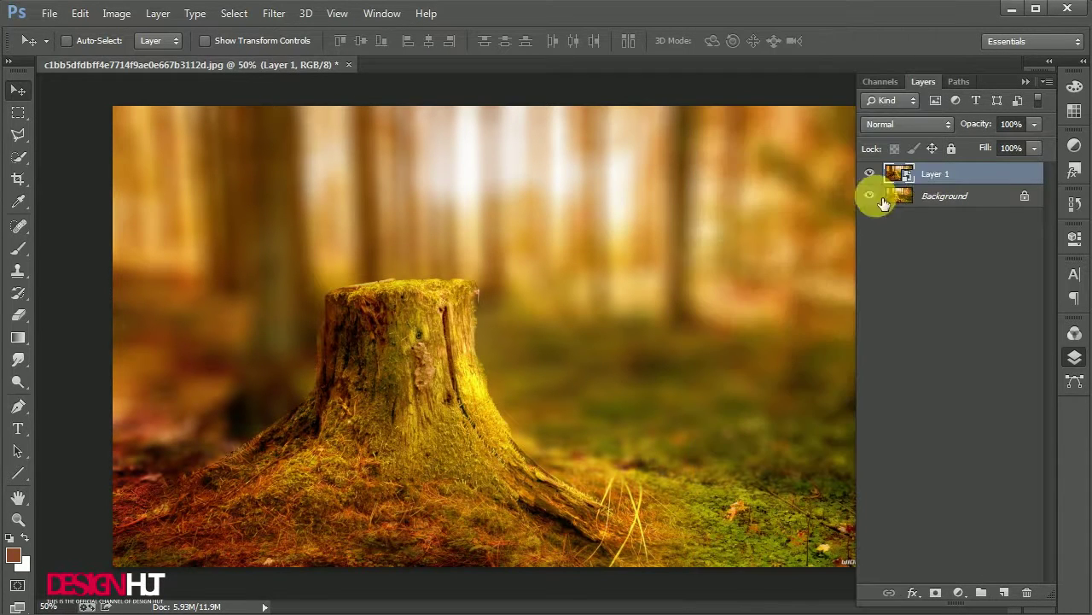
click(938, 202)
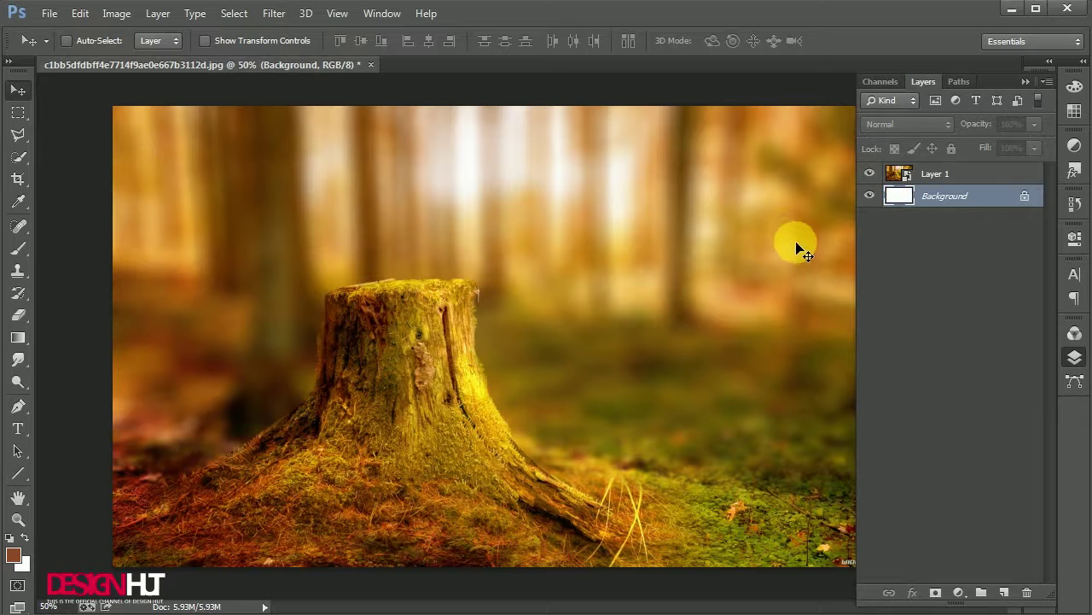
click(932, 175)
key(ctrl+j)
Rasterize the smart-object copy and crop the canvas taller, adding white space on top.
click(21, 322)
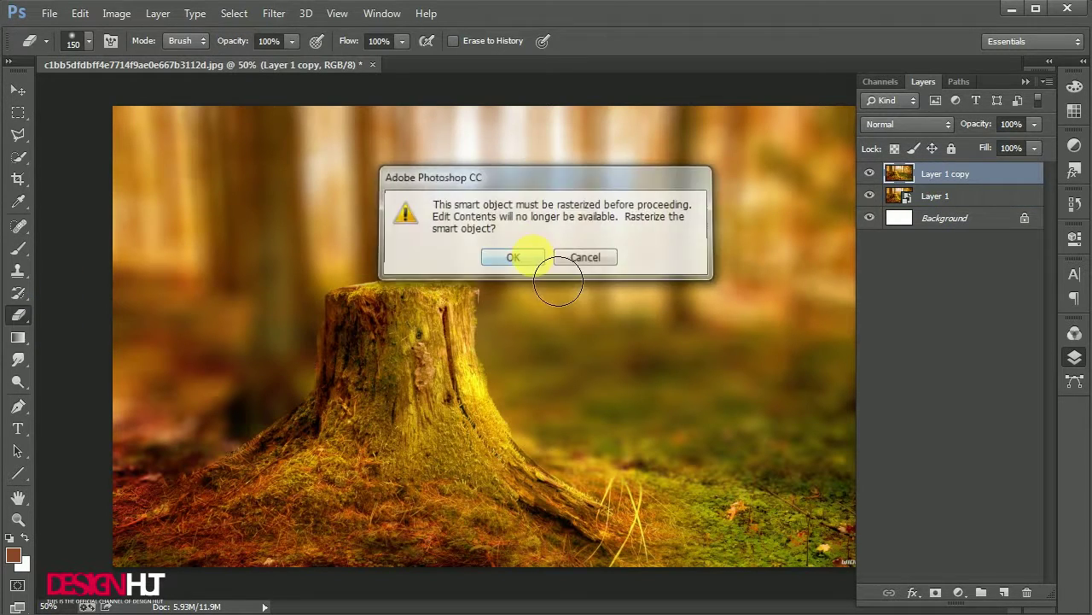
click(527, 260)
click(938, 219)
click(17, 180)
scroll(524, 215, down, 3)
drag(524, 209, 531, 186)
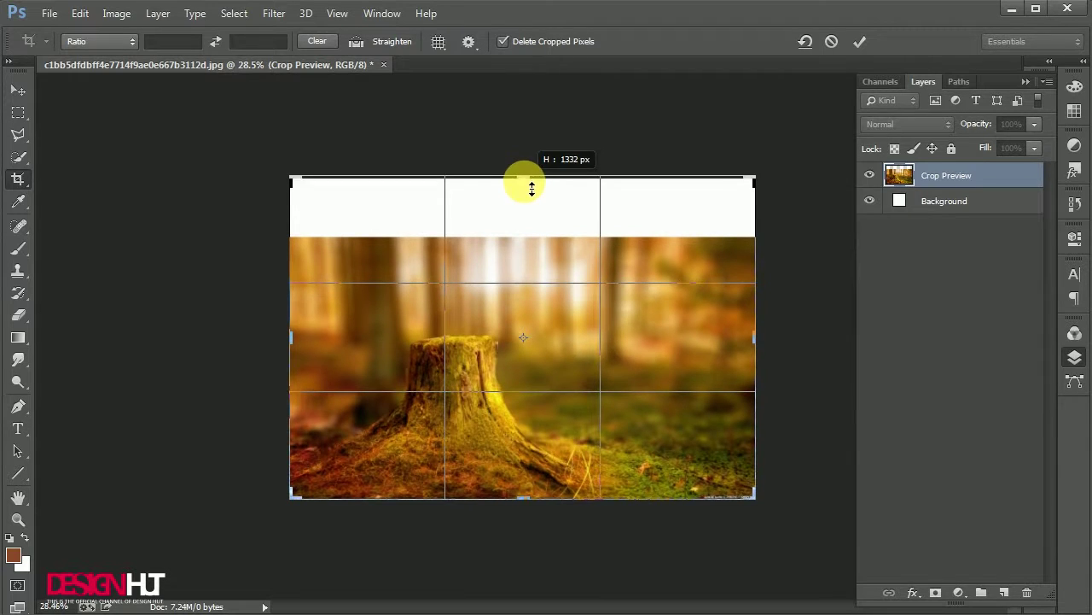
key(Return)
key(ctrl+plus)
key(ctrl+plus)
Move Layer 1 copy up over the white area and erase its lower-left seam.
click(17, 89)
key(ctrl+0)
click(945, 175)
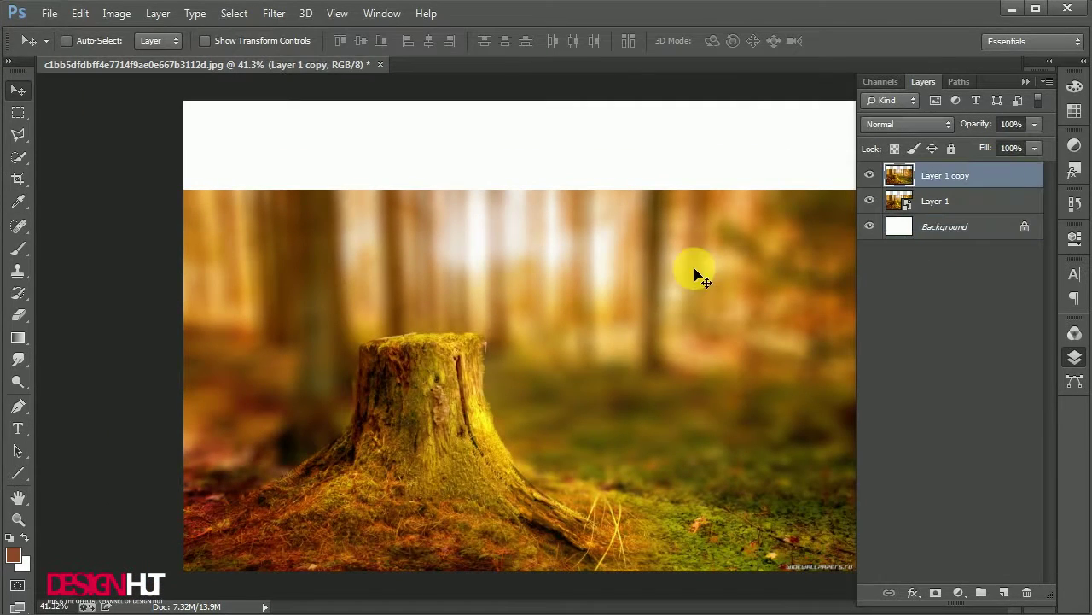
drag(680, 301, 675, 218)
key(e)
mouse_move(225, 421)
mouse_down()
mouse_move(383, 483)
mouse_move(333, 378)
mouse_move(370, 283)
mouse_move(359, 347)
mouse_move(468, 304)
mouse_move(451, 273)
mouse_move(256, 237)
mouse_up()
key(v)
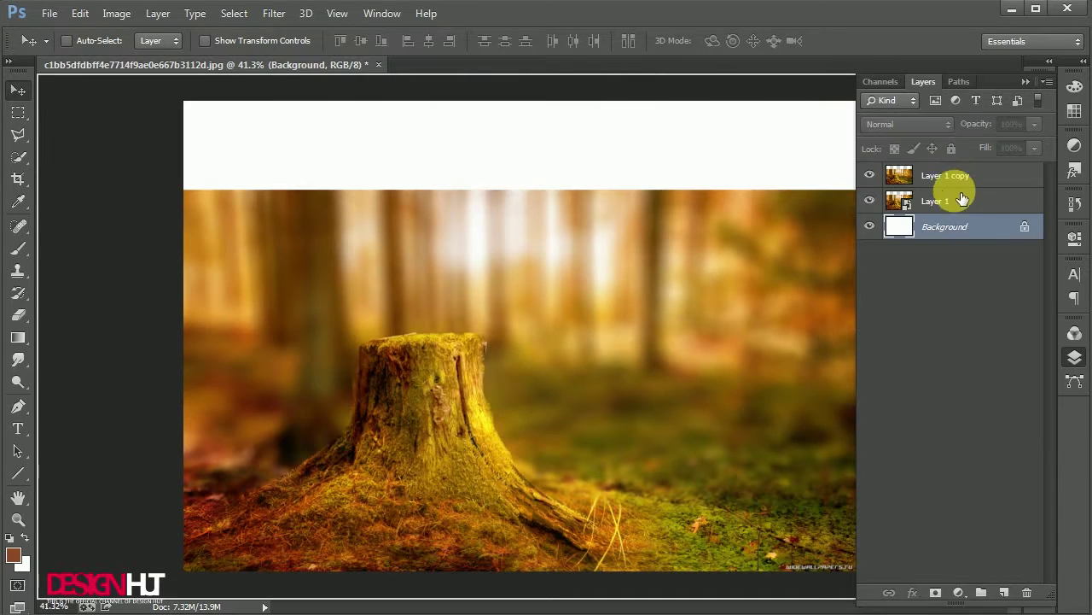
Copy a full-width band of the upper forest to a new layer and move it up 252 px.
click(959, 177)
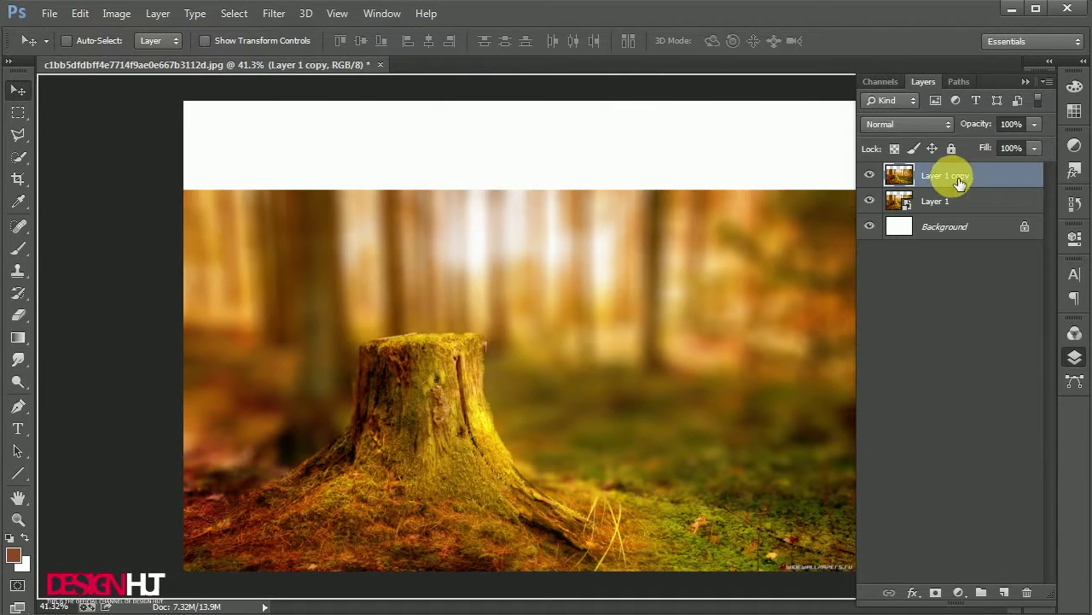
click(18, 113)
drag(184, 153, 1074, 297)
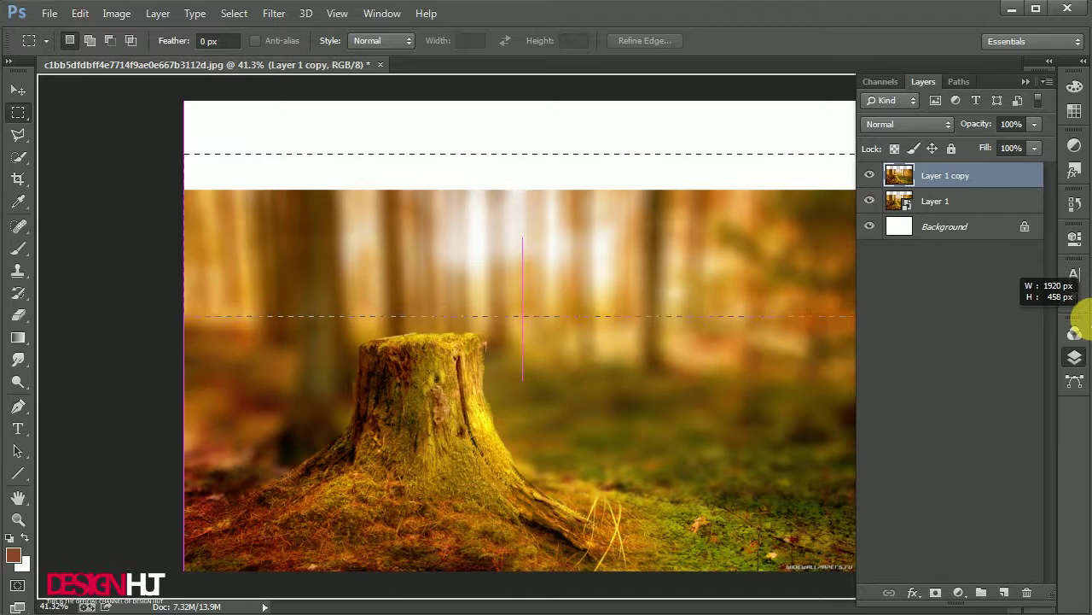
key(ctrl+j)
key(v)
drag(526, 337, 527, 248)
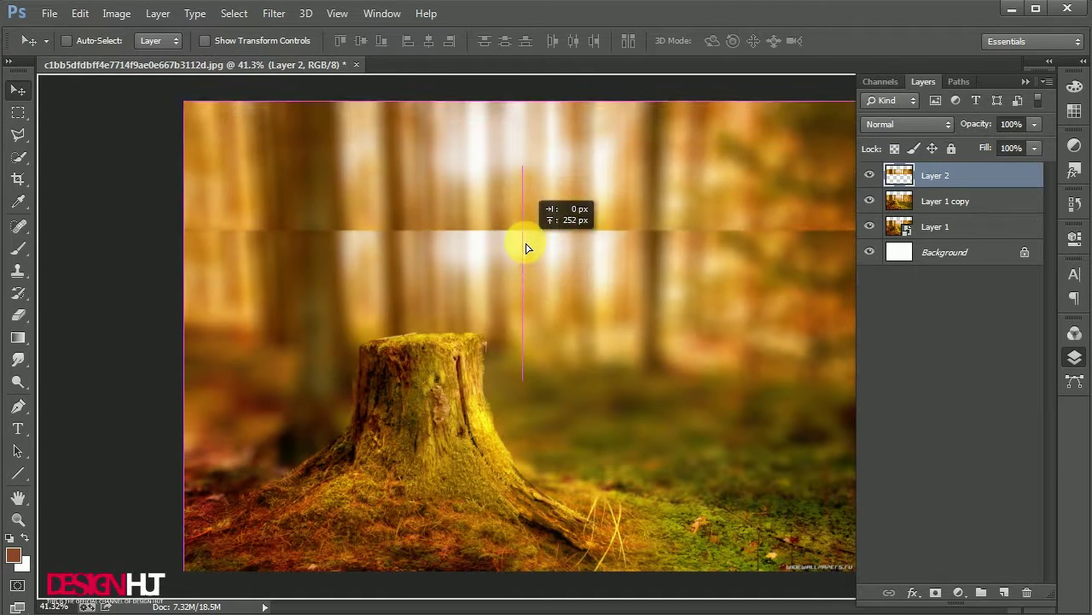
Stretch Layer 2 upward so the forest covers the white top.
key(ctrl+t)
drag(522, 189, 553, 114)
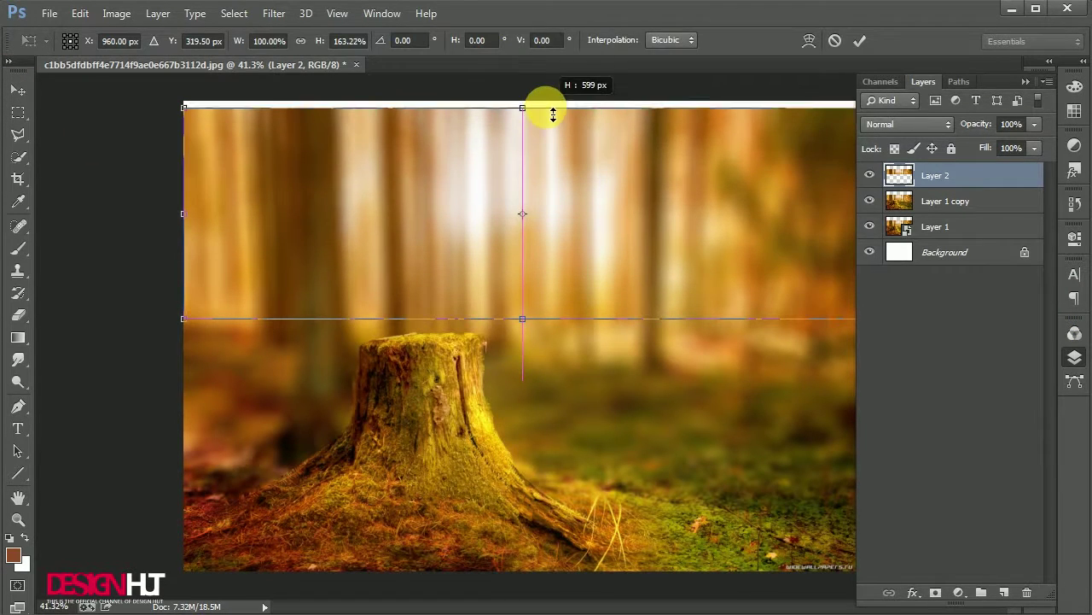
drag(524, 317, 540, 259)
key(Return)
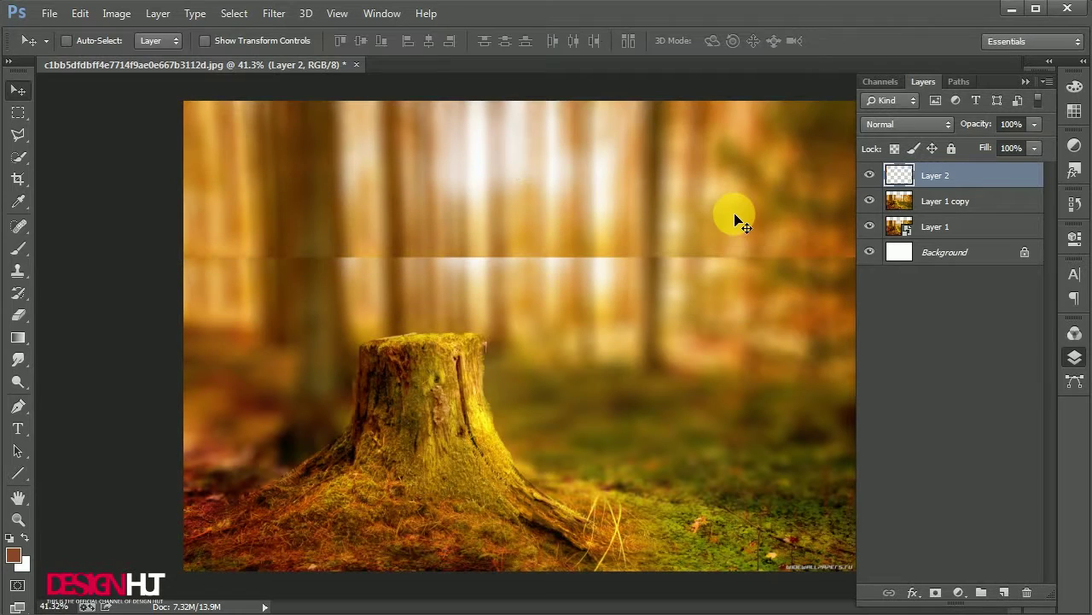
Erase the seam with a soft 38% eraser and stretch the forest layer further down.
click(410, 305)
click(14, 305)
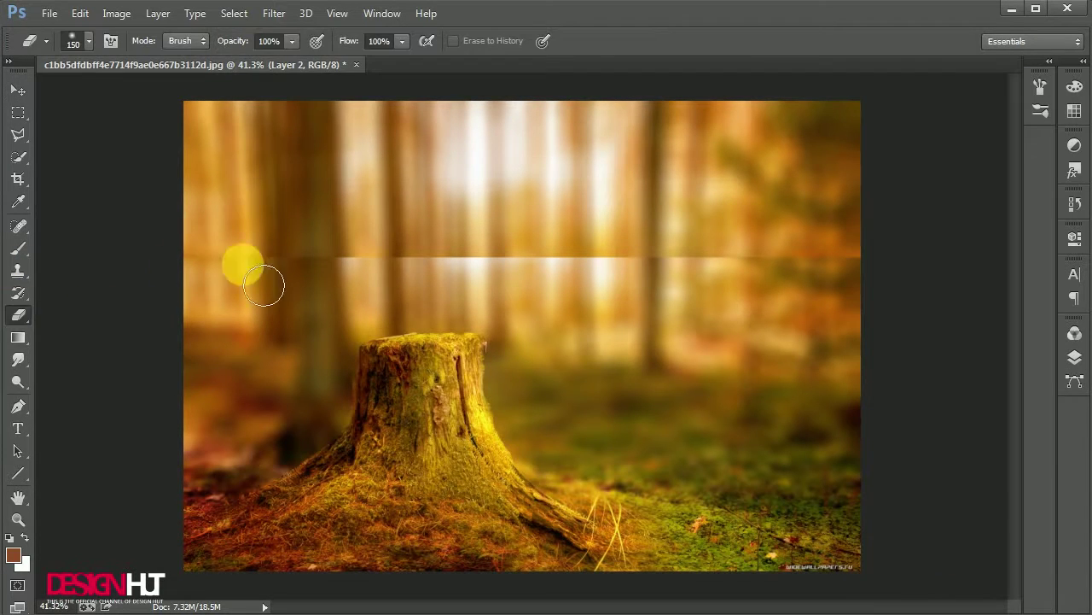
drag(239, 261, 903, 275)
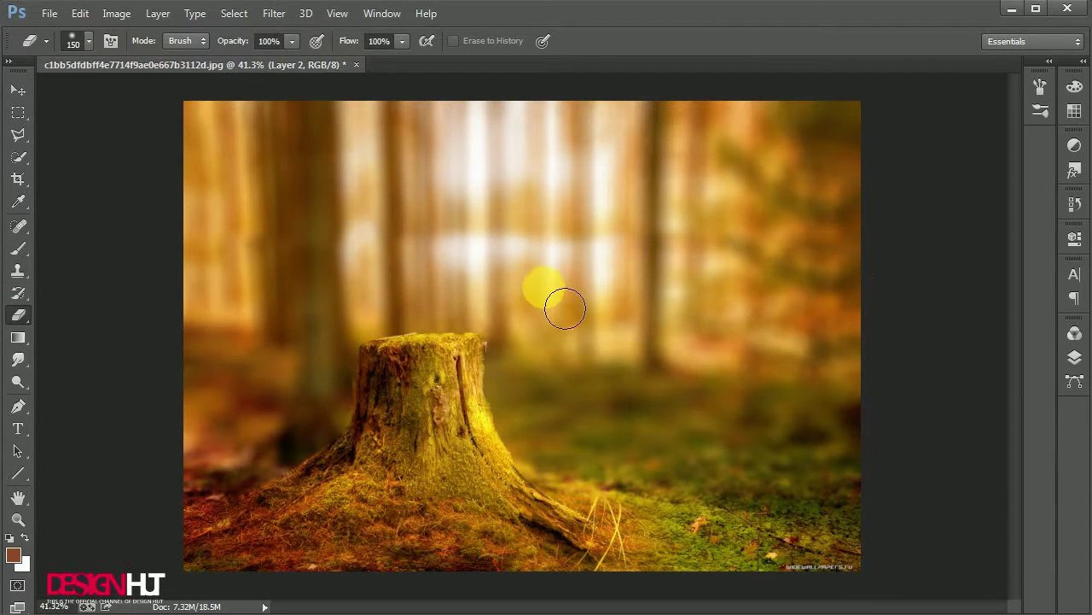
drag(238, 60, 239, 60)
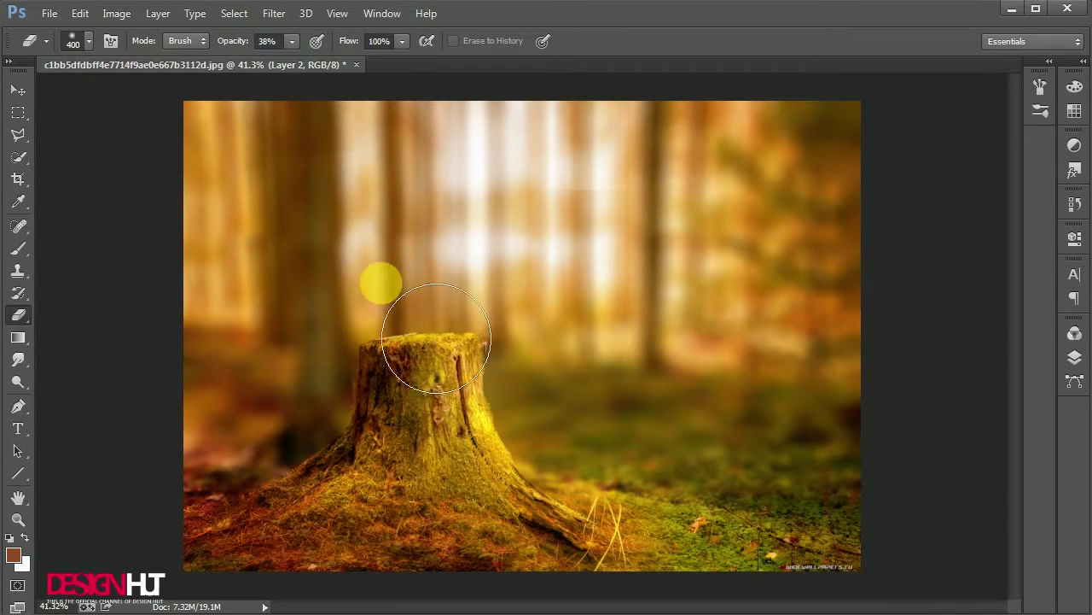
key(v)
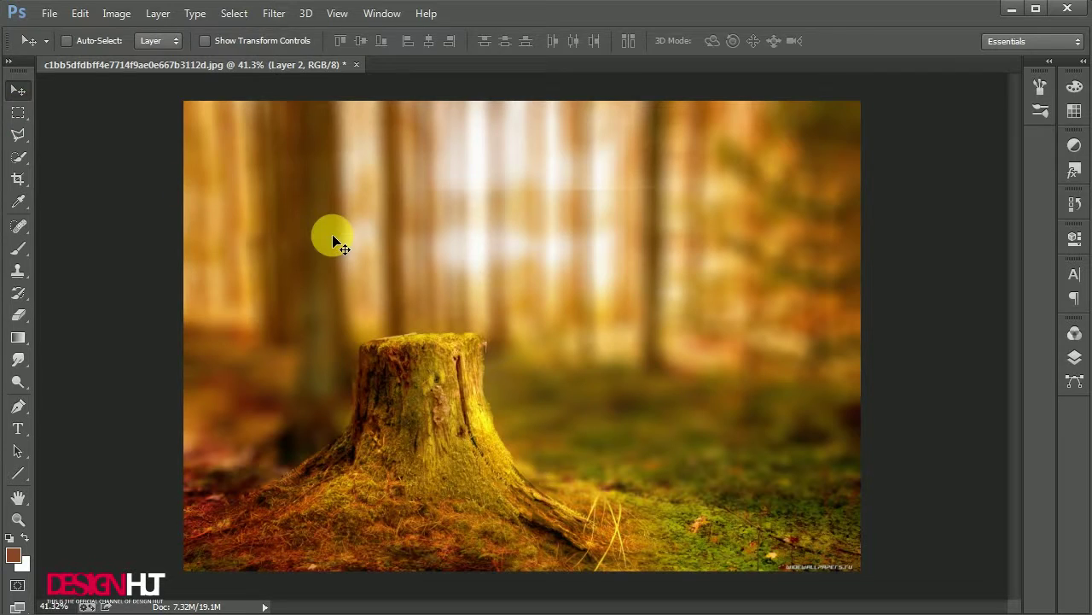
key(ctrl+t)
drag(530, 256, 530, 296)
key(Return)
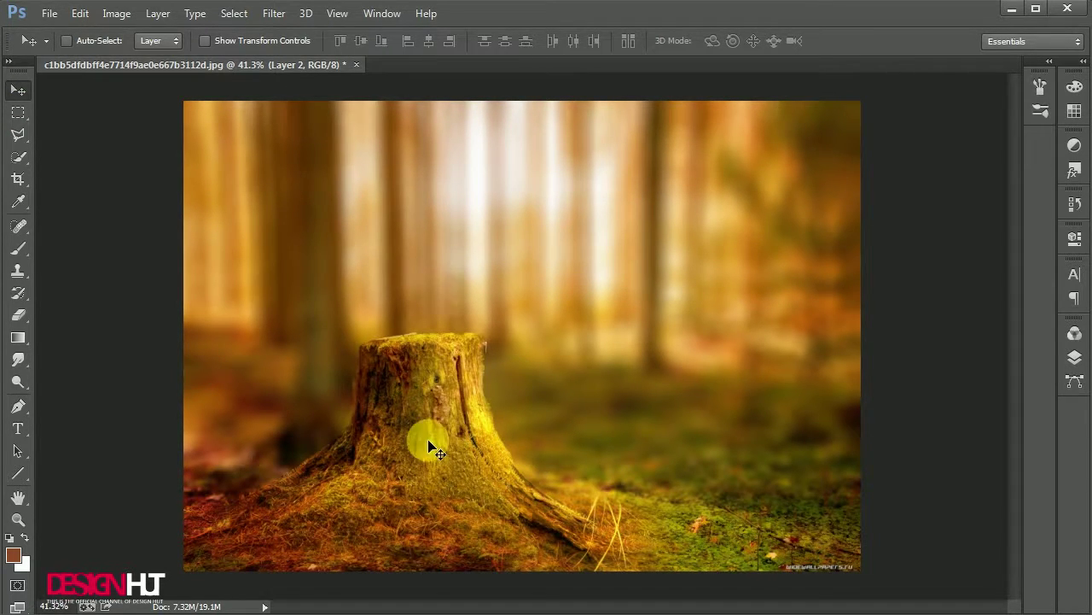
Save the composite as psd.psd and open the fleur_2_by_kuoma_stock-d4o7b6z cutout.
key(ctrl+shift+s)
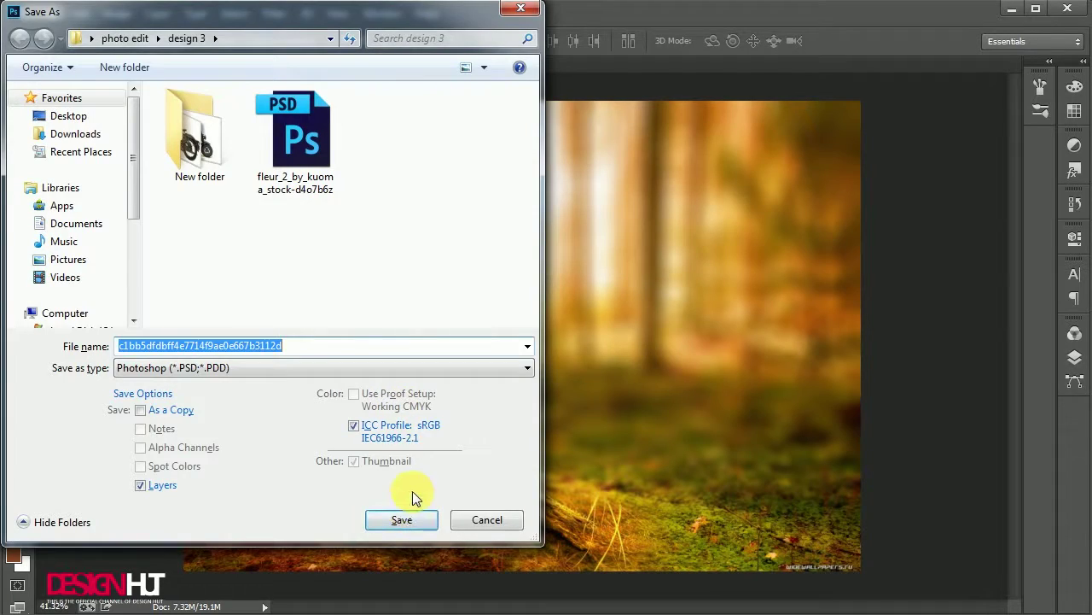
click(389, 522)
click(739, 130)
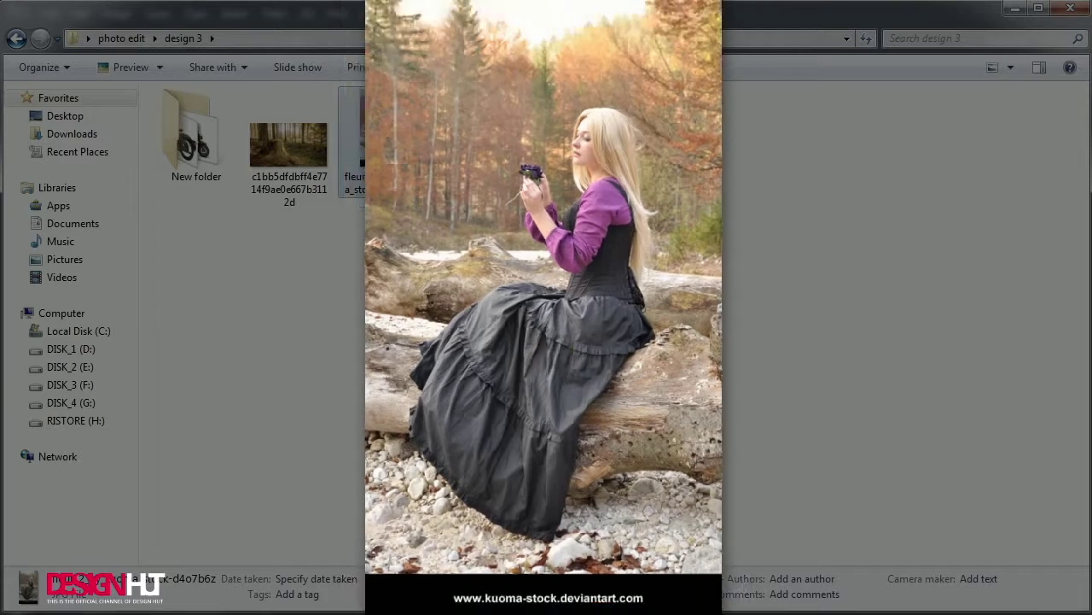
mouse_move(475, 136)
mouse_down()
mouse_move(235, 605)
mouse_move(307, 611)
mouse_up()
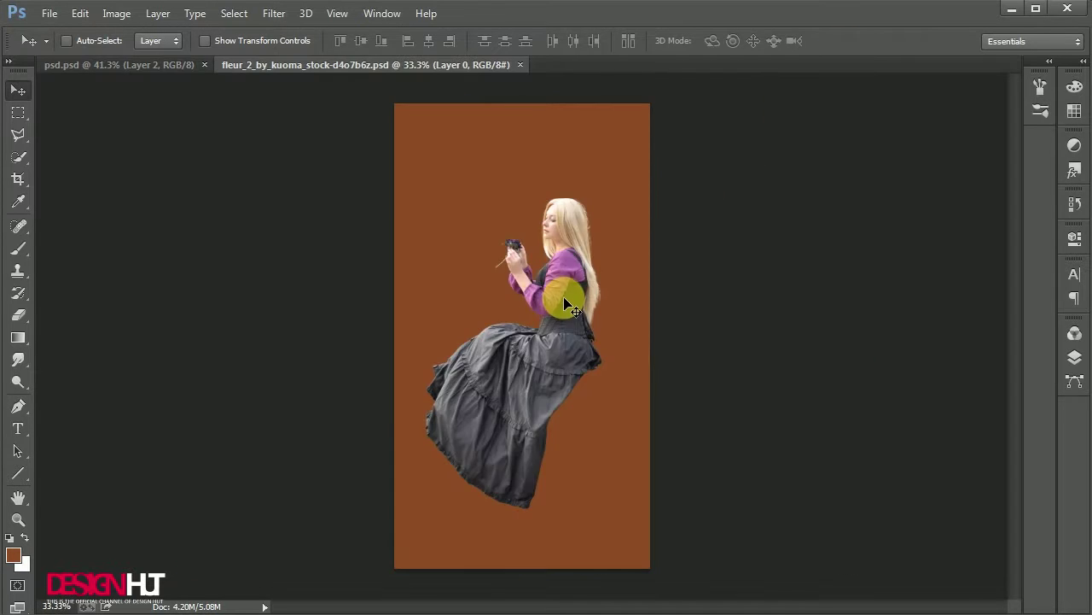
drag(566, 292, 507, 325)
Bring the woman into psd.psd, flip her horizontally, and scale her down.
click(1074, 356)
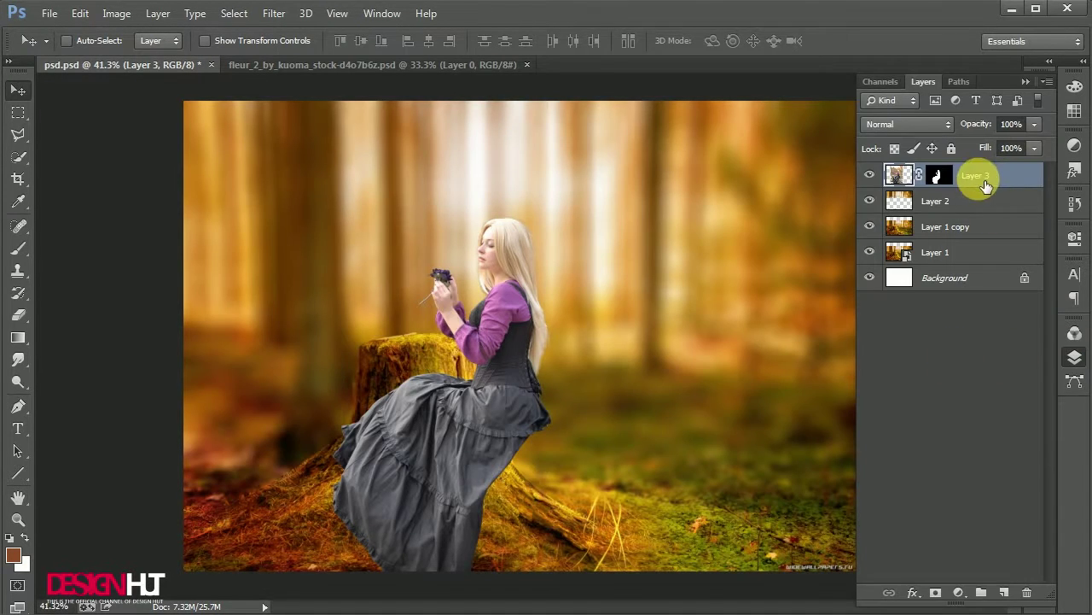
key(ctrl+t)
right_click(464, 324)
click(555, 583)
drag(560, 334, 521, 330)
key(ctrl+minus)
drag(631, 93, 623, 105)
key(Return)
Reposition the woman so she sits on the mossy stump.
key(ctrl+plus)
key(ctrl+plus)
mouse_move(556, 334)
mouse_down()
mouse_move(500, 319)
mouse_move(532, 398)
mouse_up()
drag(586, 366, 541, 366)
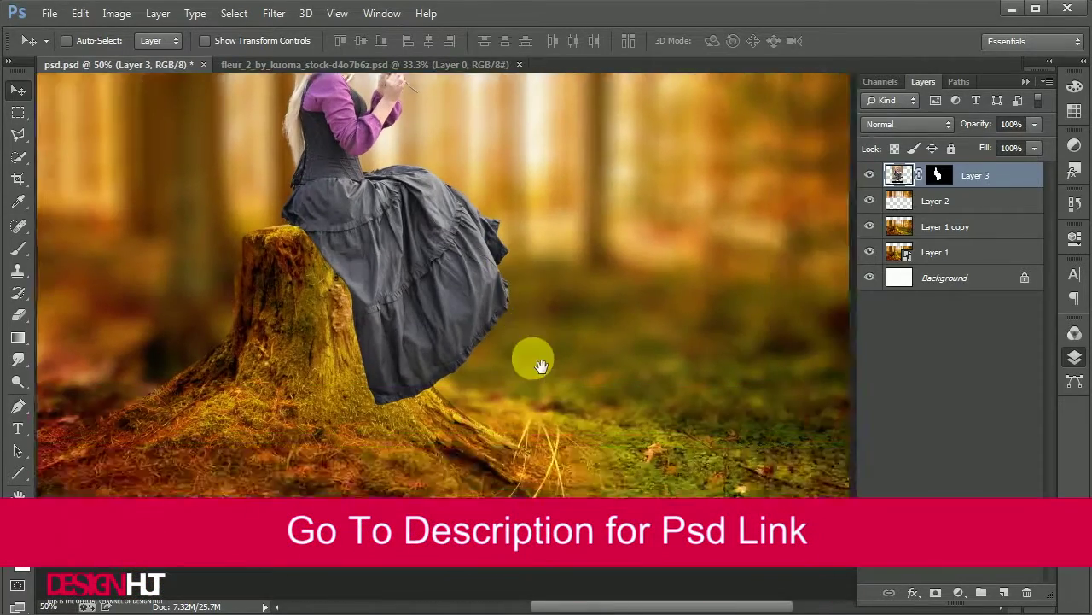
key(ctrl+minus)
Crop the canvas bottom so the image is 1310 px tall.
click(945, 276)
click(18, 179)
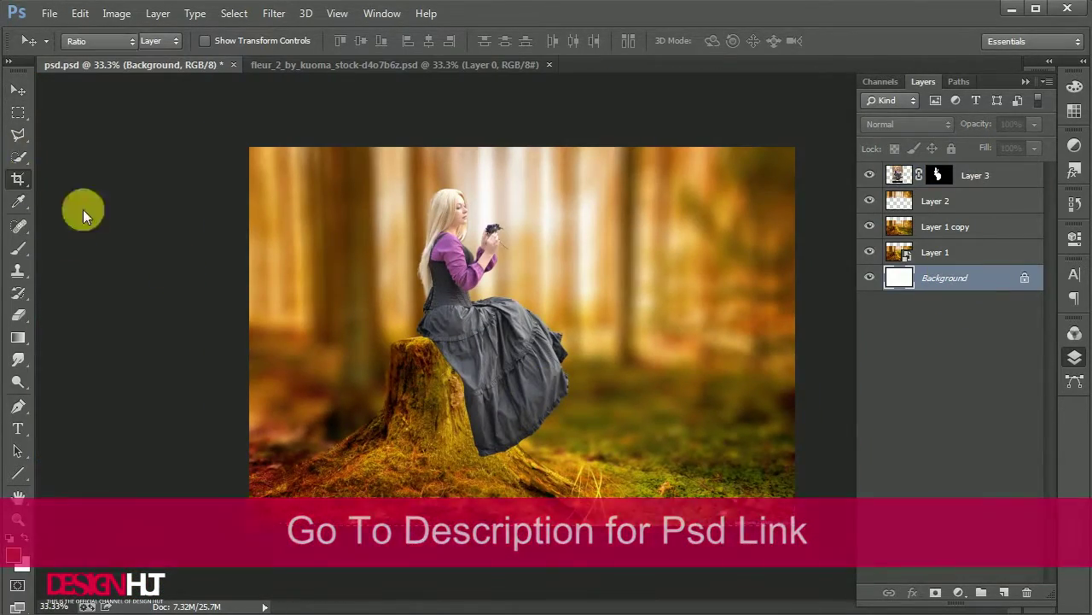
scroll(593, 475, up, 3)
drag(407, 455, 404, 451)
key(Return)
key(ctrl+minus)
key(ctrl+minus)
Fit the image to the window and save psd.psd.
click(18, 89)
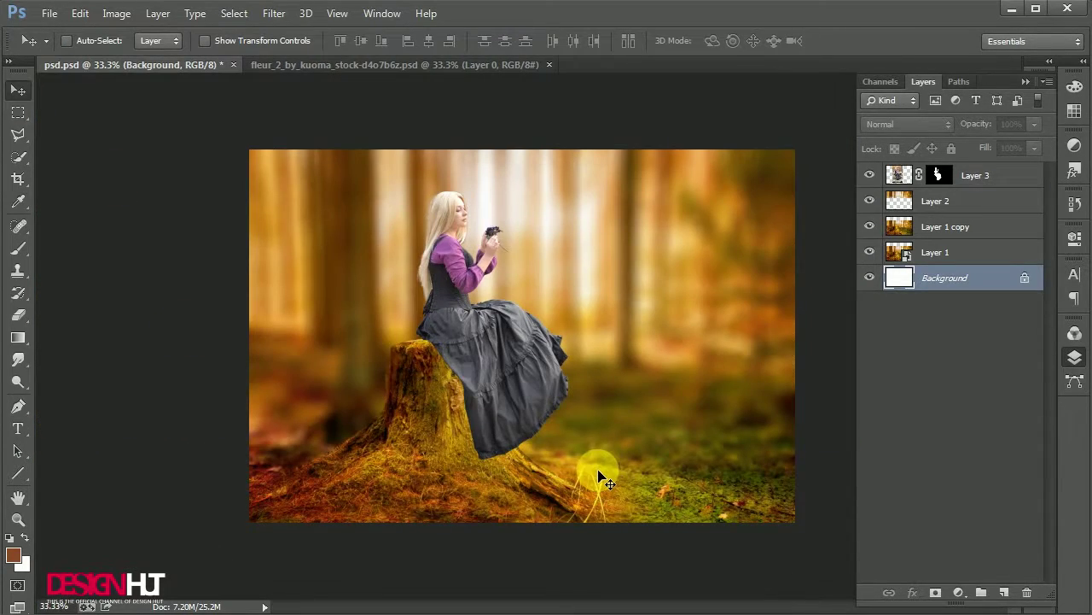
key(ctrl+plus)
scroll(507, 402, down, 1)
key(ctrl+0)
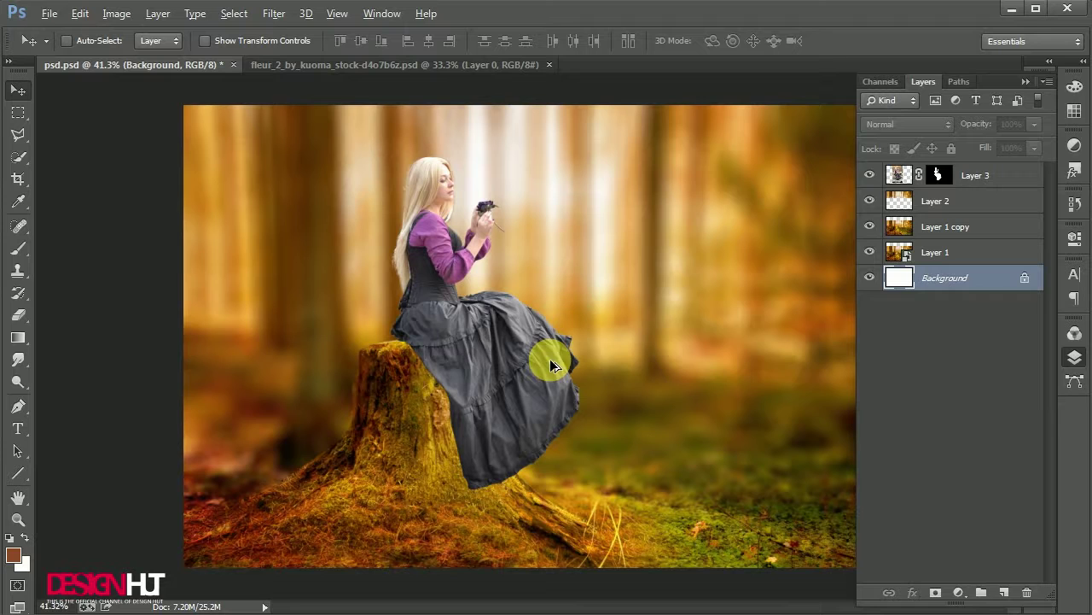
click(1025, 83)
key(ctrl+s)
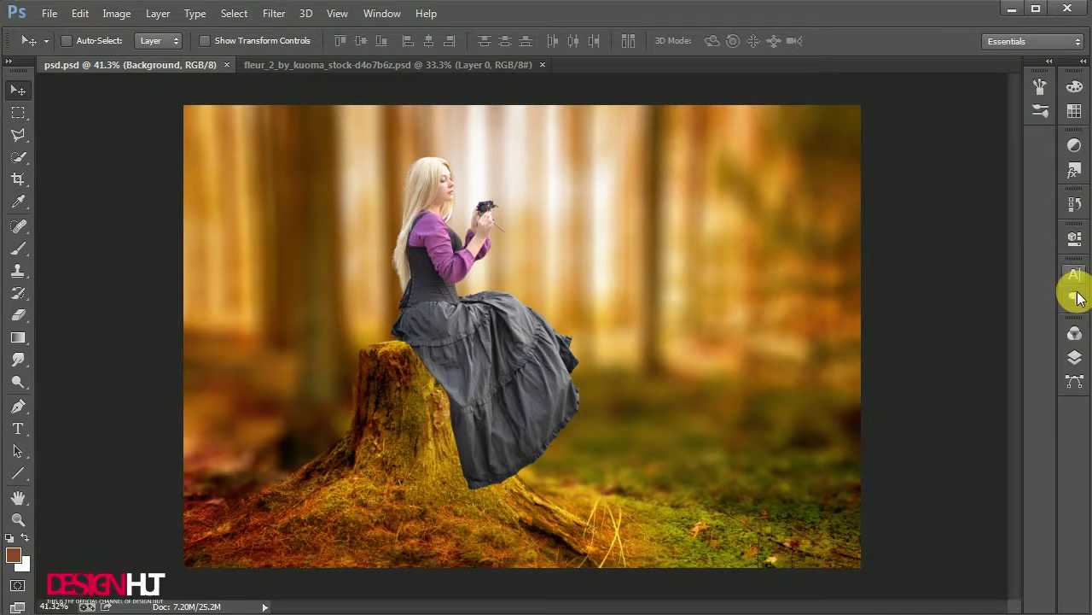
Add a new Multiply layer below the woman with a black brush ready.
click(1074, 357)
click(1004, 592)
drag(939, 278, 977, 202)
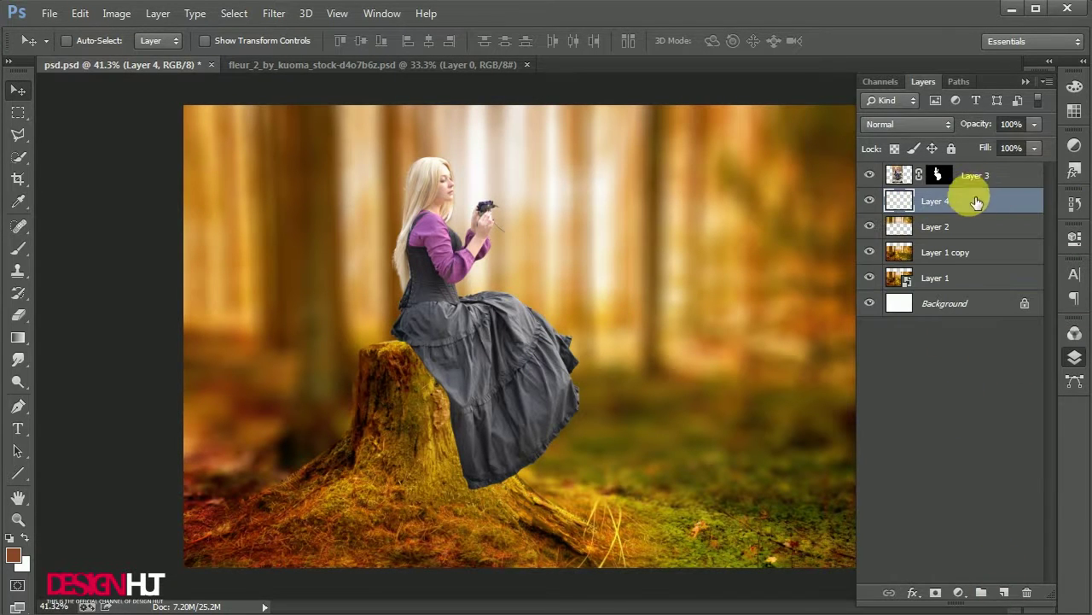
click(18, 249)
click(10, 538)
click(908, 124)
click(888, 191)
Paint soft black shadow on the skirt along the stump, save, and fade it to 63%.
scroll(429, 343, up, 1)
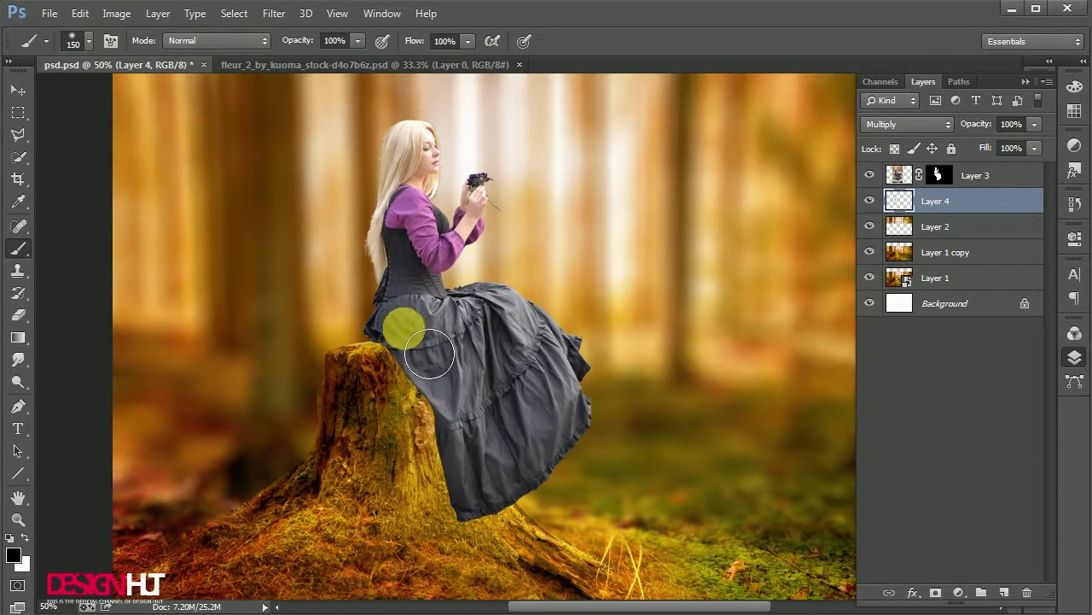
mouse_move(446, 377)
mouse_down()
mouse_move(476, 403)
mouse_move(482, 433)
mouse_up()
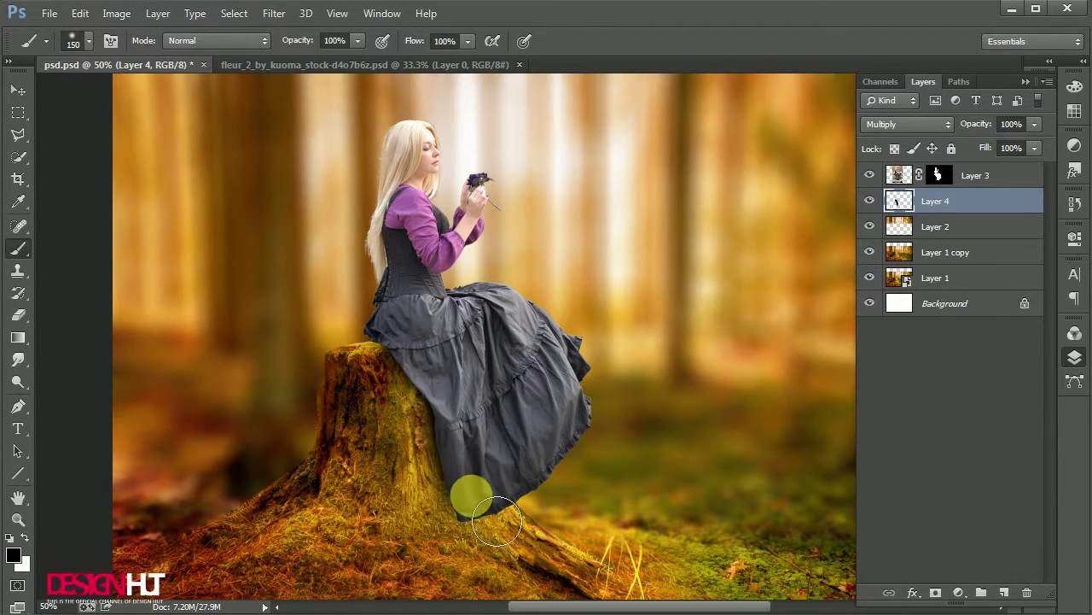
scroll(560, 435, down, 2)
scroll(500, 385, up, 2)
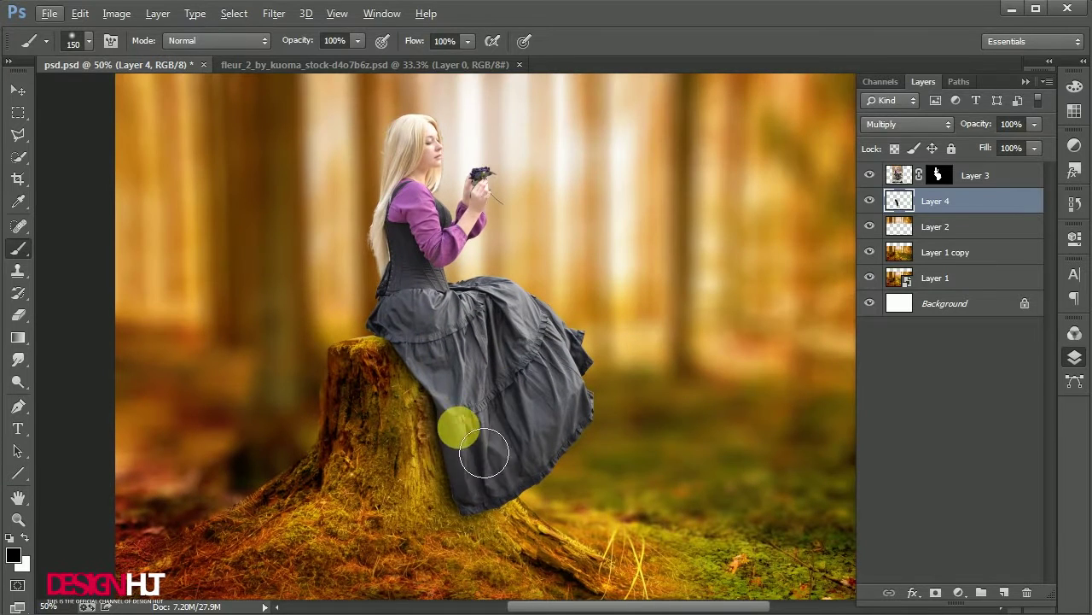
key(v)
key(ctrl+s)
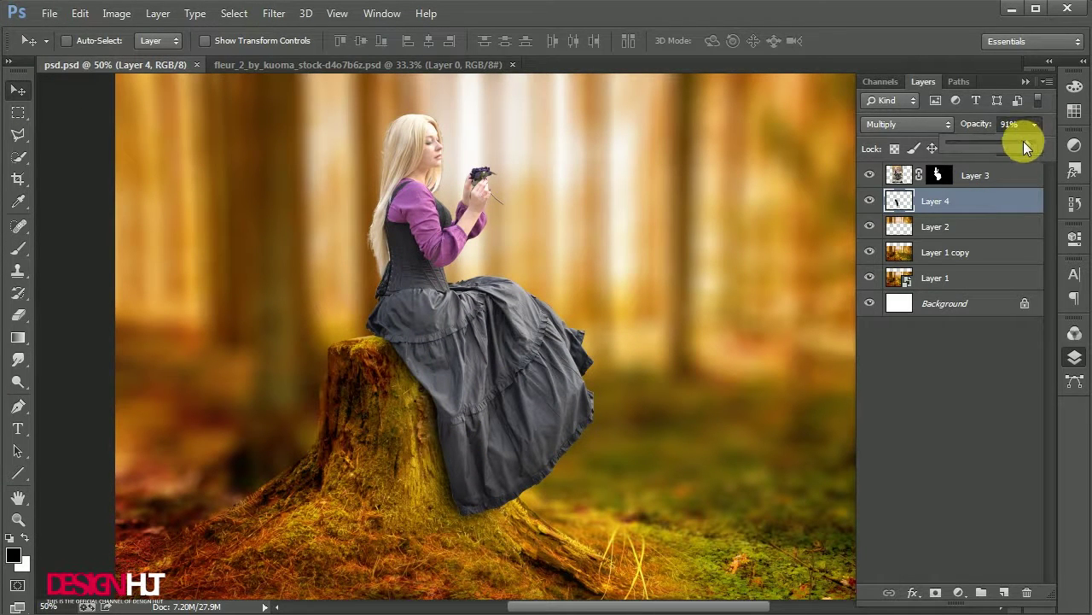
drag(1024, 141, 1002, 146)
Add a new empty layer and a rasterized duplicate of the woman layer on top.
click(1005, 591)
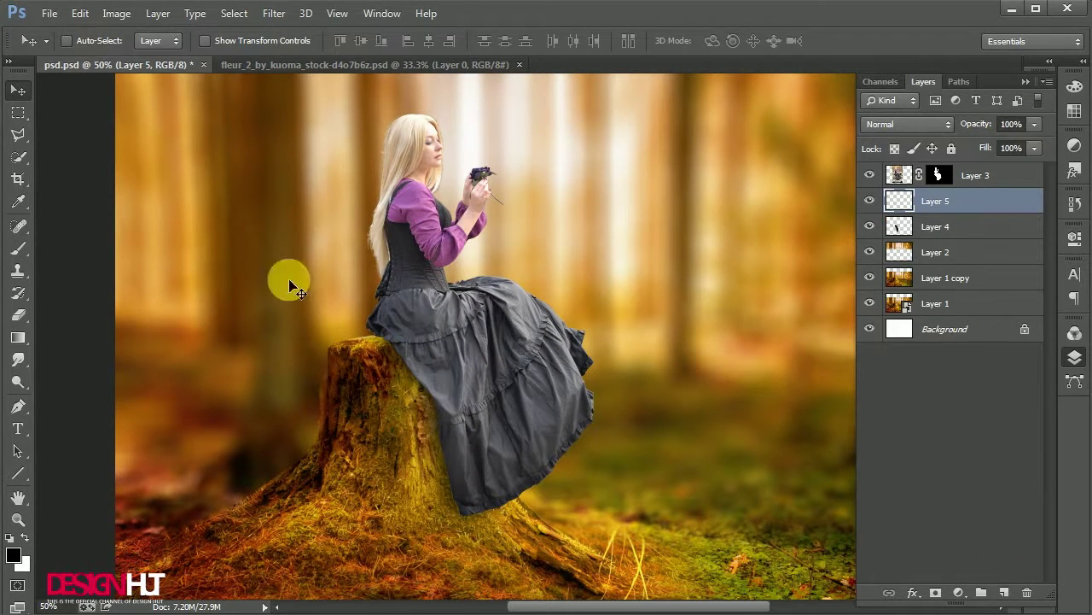
drag(950, 201, 968, 175)
right_click(966, 175)
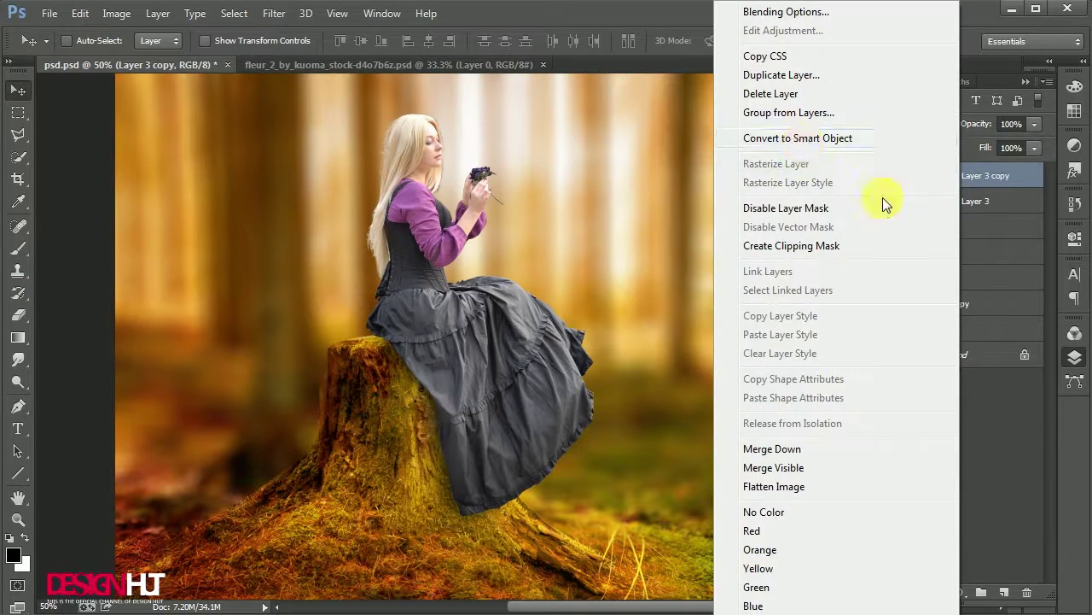
click(798, 137)
click(17, 243)
click(265, 324)
click(517, 261)
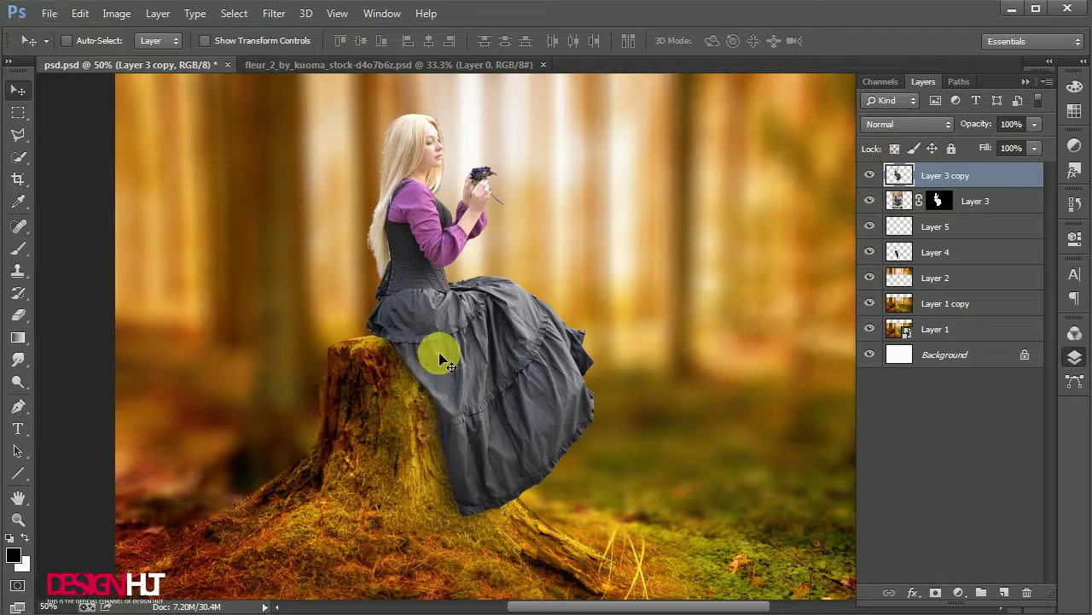
Lasso the skirt's shadow shape onto Layer 6 below the woman and hide the woman copy.
key(l)
scroll(480, 487, up, 2)
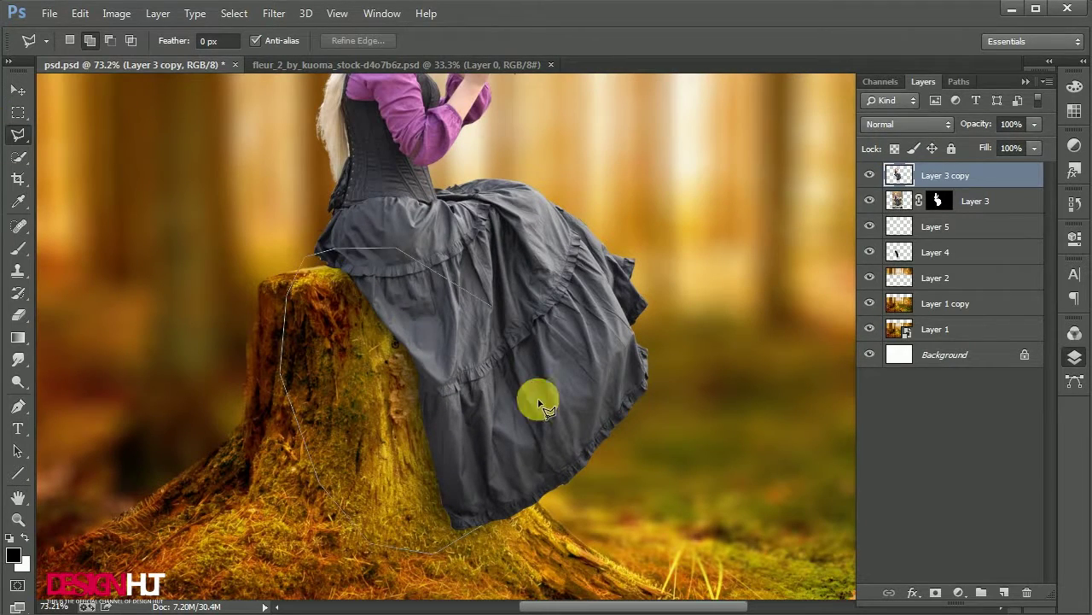
double_click(539, 453)
key(ctrl+j)
drag(964, 176, 947, 218)
click(870, 175)
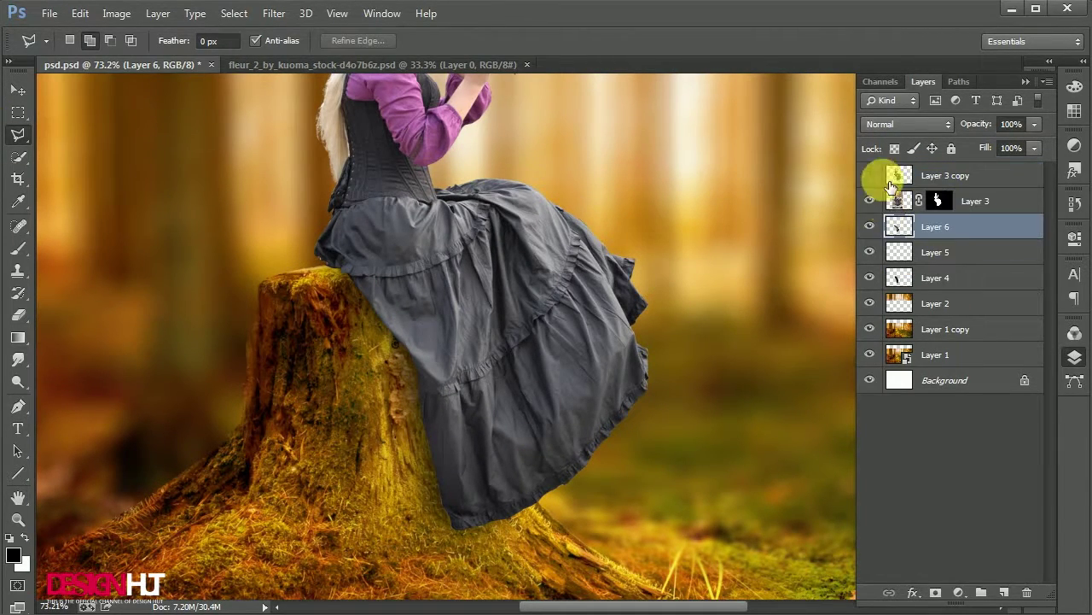
Apply a light 2.8 px Gaussian Blur to the shadow layer.
click(273, 14)
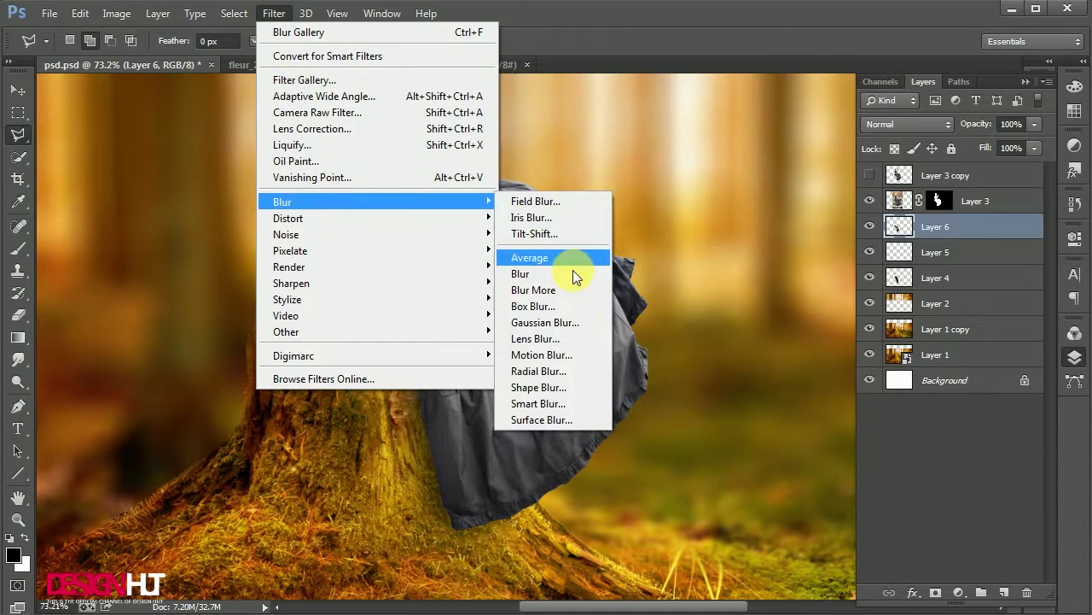
click(589, 328)
drag(906, 229, 848, 229)
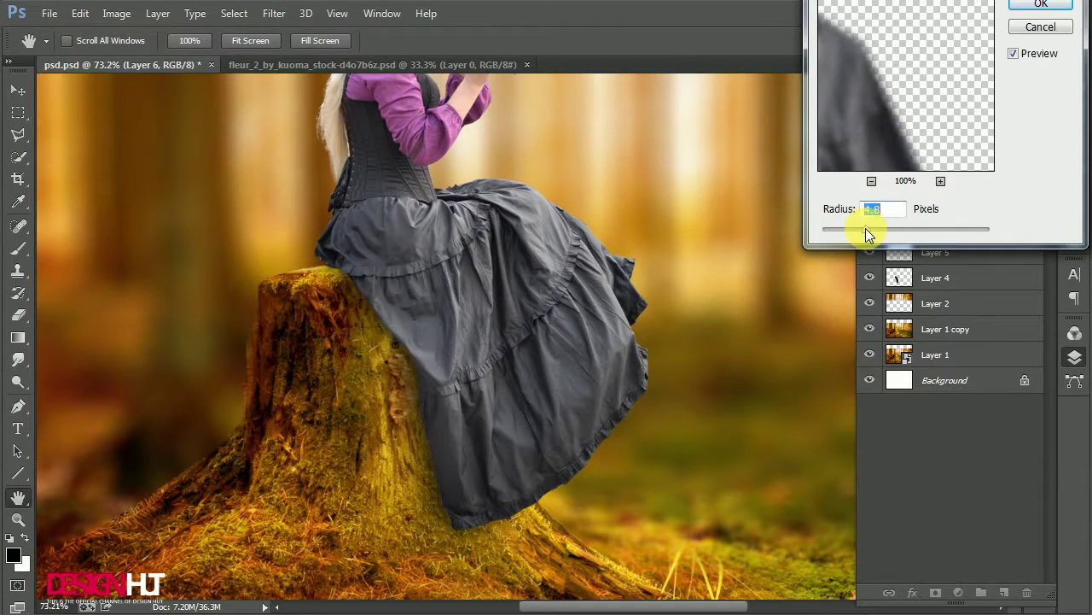
click(1041, 4)
key(l)
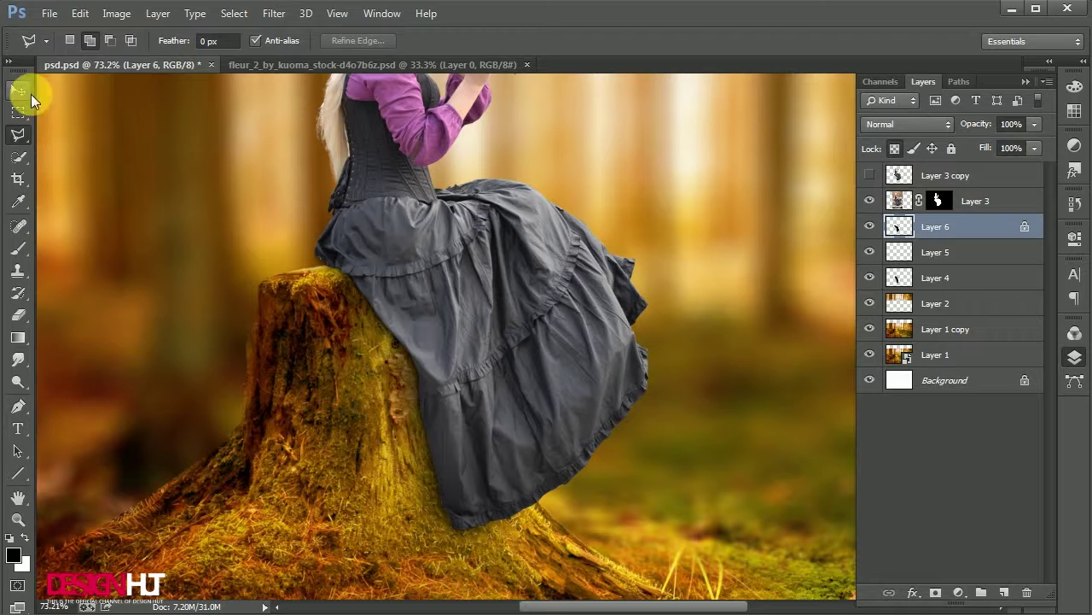
click(23, 92)
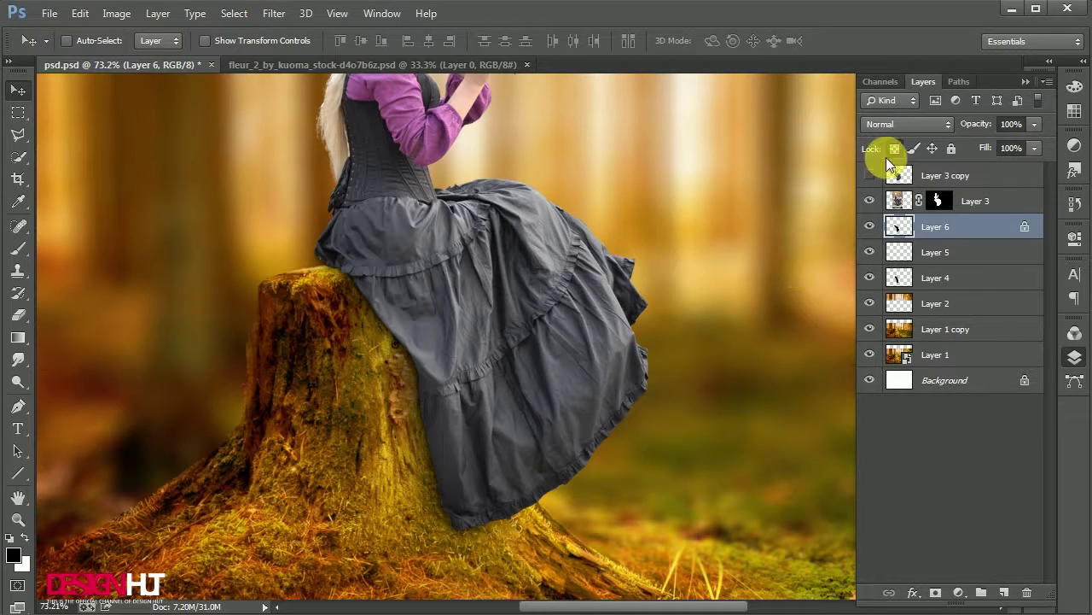
Reapply Gaussian Blur at about 31 px so the shadow melts onto the stump.
click(271, 13)
click(550, 323)
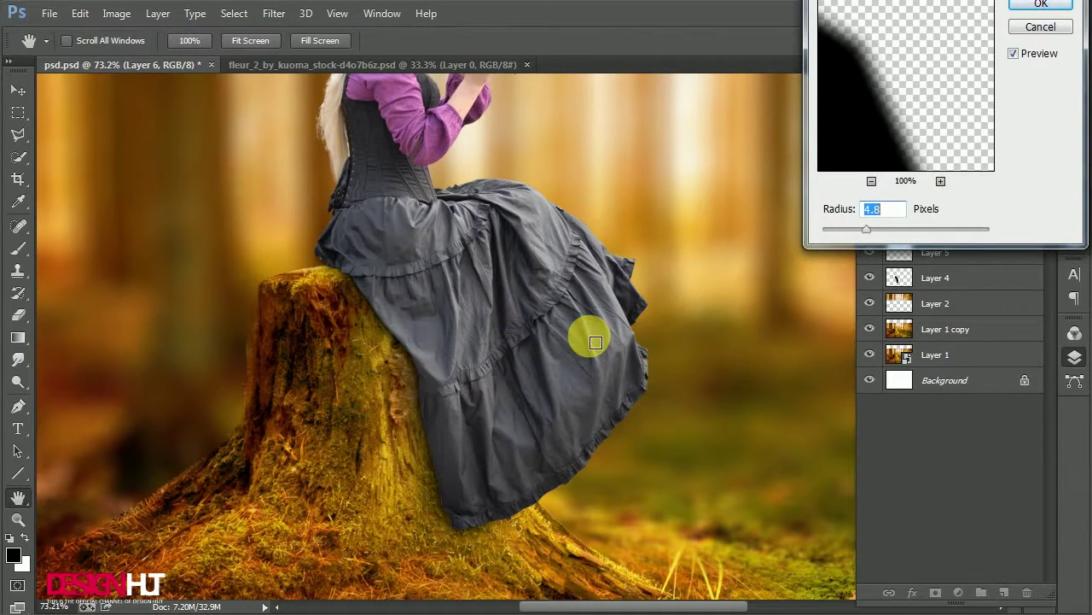
drag(867, 231, 903, 227)
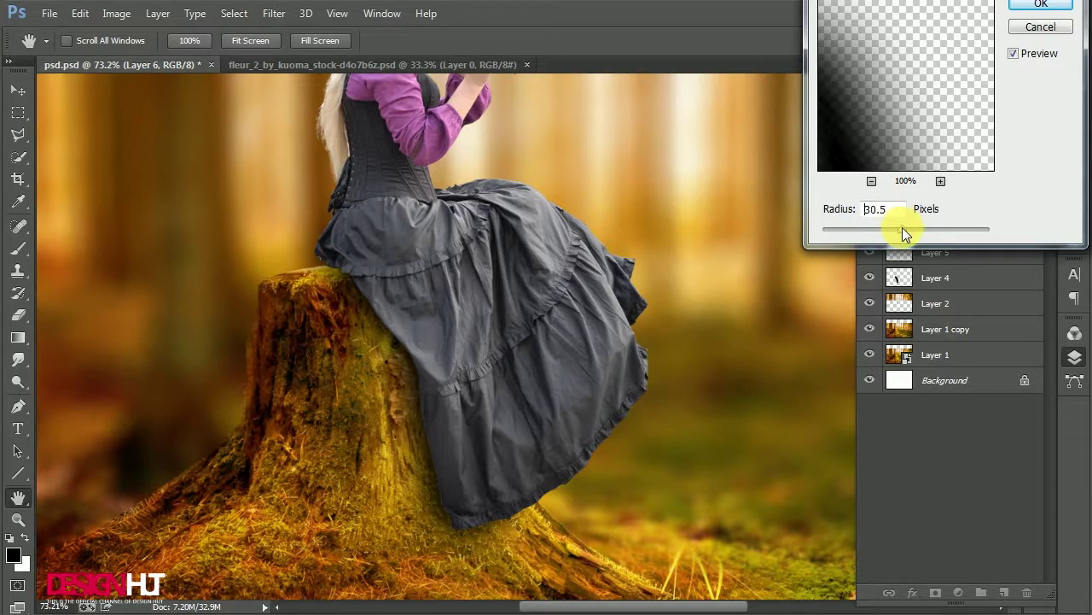
click(1040, 6)
scroll(329, 288, down, 1)
Zoom in on the woman and select her cut-out Layer 3.
scroll(293, 309, down, 1)
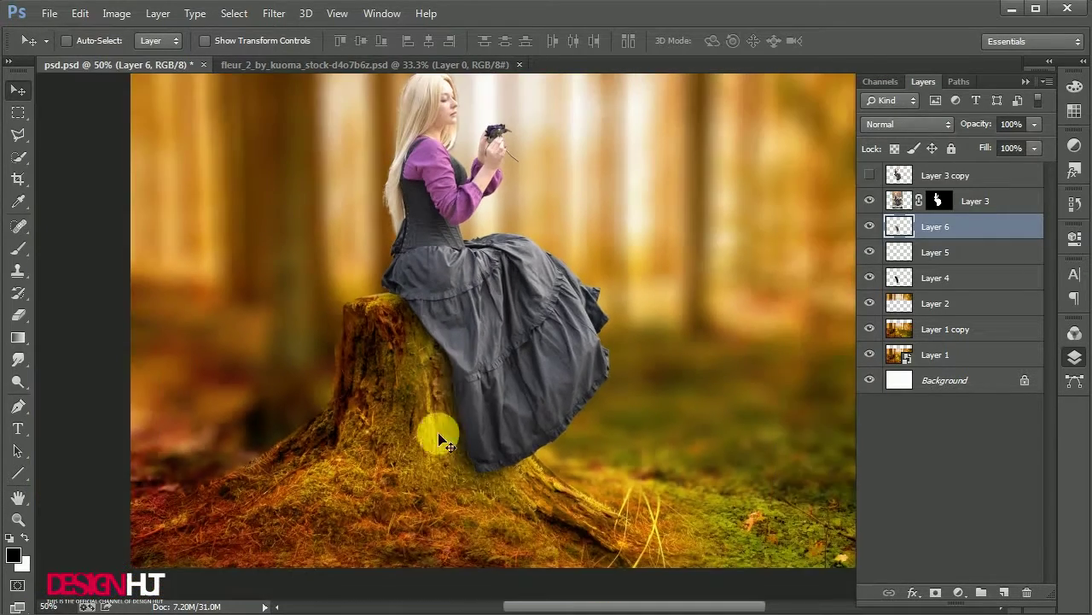
scroll(461, 372, up, 1)
scroll(365, 182, down, 2)
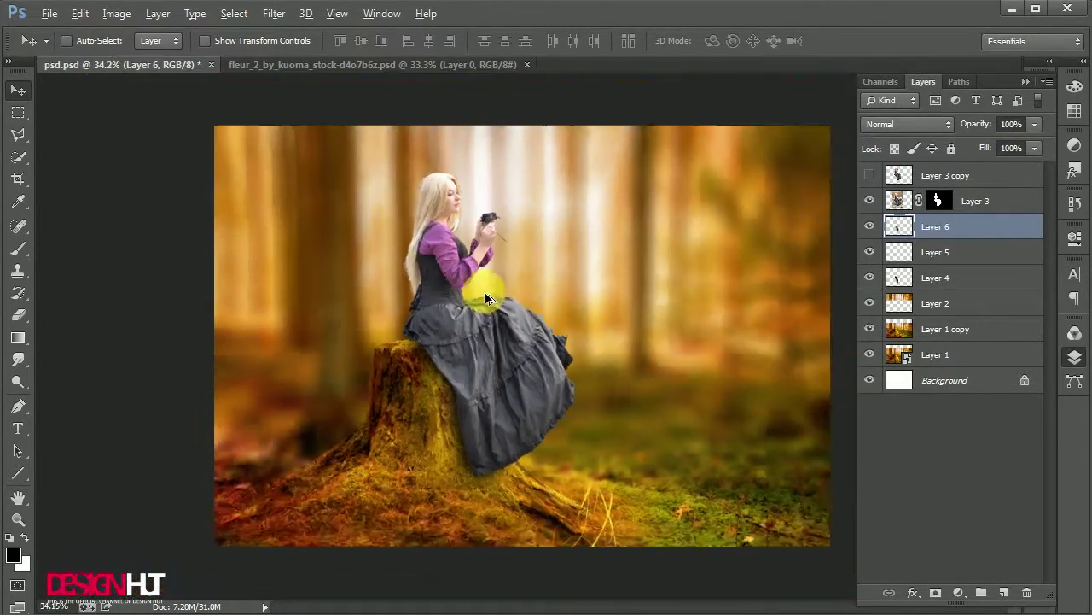
scroll(540, 336, up, 1)
scroll(378, 329, down, 1)
scroll(505, 288, up, 5)
ctrl+click(504, 287)
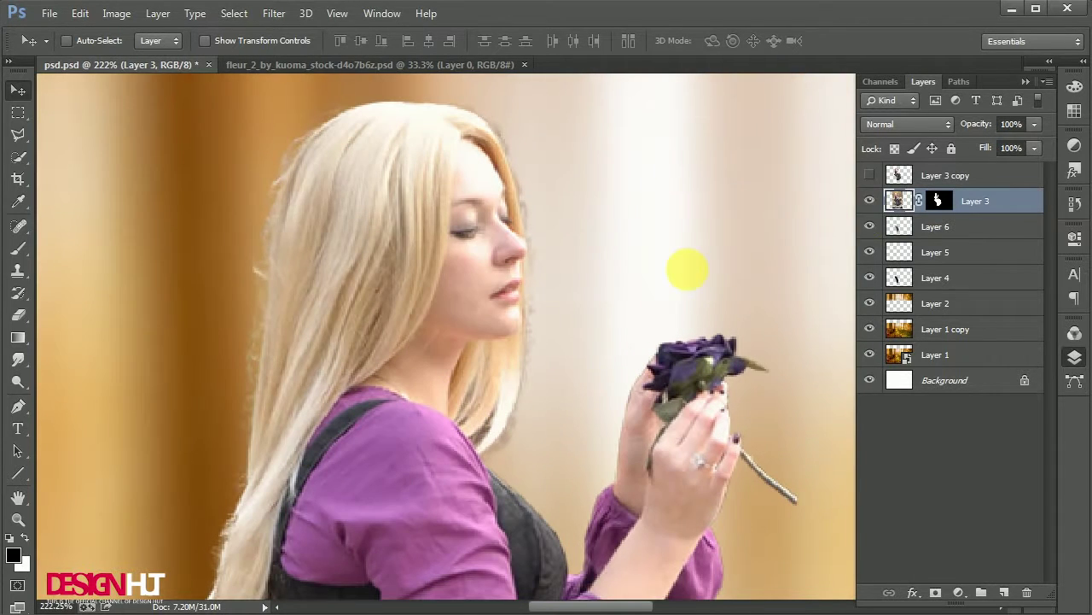
Smudge her hair, face, neck and hand edges outward at 10% strength.
click(18, 359)
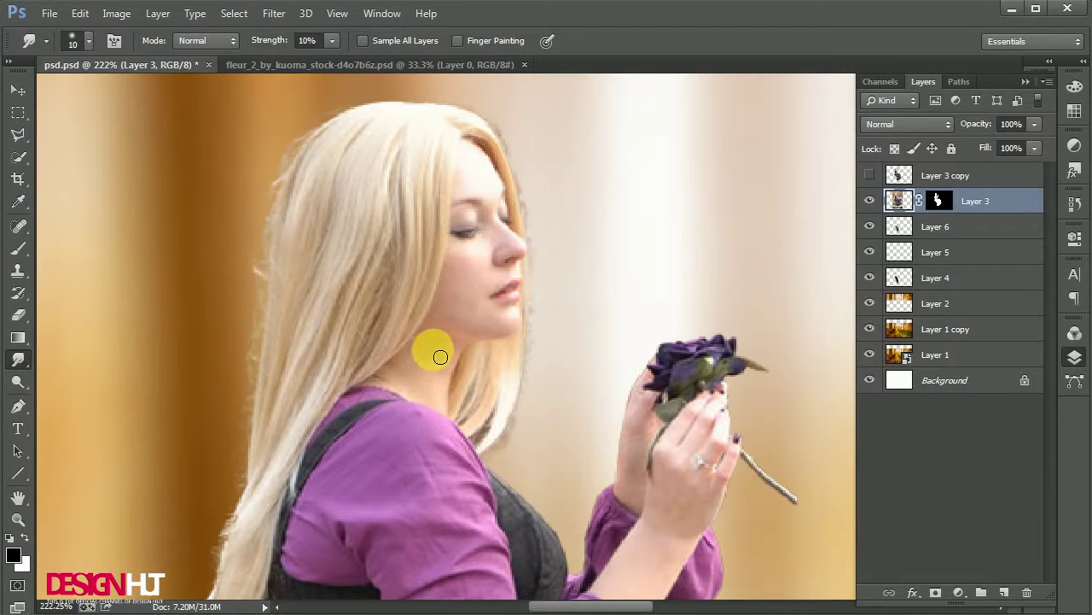
scroll(486, 367, down, 2)
scroll(486, 367, right, 2)
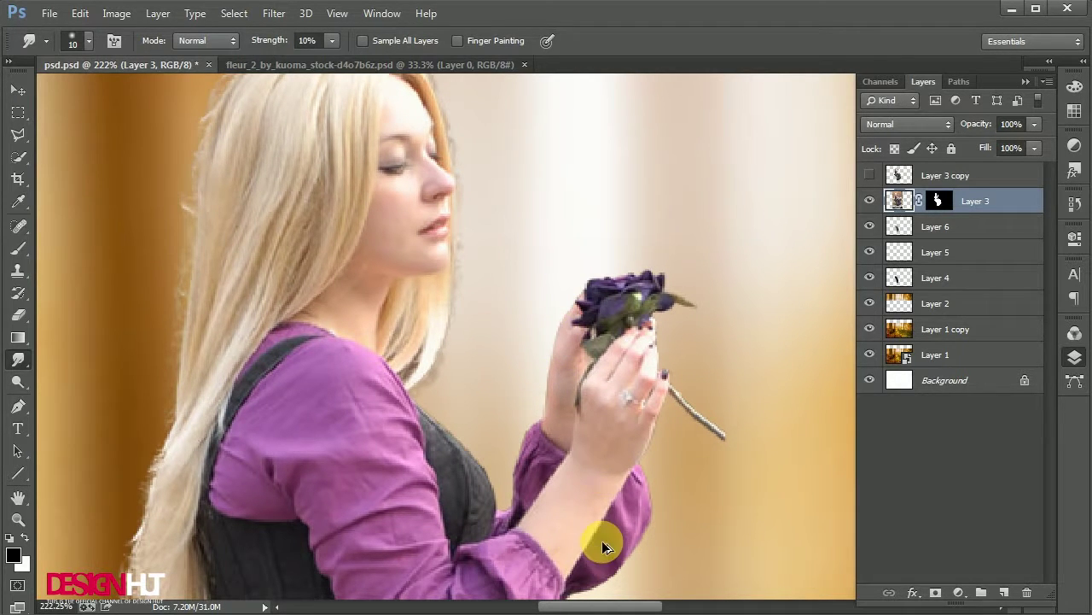
scroll(602, 541, down, 2)
key(v)
scroll(313, 163, down, 2)
mouse_move(312, 163)
mouse_down()
mouse_move(620, 454)
mouse_move(557, 298)
mouse_up()
scroll(605, 320, down, 1)
Apply Camera Raw to Layer 3 with Temperature +12, Tint +26 and Exposure -0.20.
click(274, 13)
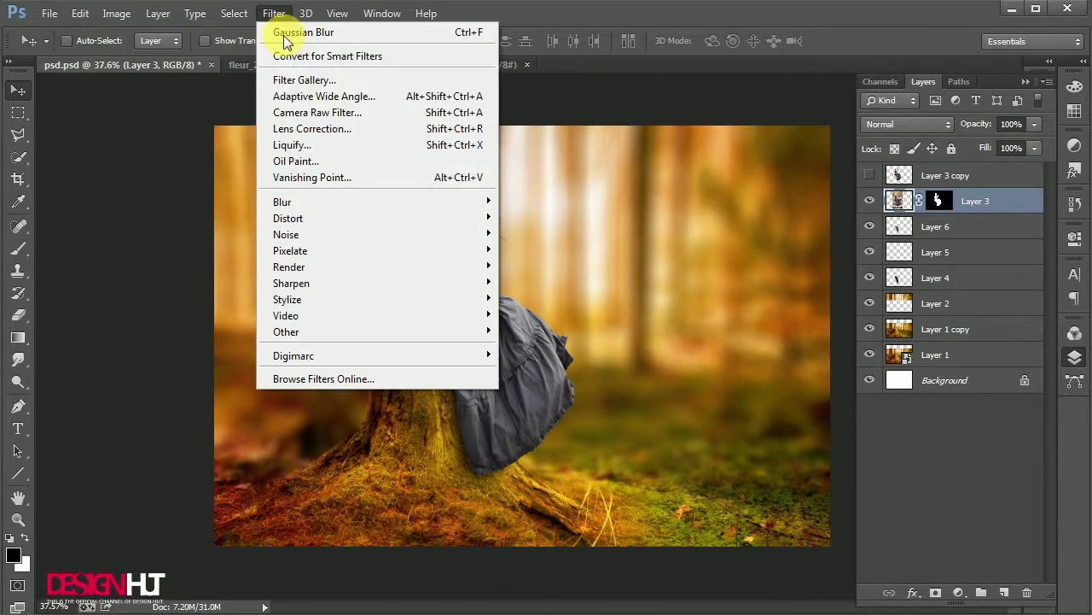
key(Escape)
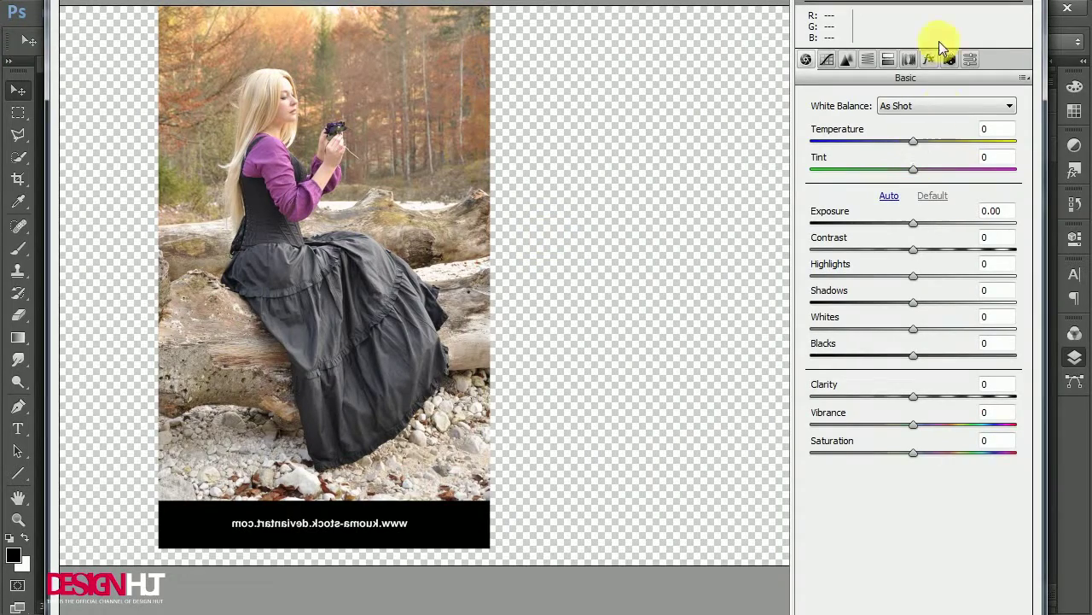
drag(914, 141, 940, 170)
mouse_move(913, 223)
mouse_down()
mouse_move(948, 250)
mouse_move(921, 302)
mouse_move(933, 302)
mouse_move(905, 329)
mouse_up()
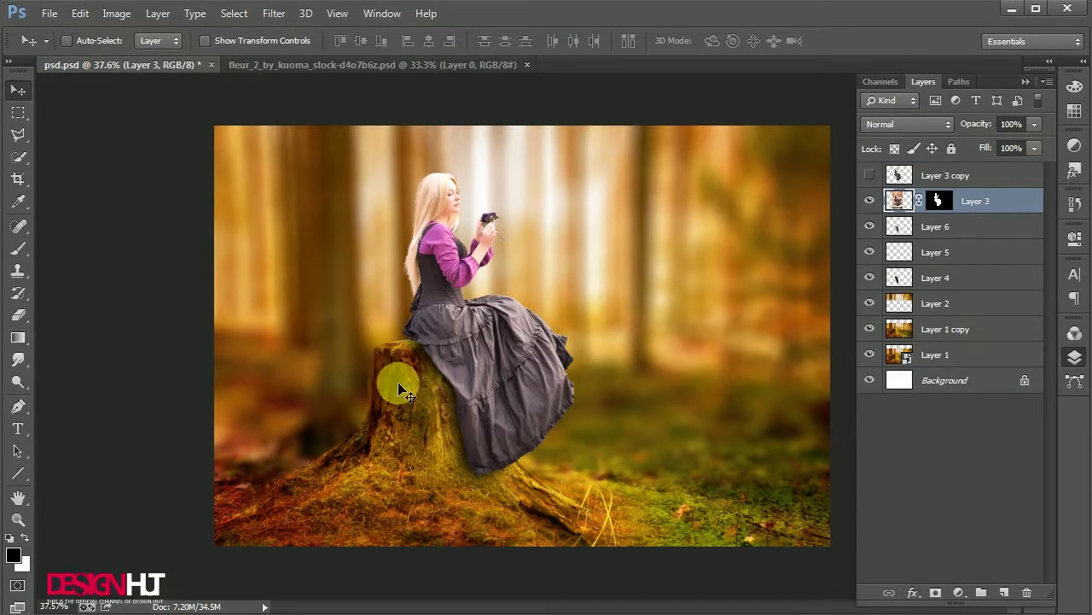
Paint 13% black shading around the stump base on Multiply Layer 7, then save.
click(19, 247)
click(1004, 591)
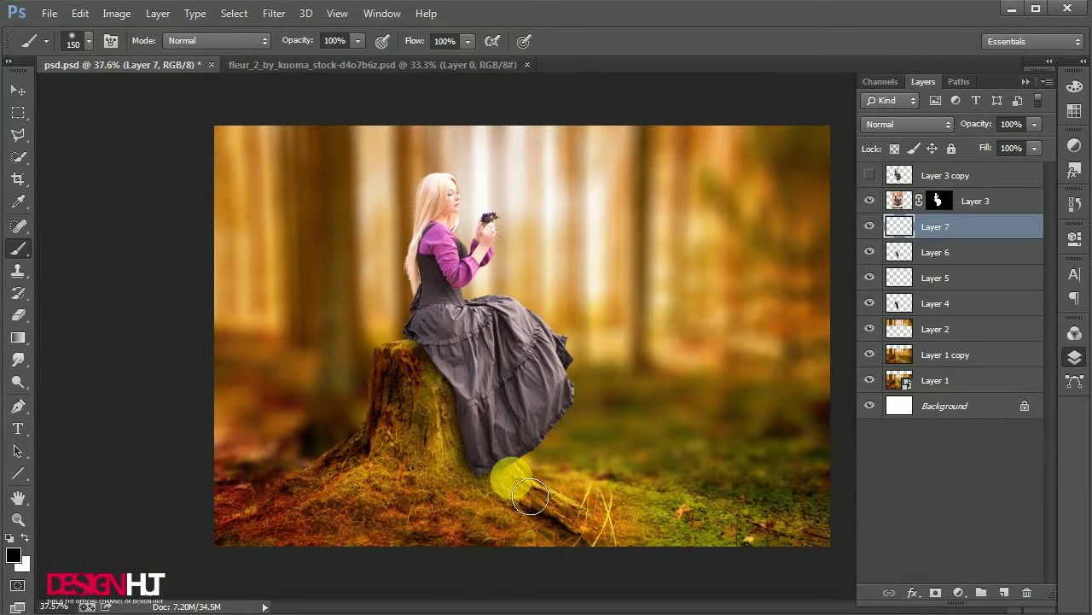
click(358, 41)
click(907, 124)
click(896, 204)
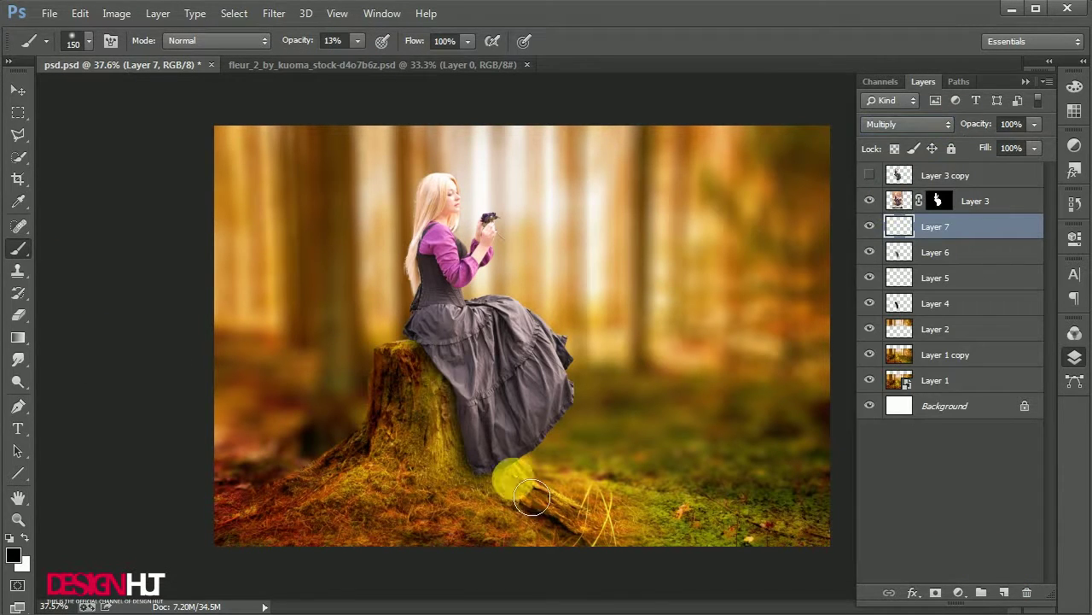
mouse_move(510, 497)
mouse_down()
mouse_move(560, 505)
mouse_move(429, 486)
mouse_move(428, 403)
mouse_move(378, 475)
mouse_move(418, 369)
mouse_move(457, 495)
mouse_up()
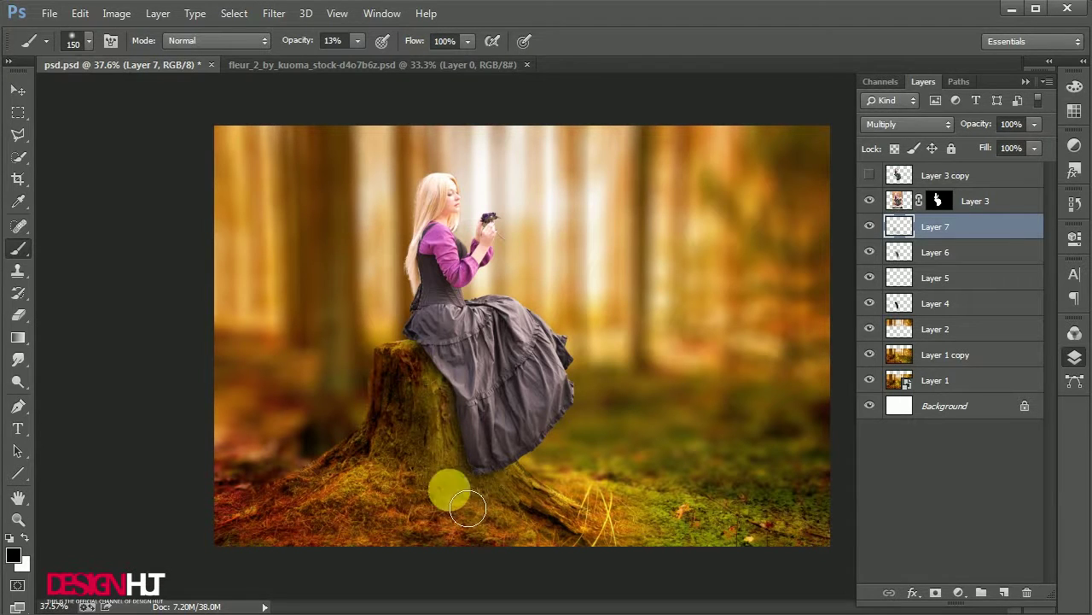
click(15, 86)
key(ctrl+s)
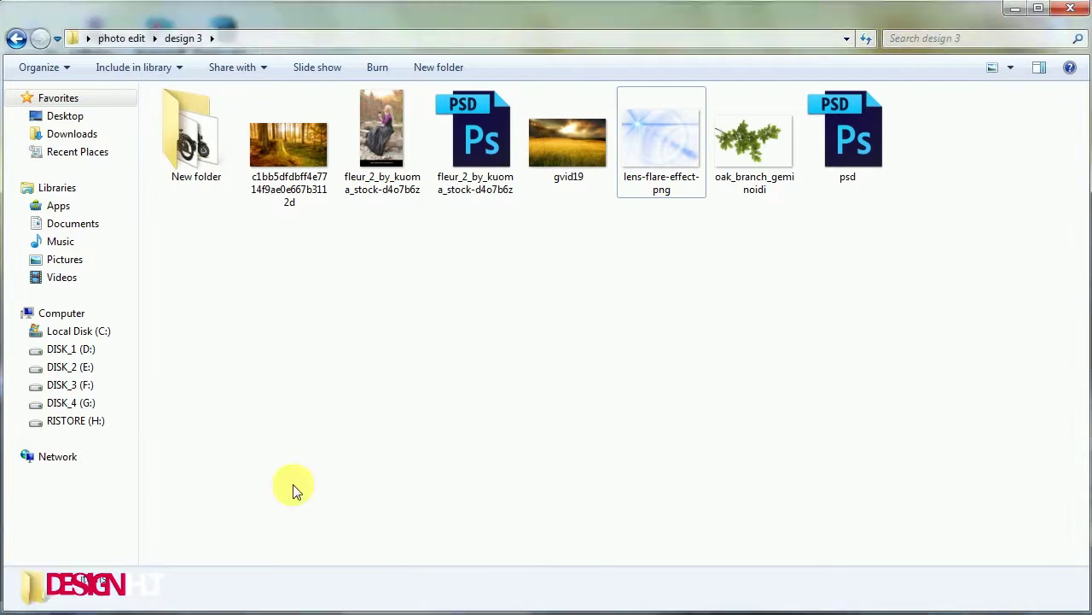
Drag oak_branch into psd.psd and close the grass image document.
drag(744, 146, 867, 45)
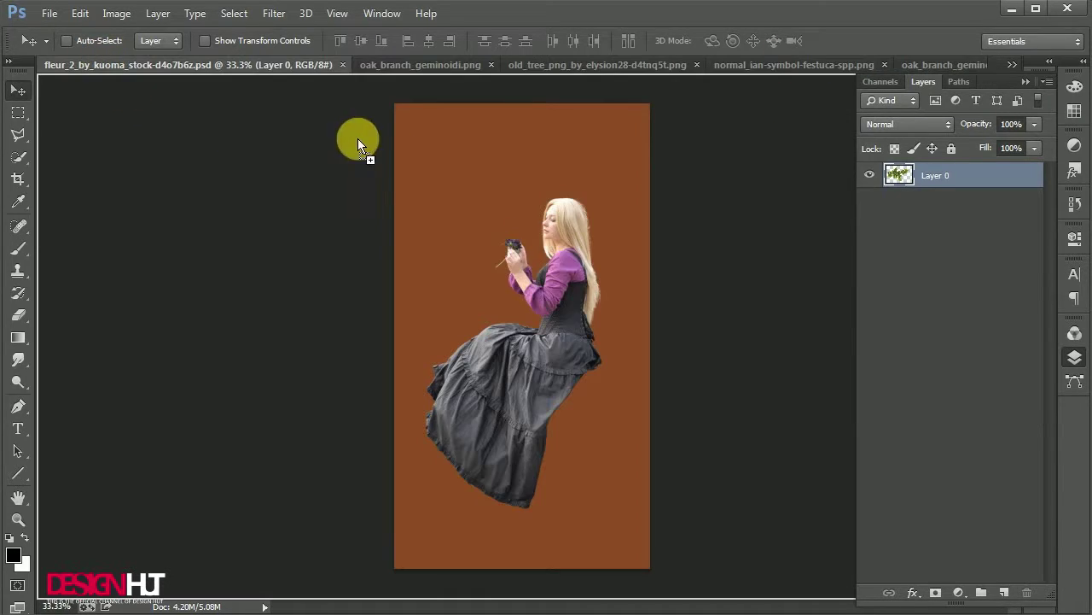
drag(868, 45, 478, 205)
click(497, 70)
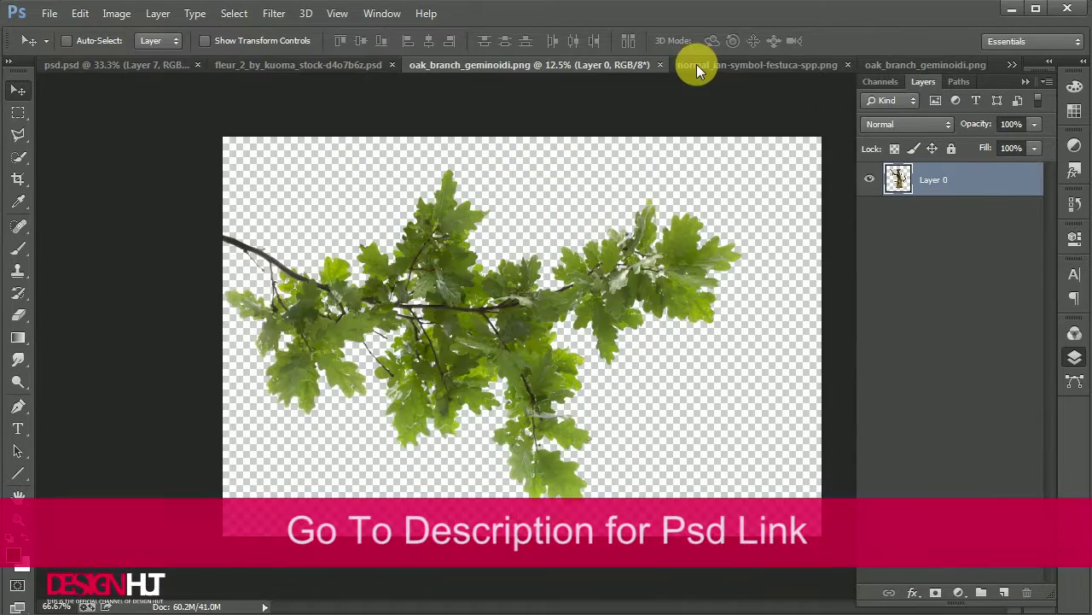
click(697, 64)
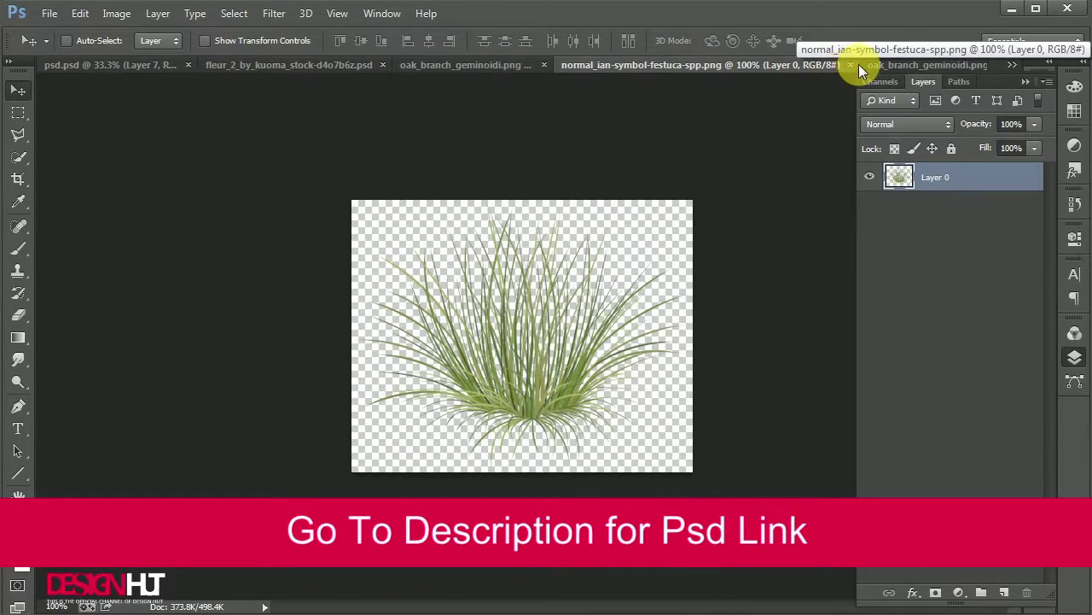
click(850, 65)
click(122, 69)
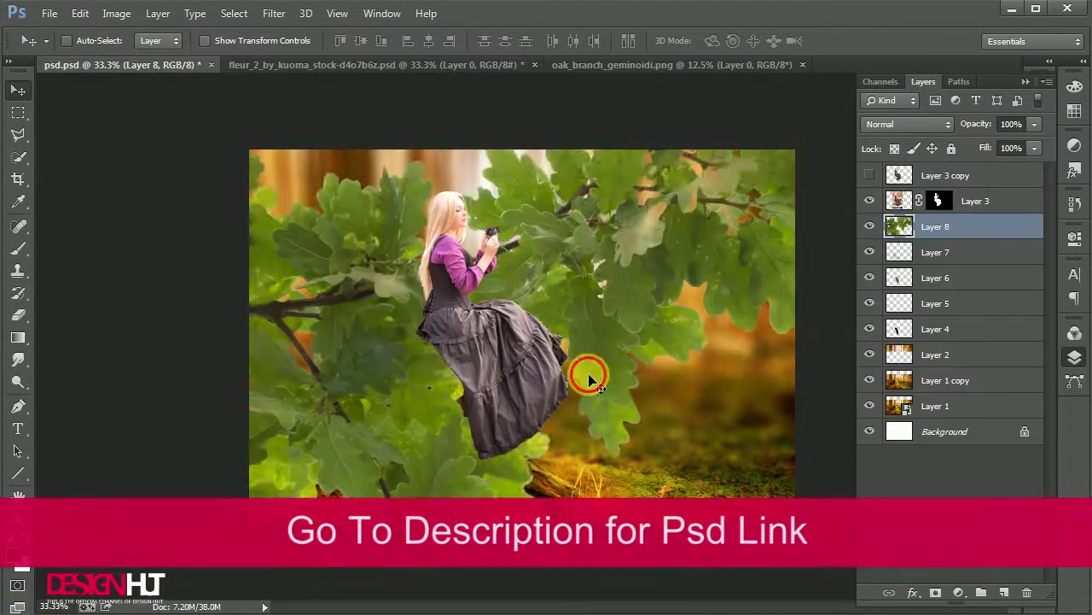
Scale the oak branch layer down into the top-left corner.
key(ctrl+t)
key(ctrl+minus)
drag(688, 178, 446, 363)
key(Return)
key(ctrl+0)
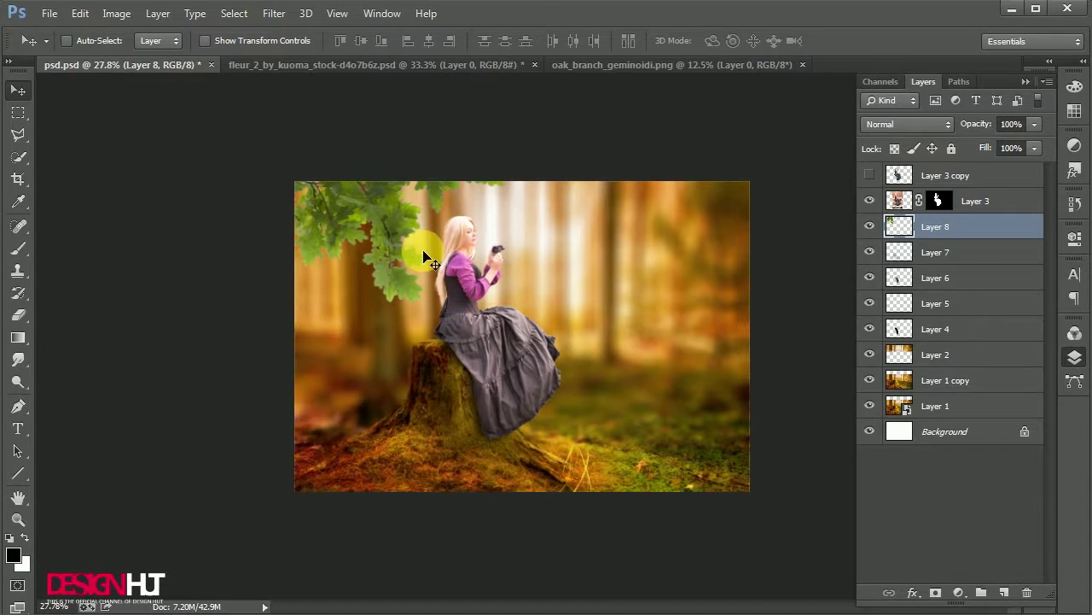
key(ctrl+t)
drag(517, 297, 427, 244)
key(Return)
Gaussian-blur the oak leaves, then warm them with Camera Raw Temperature +62.
click(274, 13)
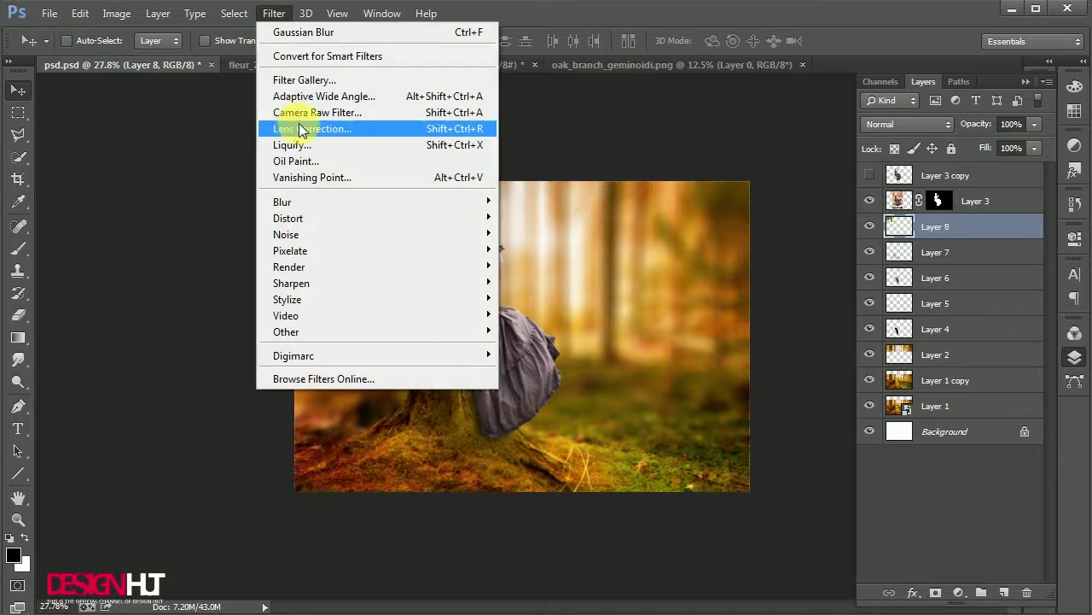
click(563, 317)
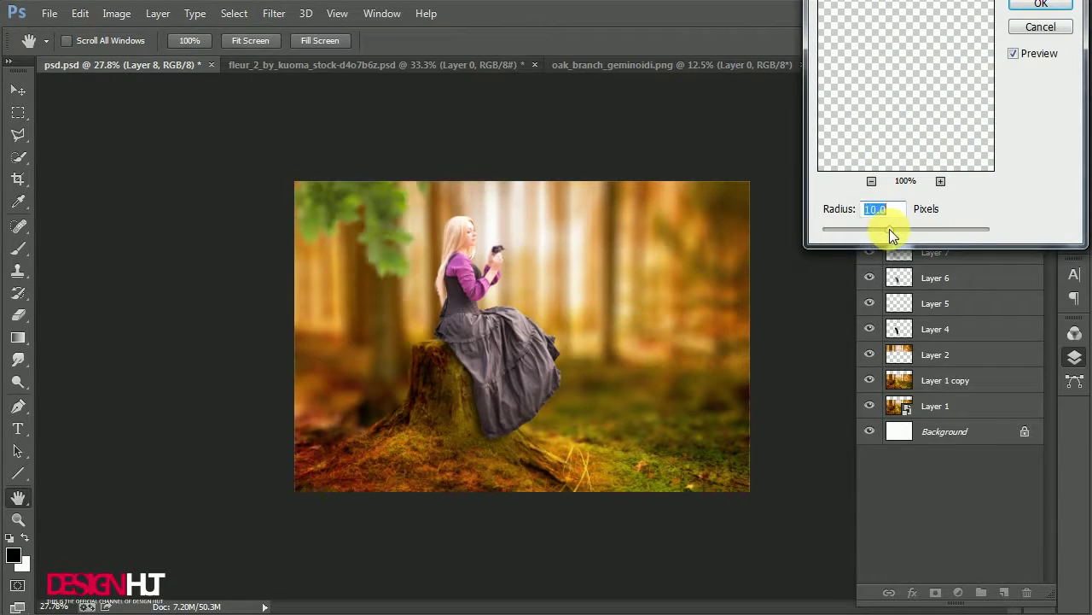
click(1040, 26)
click(274, 13)
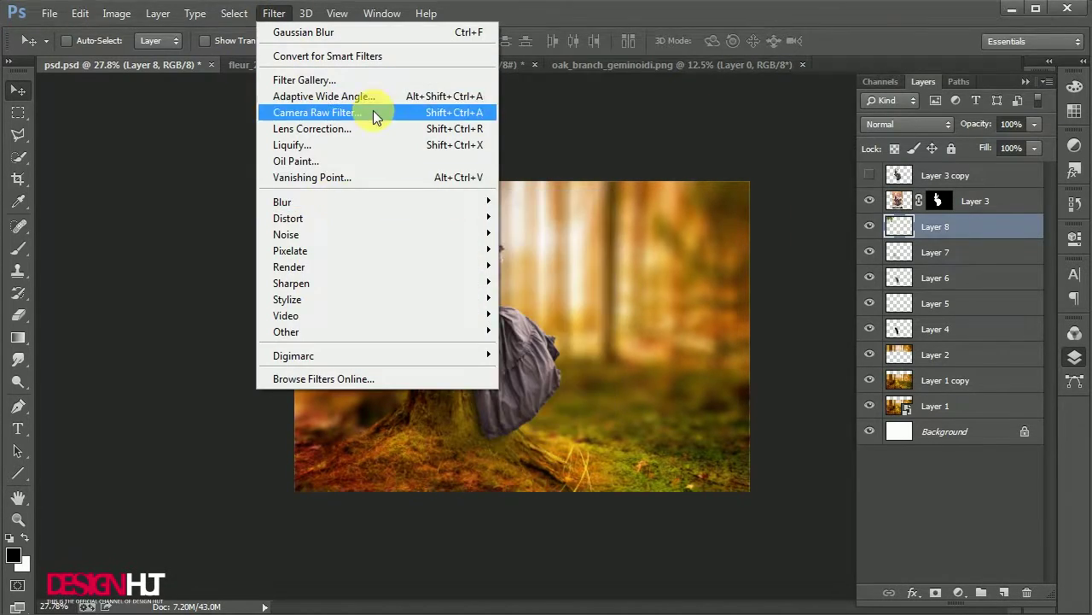
click(373, 112)
drag(913, 141, 967, 149)
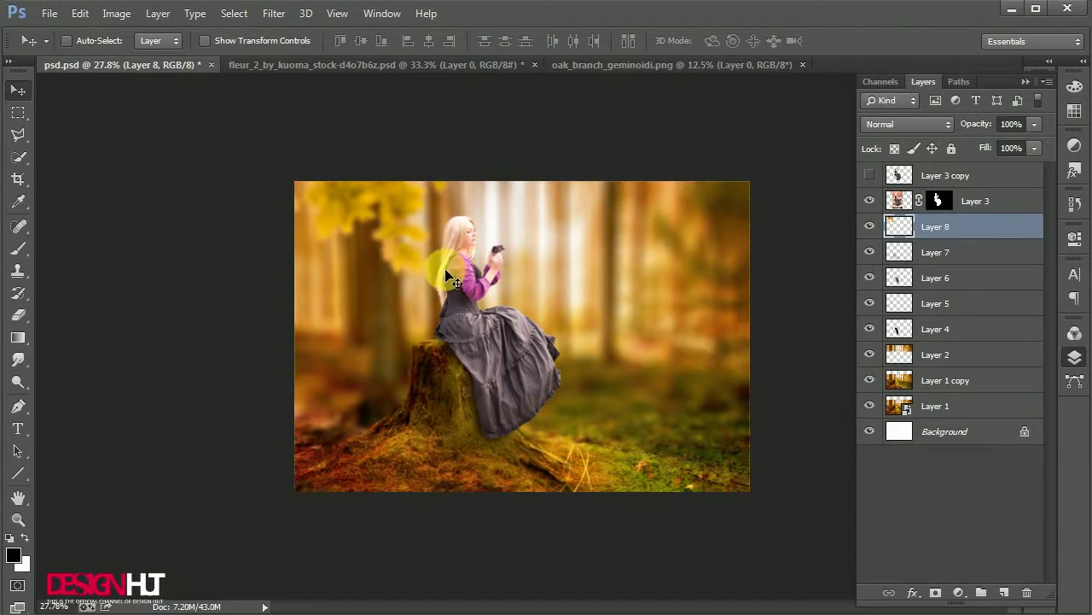
Shift the leaves' midtones toward golden yellow with Color Balance.
key(ctrl+b)
mouse_move(560, 109)
mouse_down()
mouse_move(589, 111)
mouse_move(585, 89)
mouse_up()
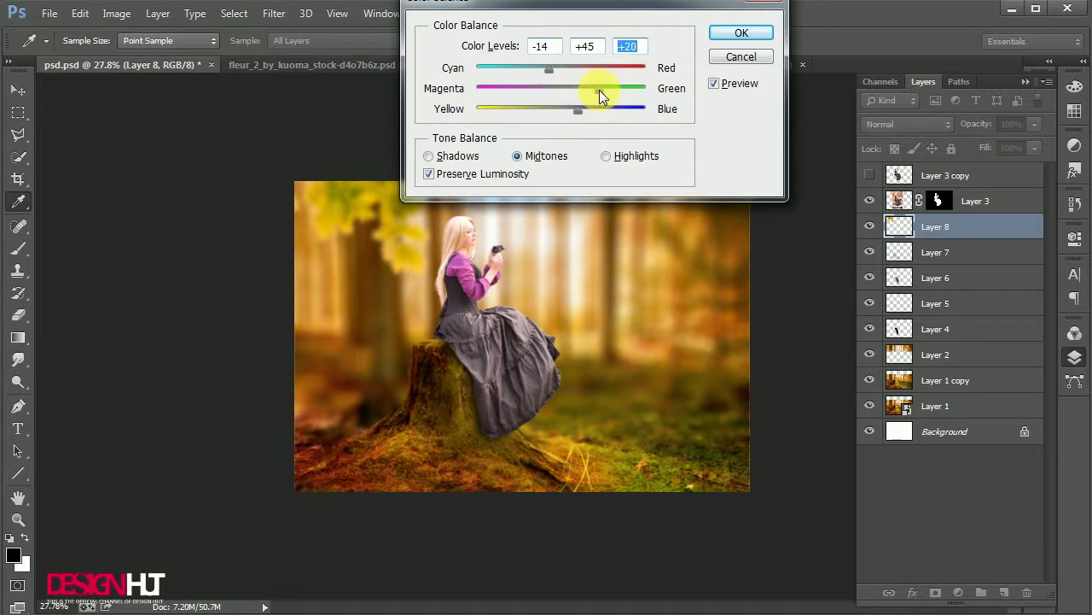
key(Return)
key(v)
scroll(546, 243, up, 1)
scroll(530, 243, up, 1)
scroll(498, 256, up, 1)
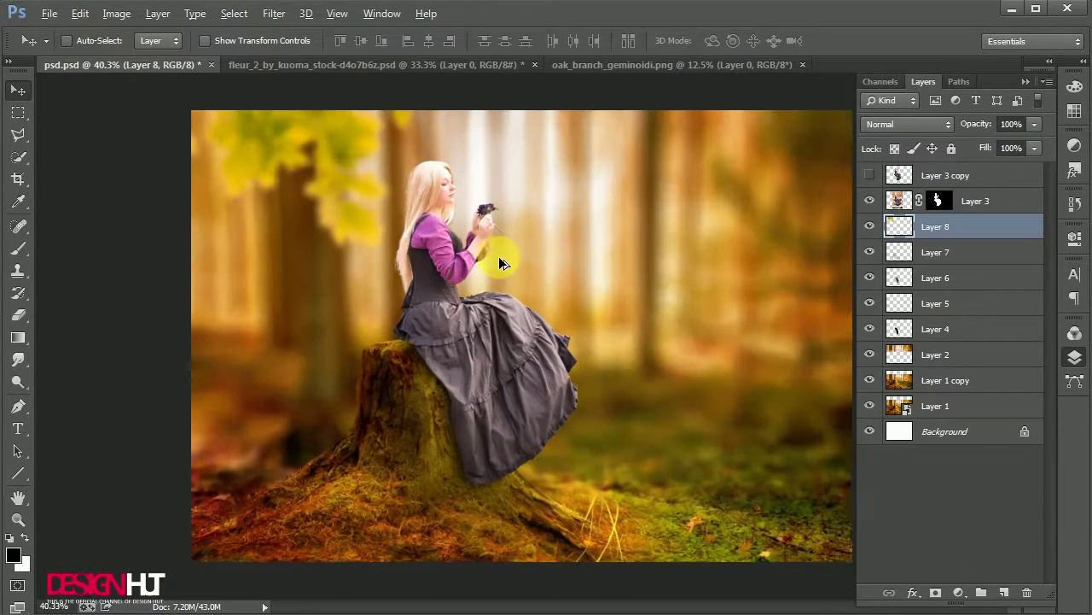
scroll(499, 262, up, 1)
click(1025, 81)
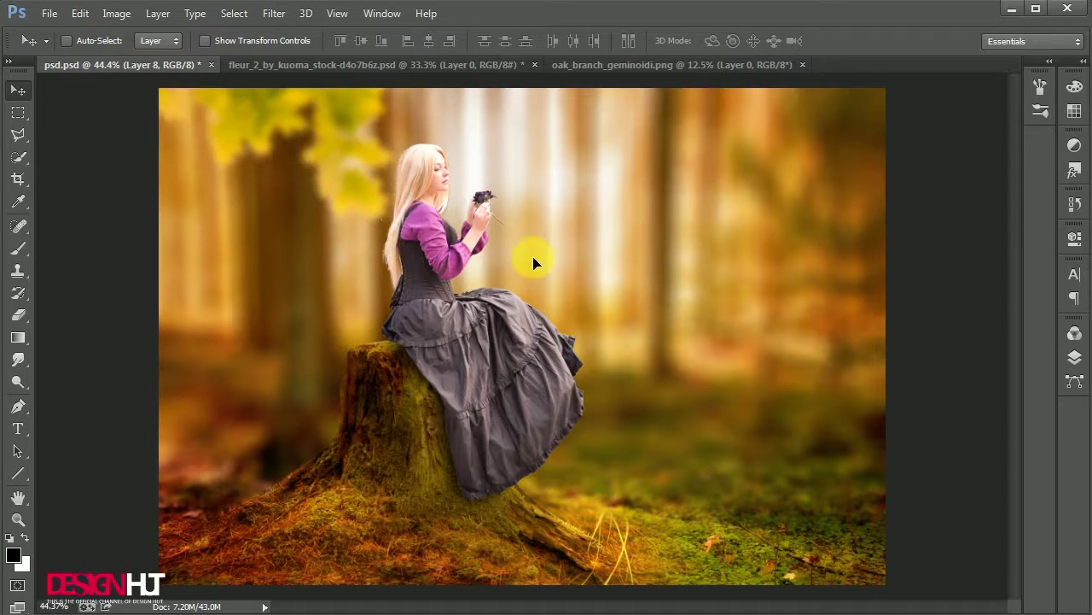
Nudge the leaves right and move Layer 8 to the top of the stack.
drag(532, 263, 553, 266)
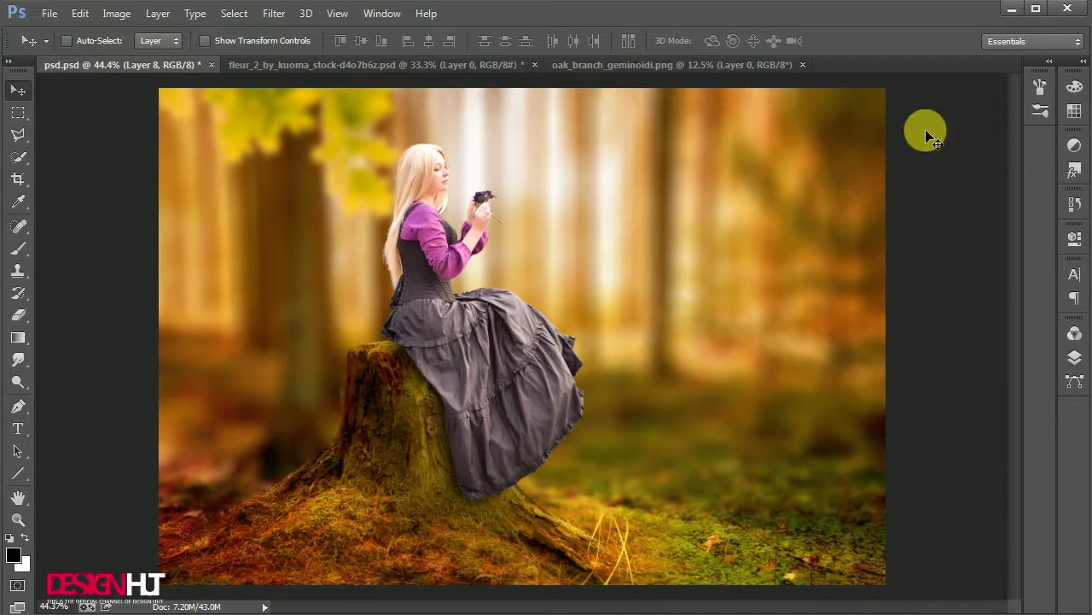
click(1075, 356)
drag(980, 224, 964, 171)
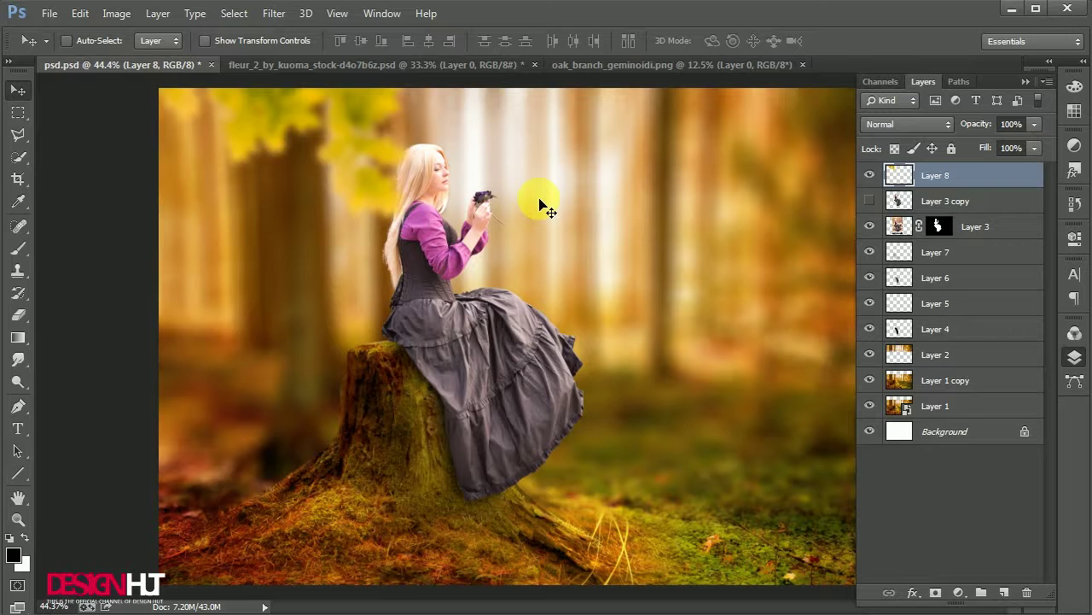
Create glow Layer 9 over her upper body, blur it 60.7 px, position it, and save.
click(18, 134)
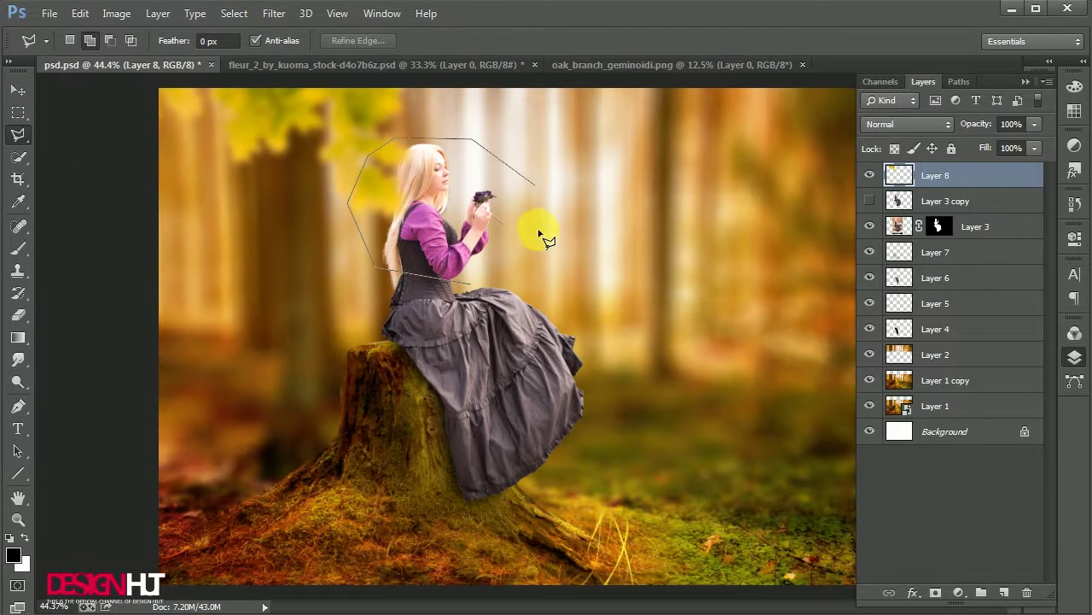
key(ctrl+j)
click(273, 13)
click(524, 317)
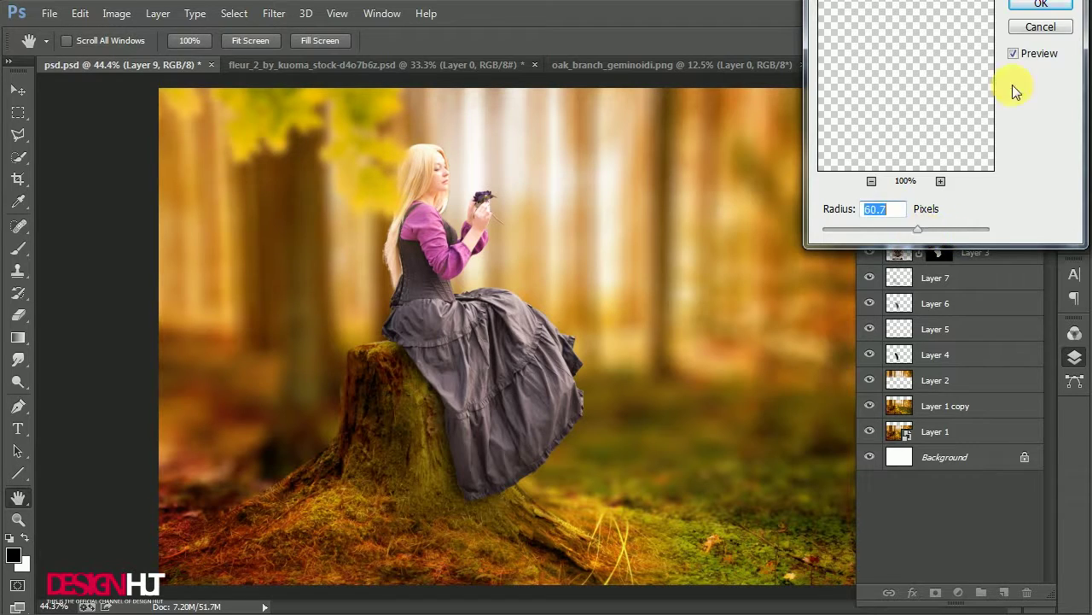
click(1040, 4)
click(18, 89)
drag(489, 237, 470, 236)
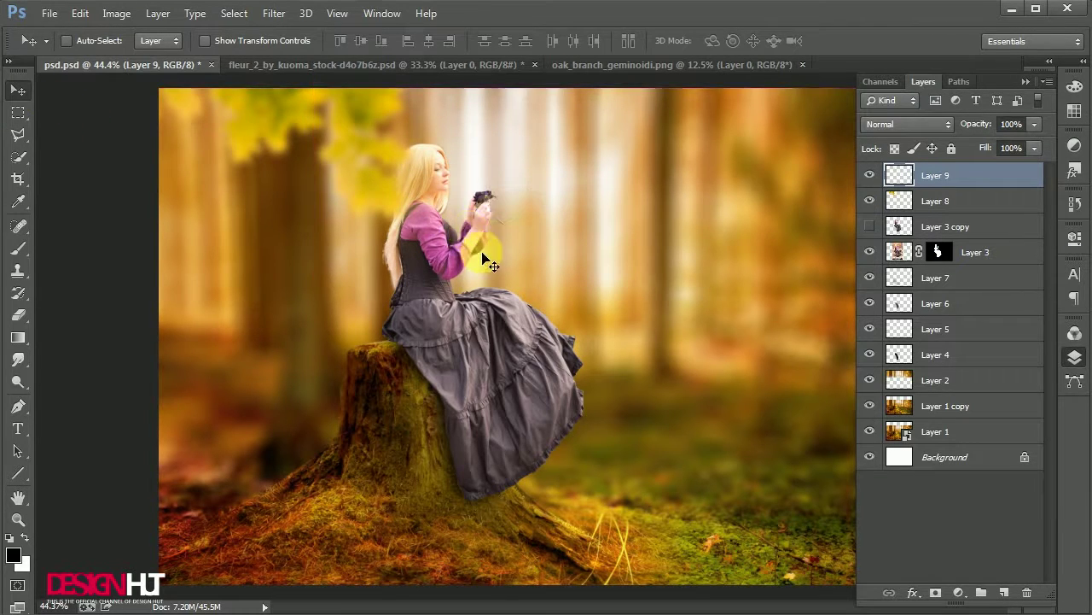
scroll(539, 355, down, 2)
key(ctrl+s)
scroll(524, 350, up, 3)
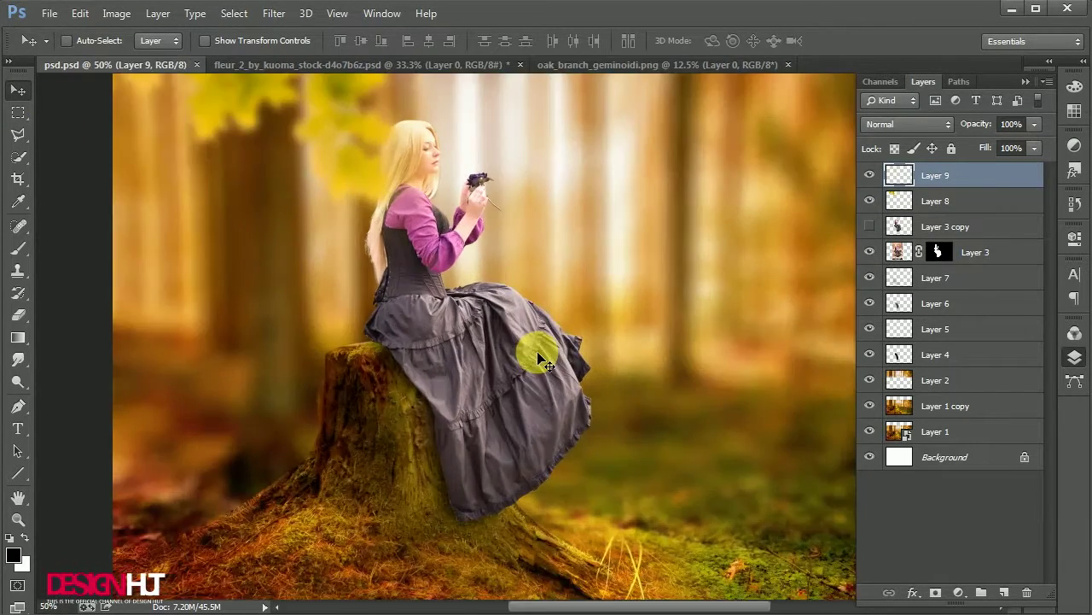
scroll(640, 408, down, 2)
Add a Color Lookup adjustment layer and place it below Layer 4.
click(961, 592)
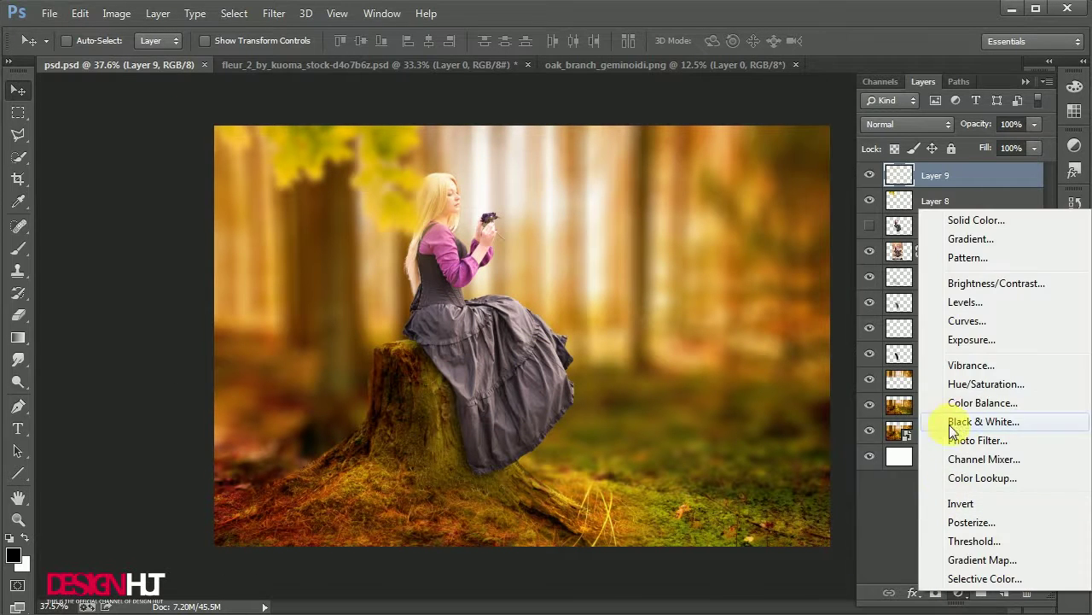
click(979, 479)
click(1074, 316)
drag(982, 175, 903, 387)
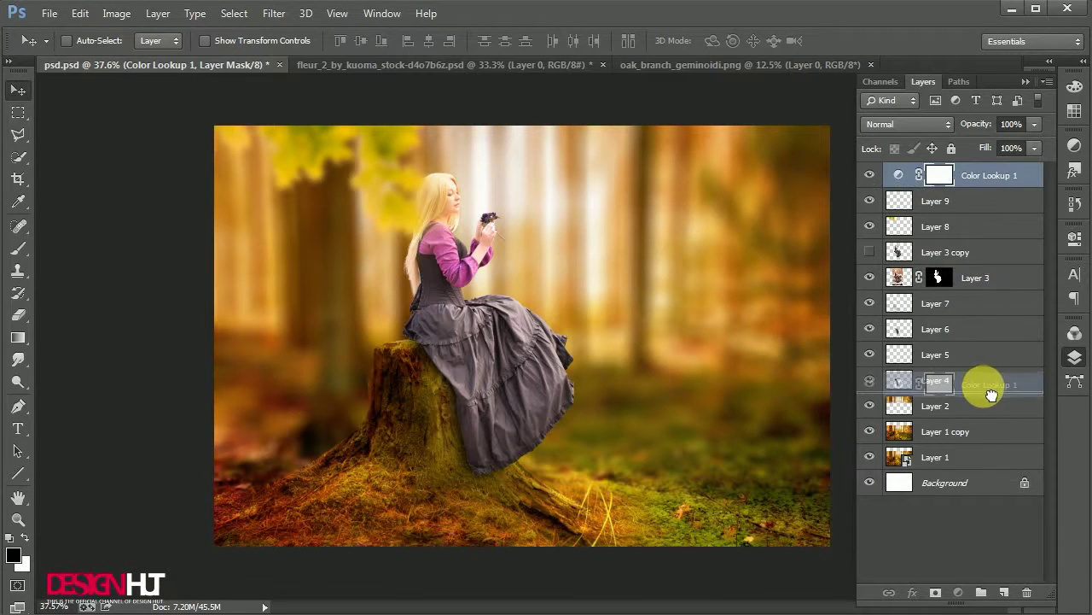
Set its 3DLUT to Fuji ETERNA 250D Kodak 2395 and save psd.psd.
double_click(903, 387)
click(941, 282)
key(Down)
key(Down)
key(Down)
key(Down)
key(Down)
key(Down)
key(Down)
key(Down)
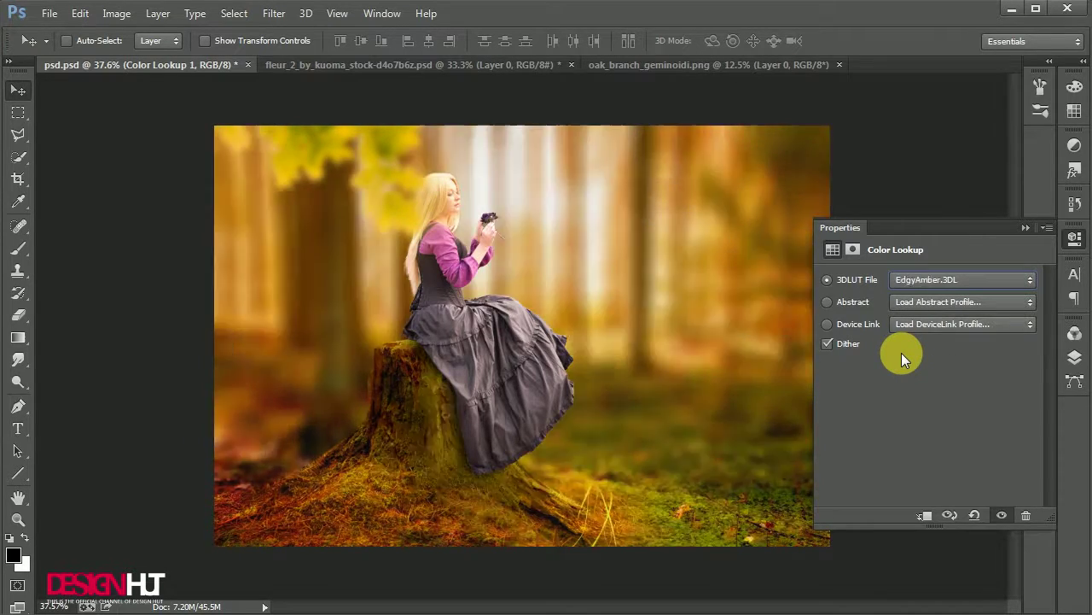
key(Down)
key(Down)
key(Down)
key(Down)
key(Up)
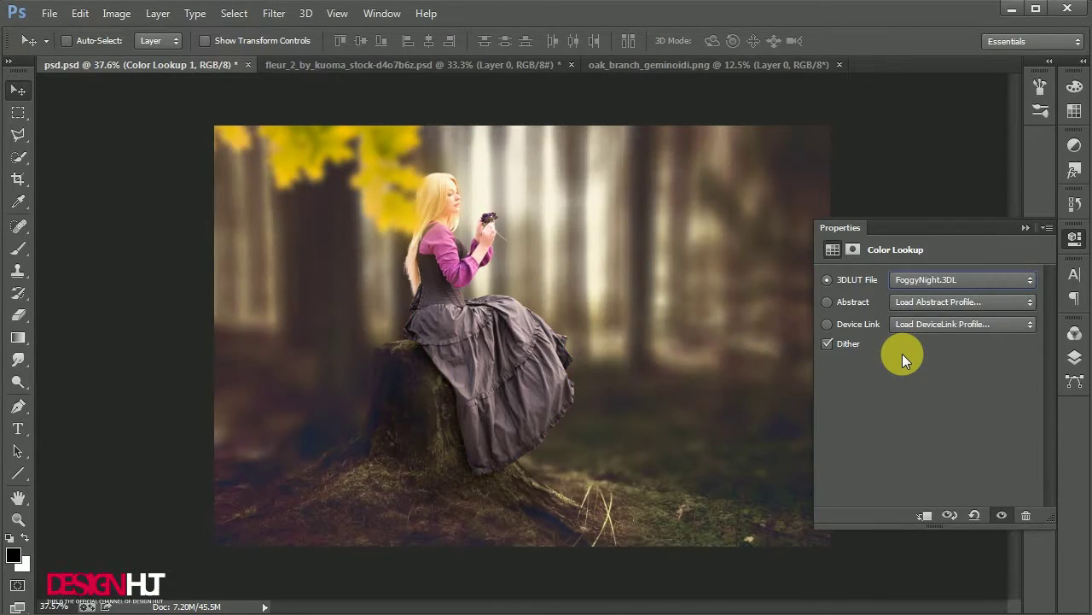
key(Down)
key(Down)
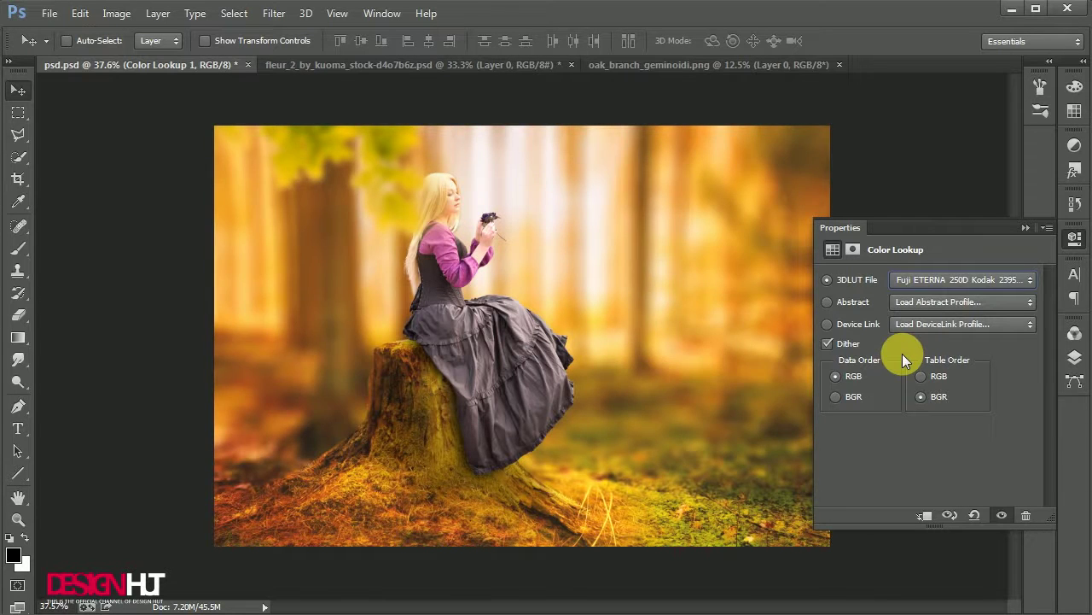
key(Down)
click(1074, 357)
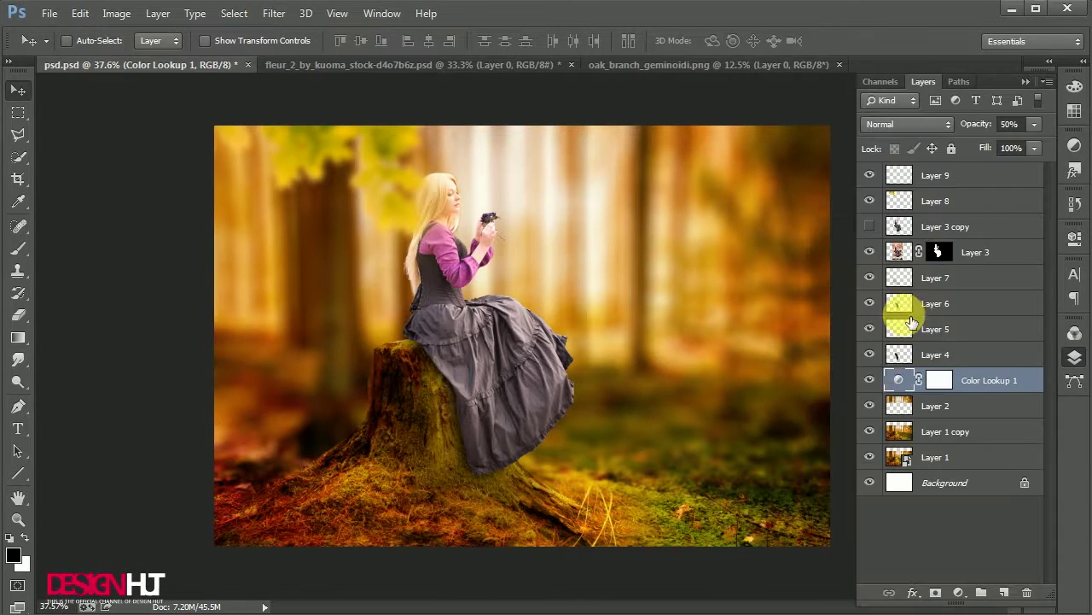
key(ctrl+s)
Add a violet-to-orange Gradient Fill layer.
click(950, 596)
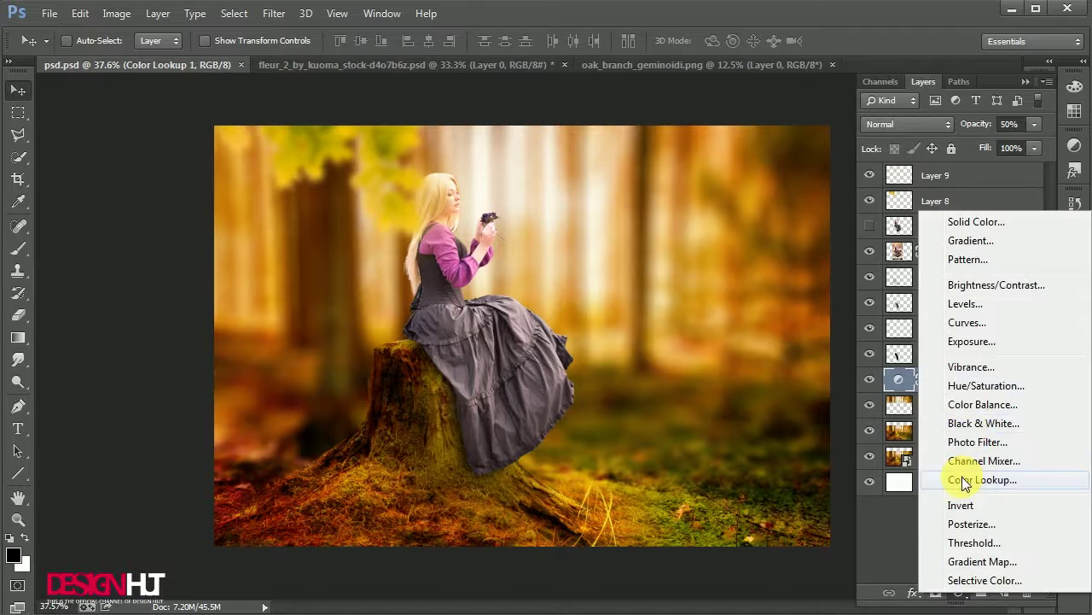
click(973, 478)
click(946, 517)
click(954, 591)
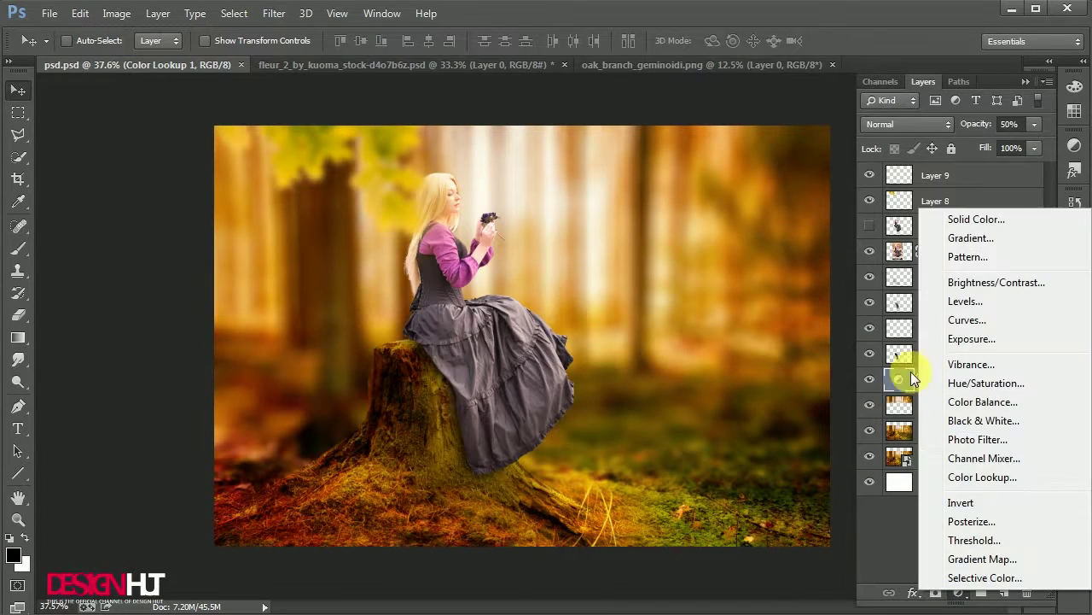
click(968, 238)
click(743, 318)
click(841, 98)
click(1036, 103)
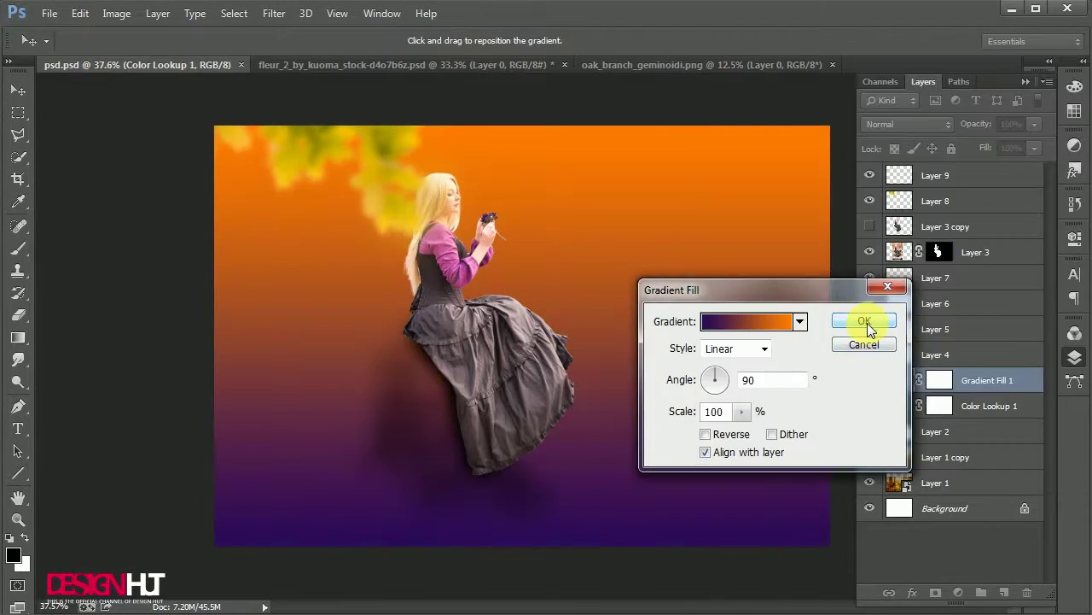
click(867, 321)
Move the gradient fill to the top, blended in Screen mode at 50% opacity.
drag(988, 379, 992, 177)
click(907, 123)
click(914, 278)
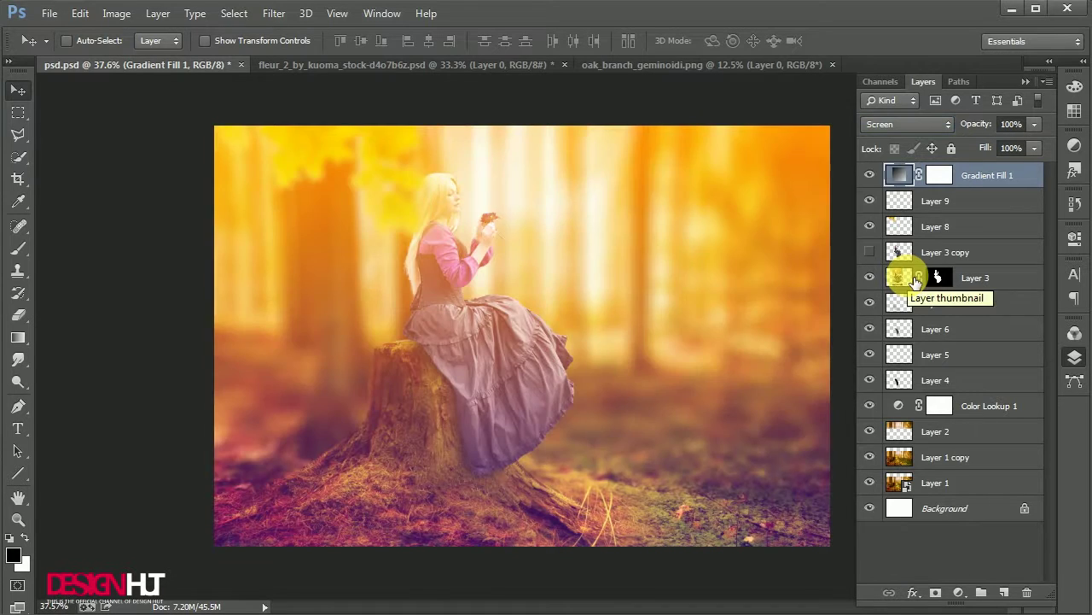
key(5)
Paint black on the gradient's mask with a 500 px brush to hide it over the dress.
click(18, 314)
click(940, 175)
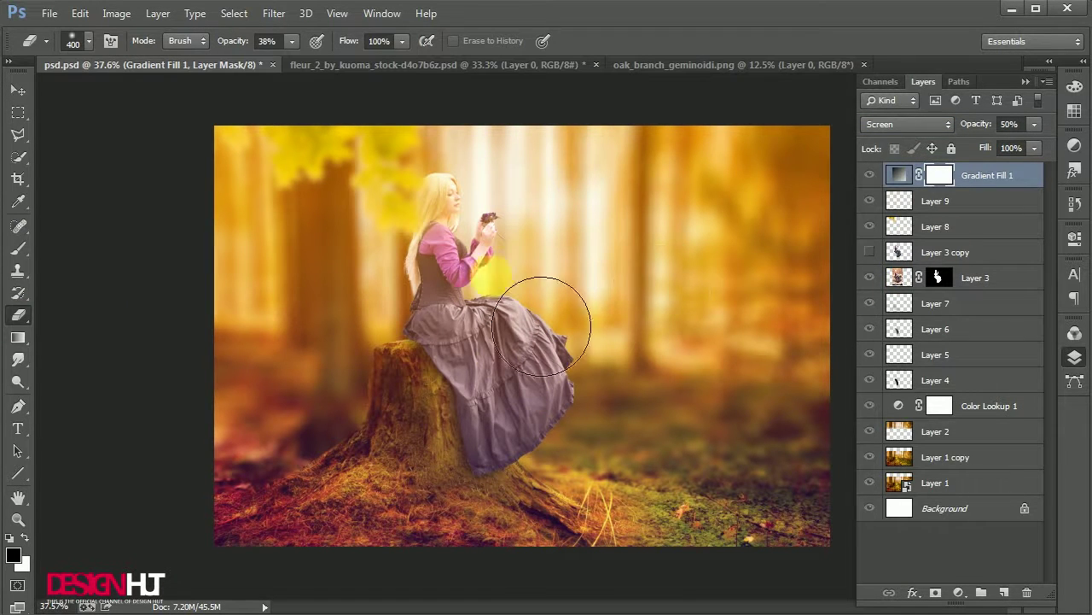
click(19, 249)
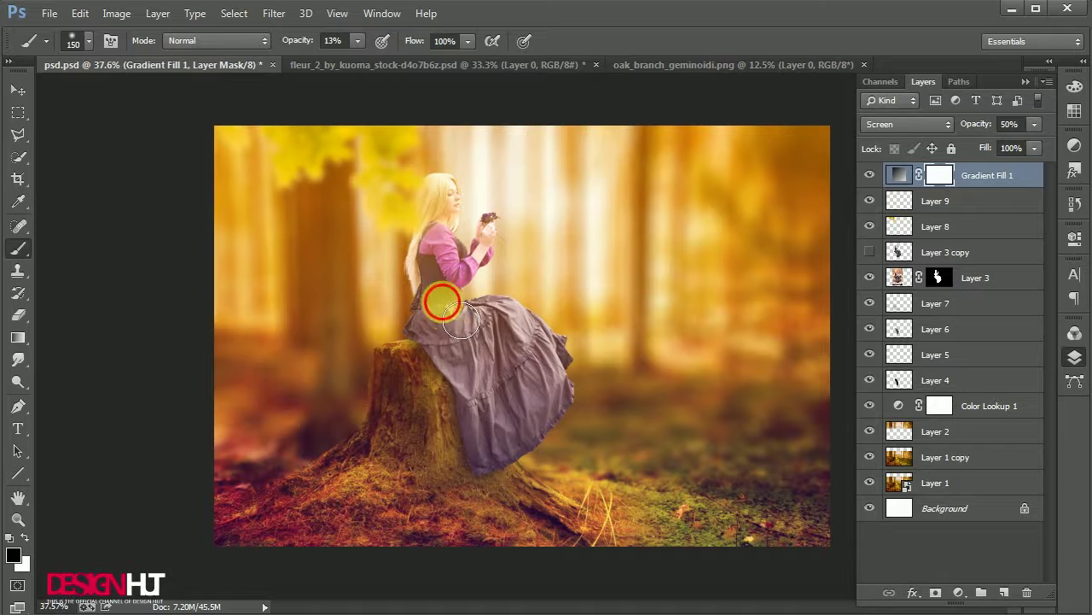
key(0)
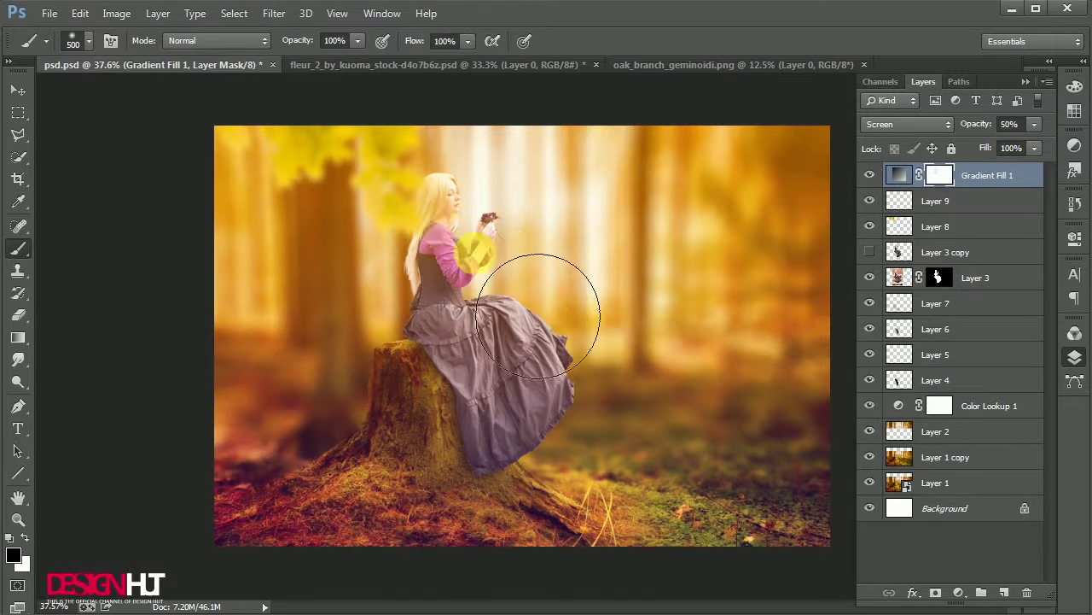
drag(549, 316, 451, 305)
key(bracketright)
key(bracketright)
key(bracketright)
drag(538, 405, 373, 316)
drag(517, 281, 585, 317)
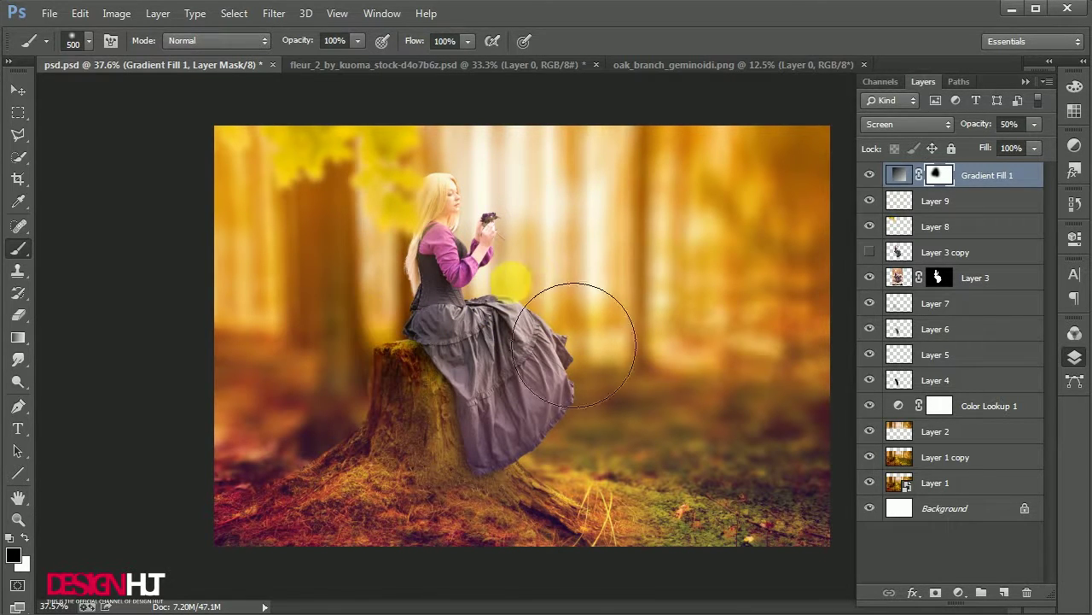
Lower the gradient layer's opacity to about 41% and add new Layer 10 above.
click(18, 88)
click(1031, 125)
drag(1035, 139, 995, 143)
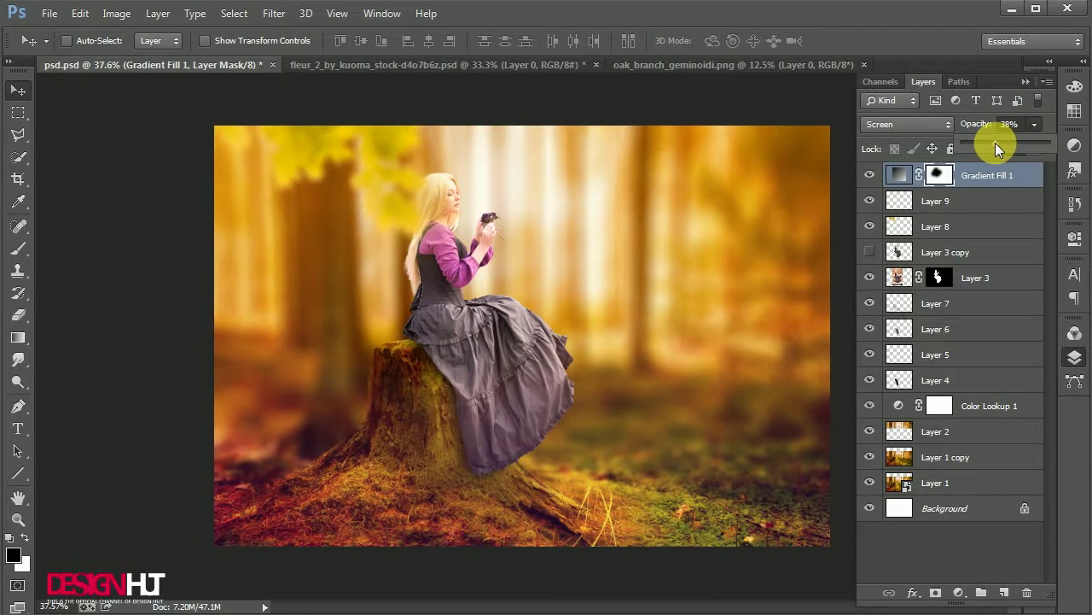
click(1004, 592)
Paint a soft white glow beside the dress and move it to the upper right.
key(b)
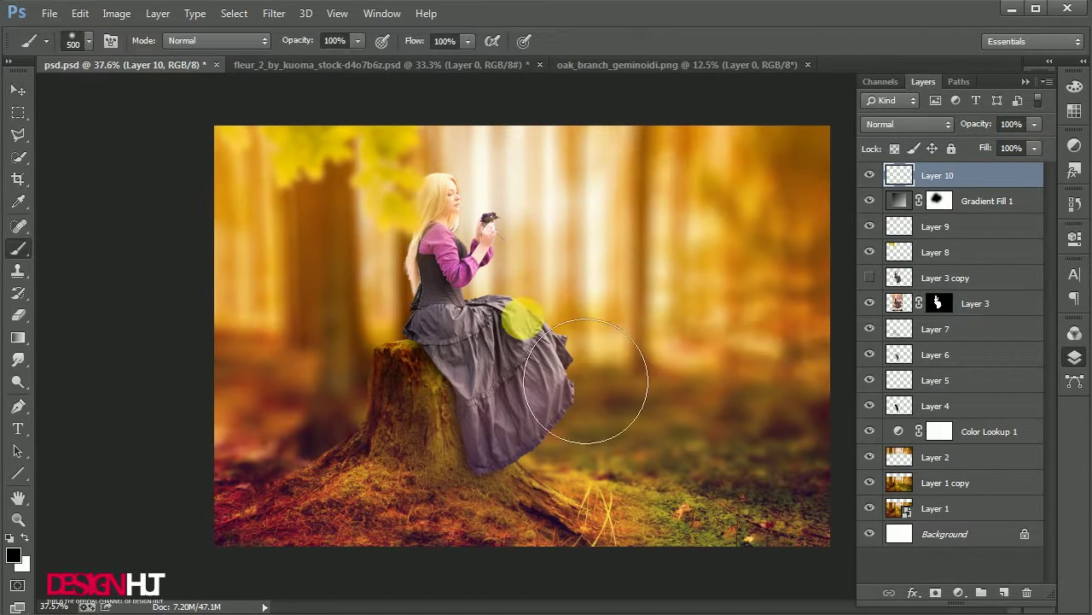
click(564, 302)
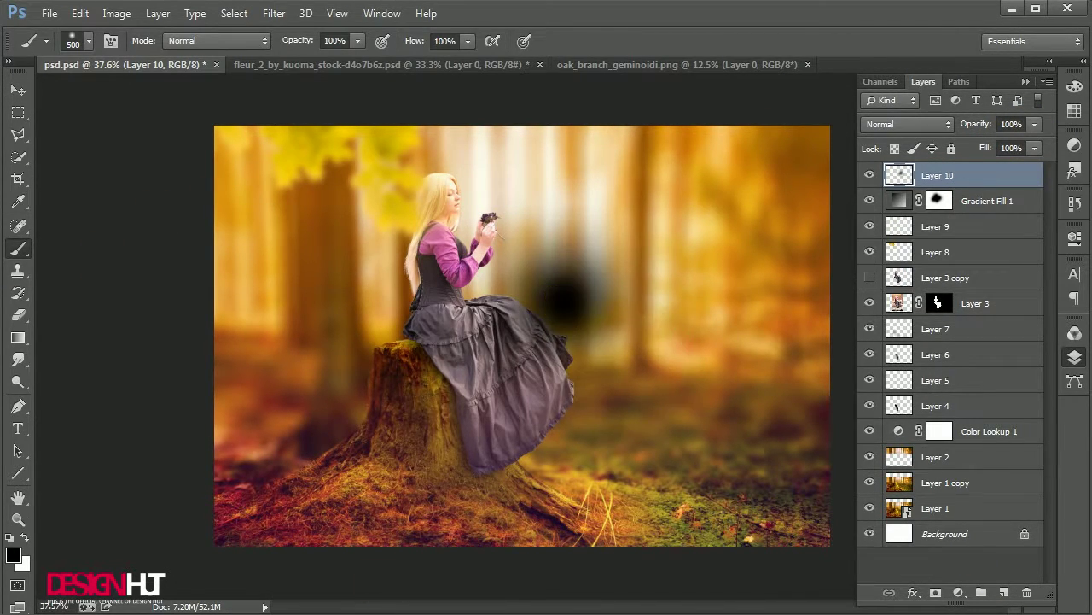
key(ctrl+z)
click(24, 536)
click(559, 320)
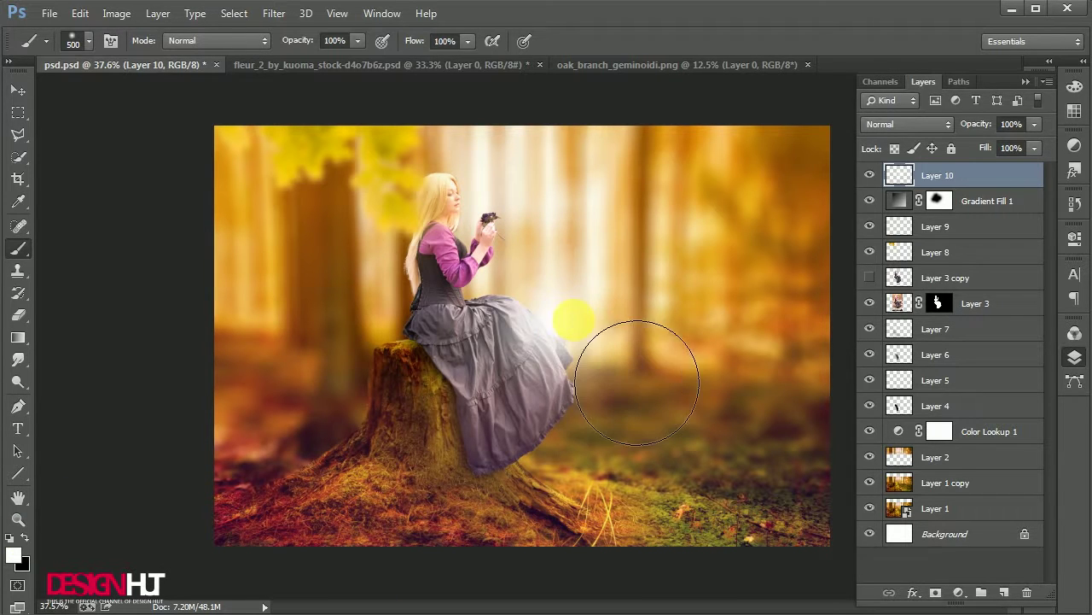
click(12, 89)
drag(555, 329, 744, 207)
Enlarge the glow to about 211%, blend it in Soft Light, and save.
key(ctrl+t)
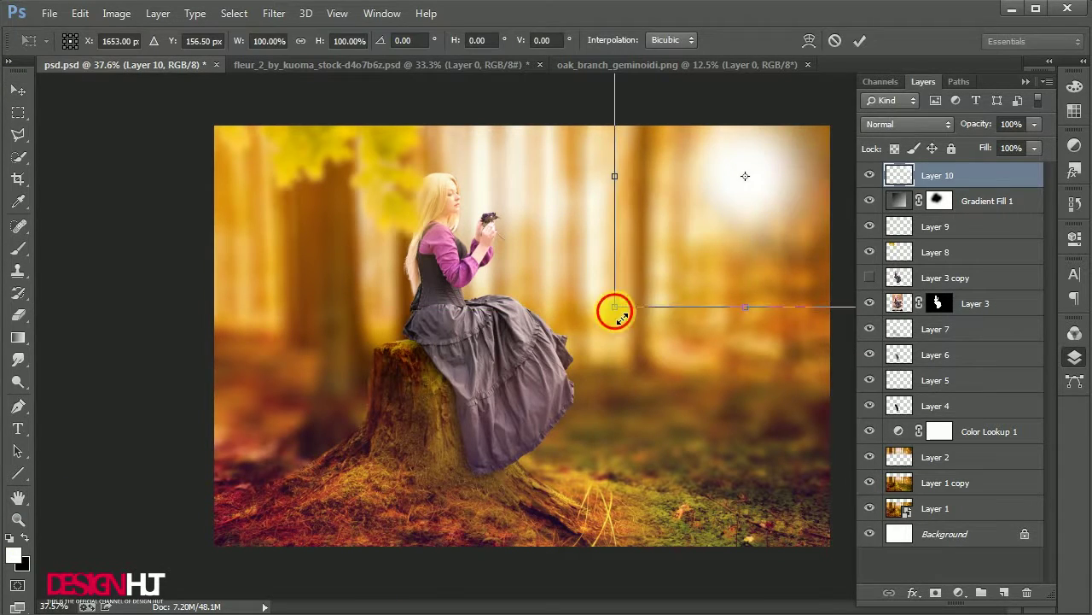
drag(614, 304, 472, 448)
key(Return)
click(907, 124)
click(884, 279)
click(907, 124)
click(879, 201)
click(908, 124)
click(903, 361)
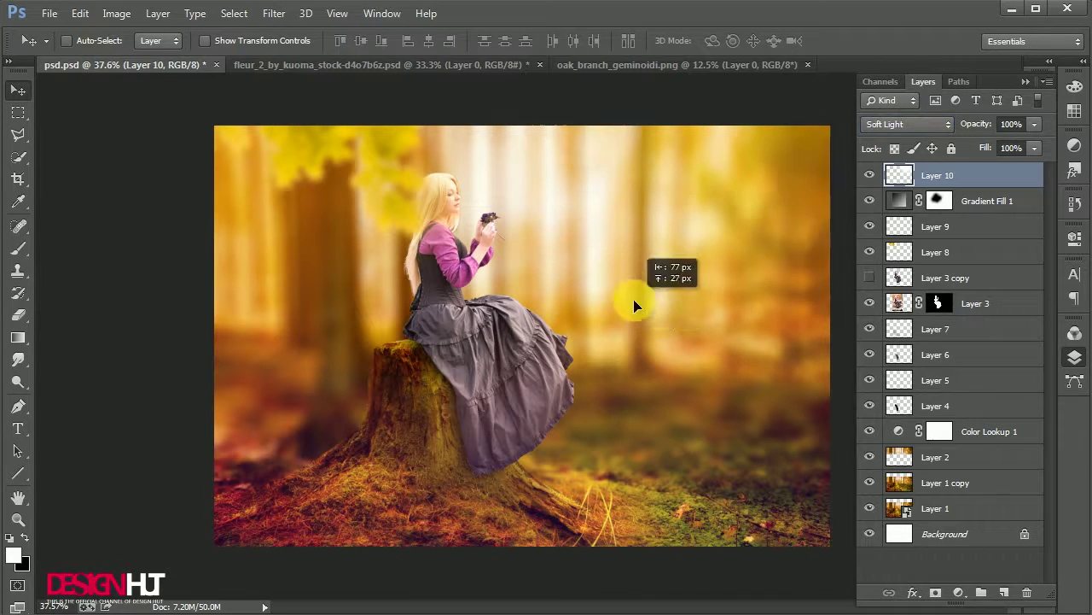
key(ctrl+s)
Squash the Soft Light glow downward to reshape it.
key(ctrl+t)
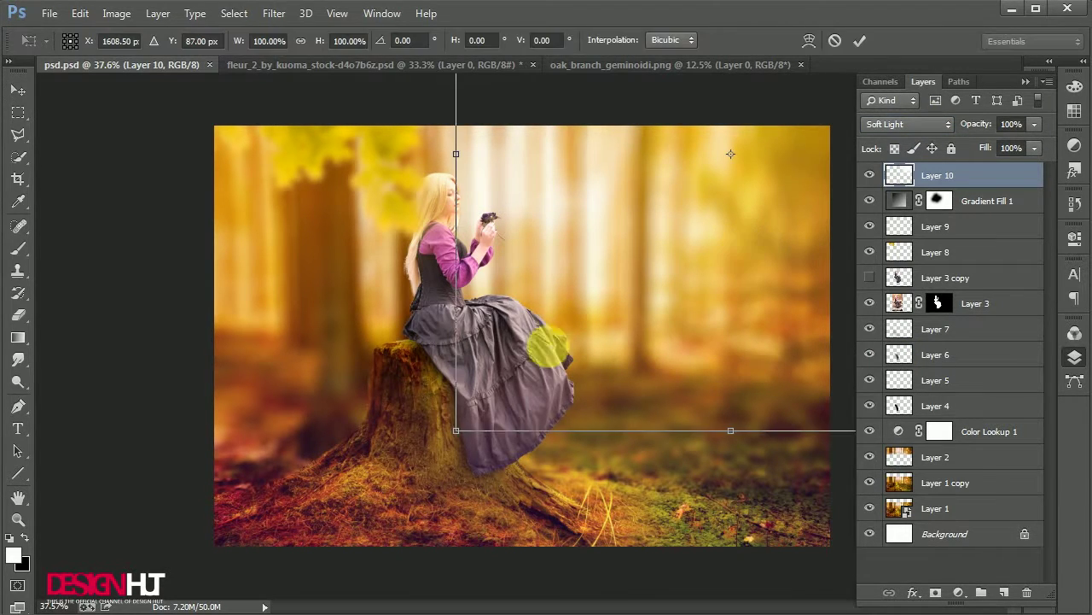
scroll(598, 324, down, 2)
scroll(615, 256, down, 1)
mouse_move(641, 73)
mouse_down()
mouse_move(651, 122)
mouse_move(793, 110)
mouse_move(683, 249)
mouse_up()
key(Return)
scroll(688, 253, up, 2)
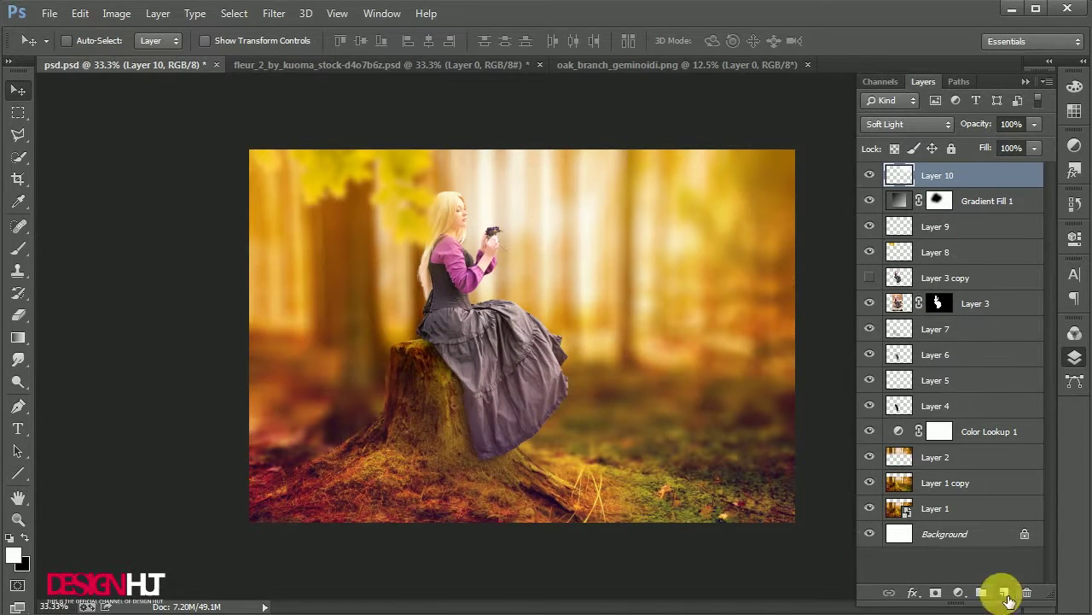
On a new Layer 11, paint white light in the top right and enlarge it.
click(1005, 593)
key(b)
mouse_move(829, 208)
mouse_down()
mouse_move(768, 207)
mouse_move(743, 316)
mouse_up()
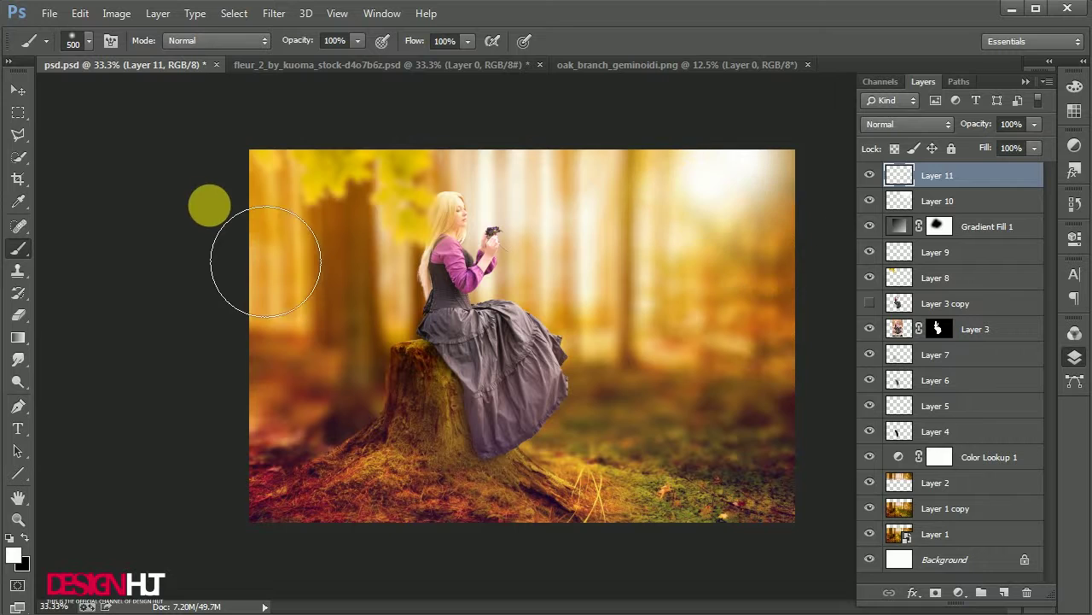
key(v)
key(ctrl+t)
drag(593, 298, 481, 370)
double_click(752, 241)
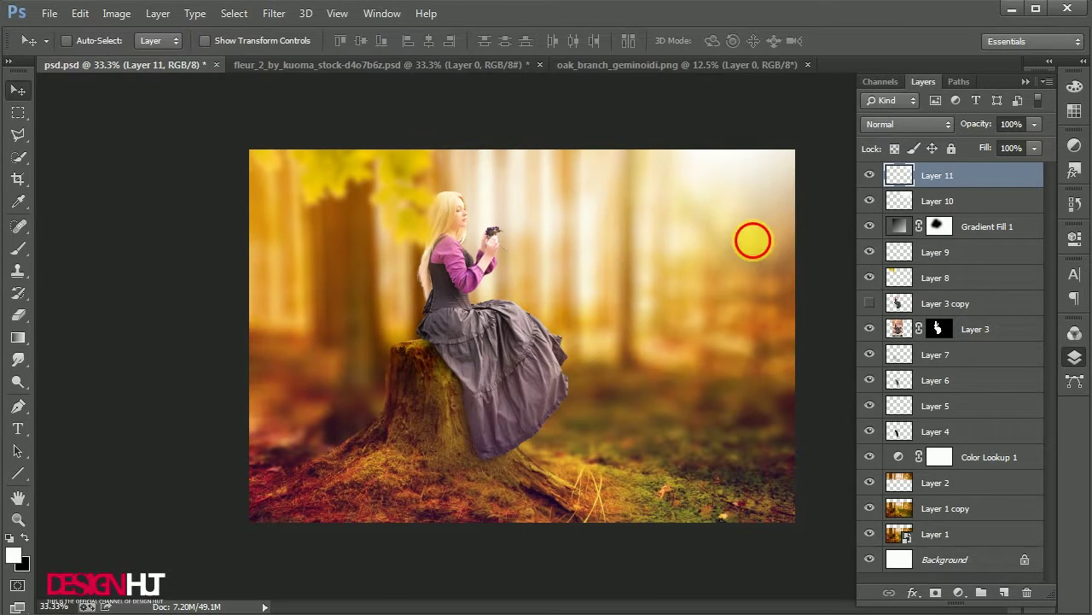
Step back down the layer stack to the Soft Light glow layer.
key(alt+bracketleft)
scroll(746, 268, up, 2)
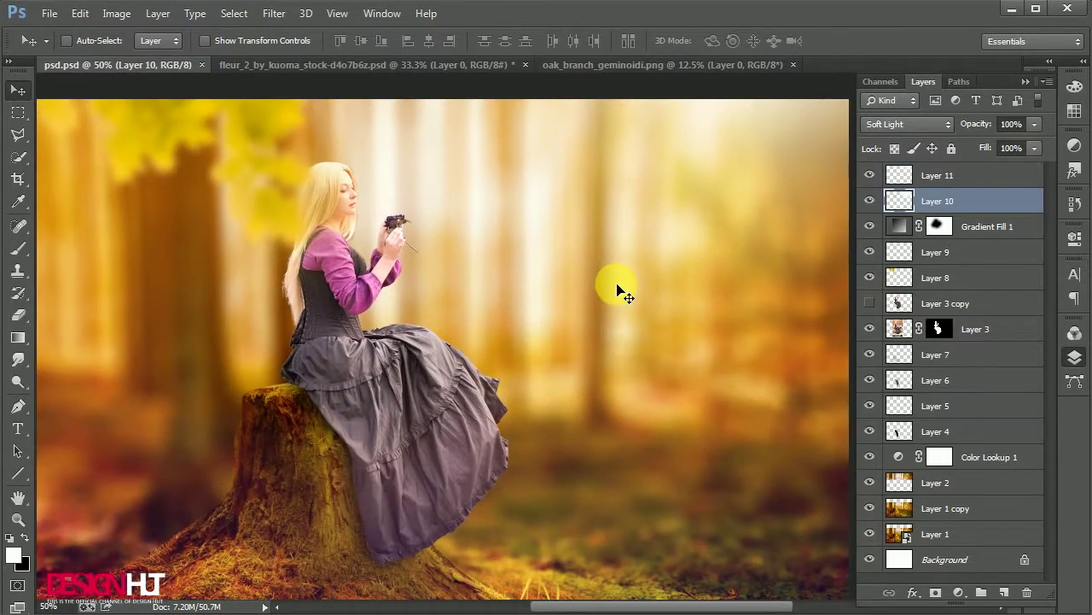
scroll(626, 297, down, 1)
key(alt+bracketleft)
Duplicate the Layer 8 leaves to the bottom of the scene and flip the copy.
click(939, 277)
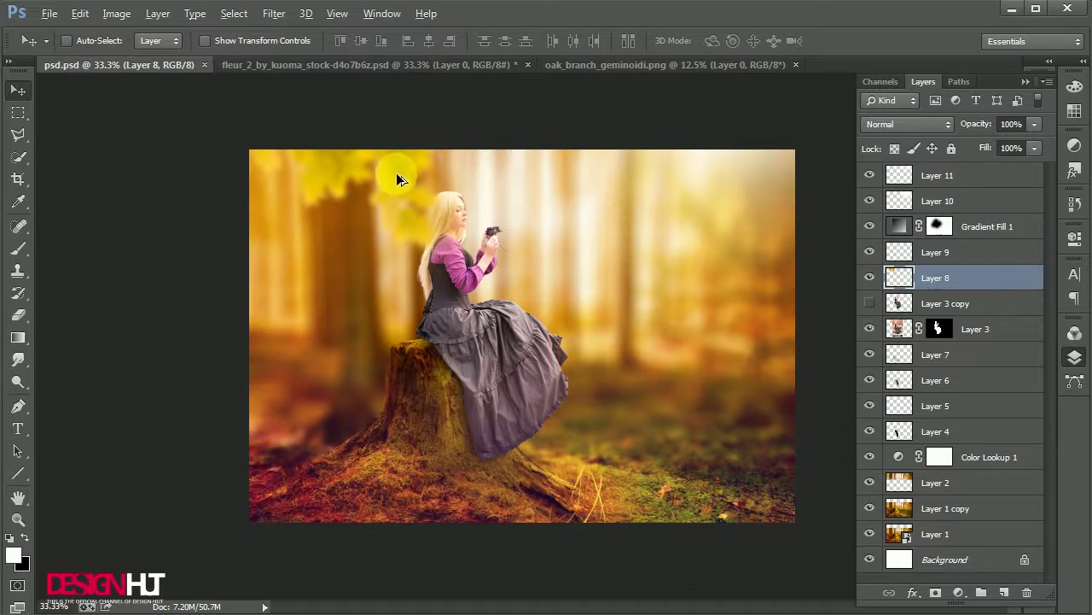
drag(396, 172, 538, 469)
key(ctrl+r)
key(ctrl+t)
right_click(533, 465)
click(597, 438)
key(Return)
Gaussian-blur the bottom leaves copy, reposition it, and set it to 50% opacity.
click(274, 13)
mouse_move(282, 202)
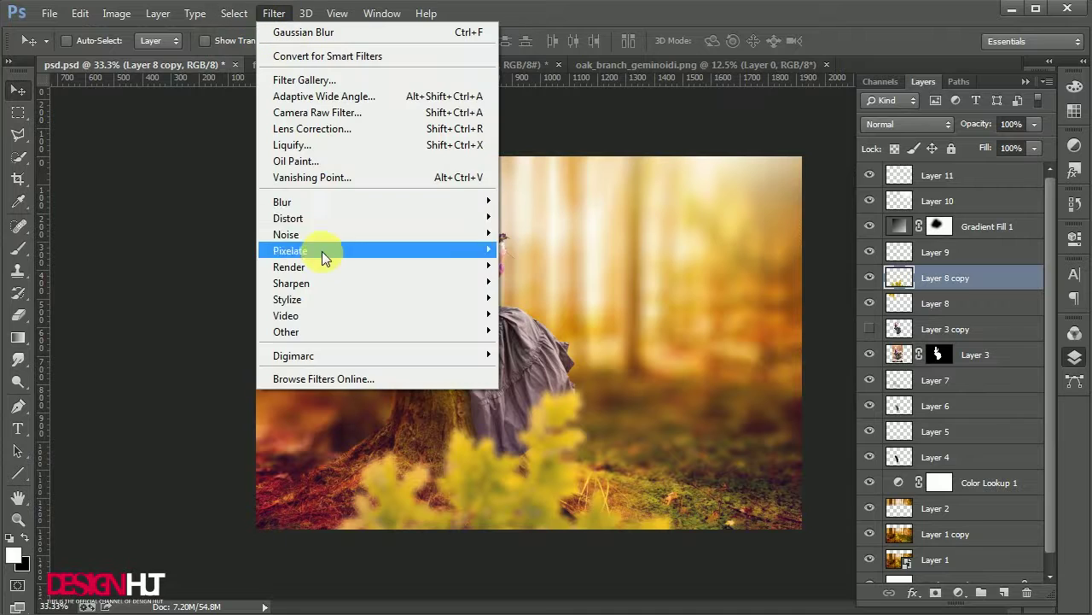
click(546, 322)
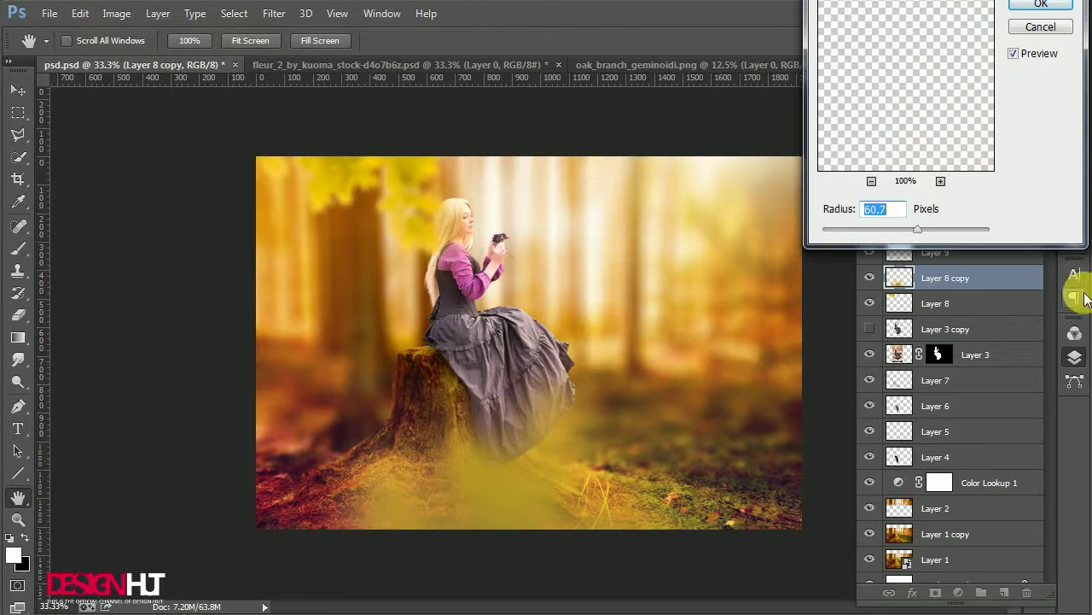
key(Return)
drag(793, 460, 606, 496)
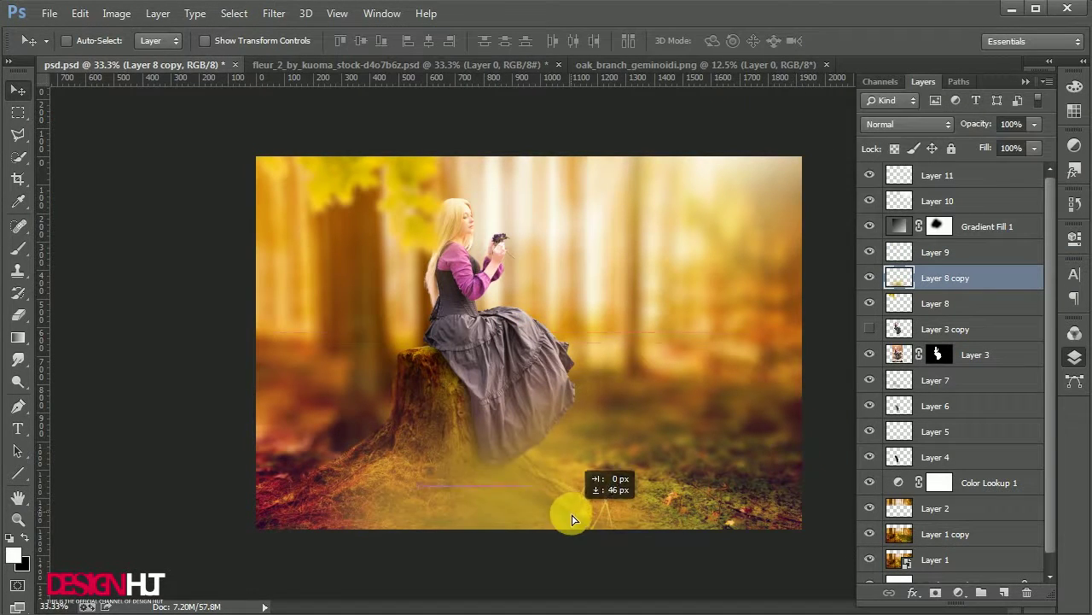
key(5)
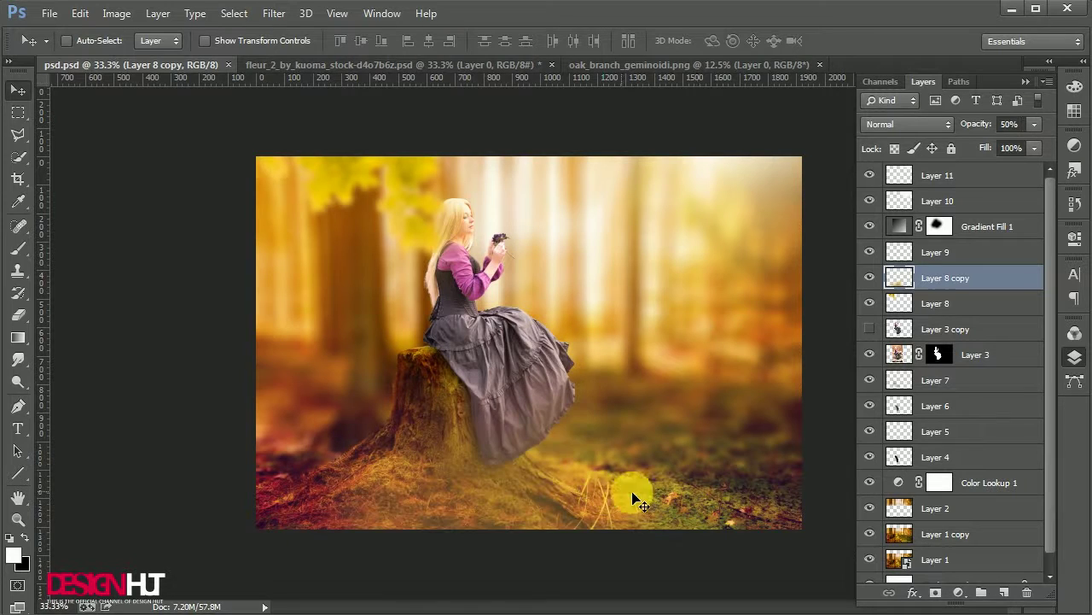
drag(416, 217, 775, 227)
Add another leaves copy in the top right, Gaussian-blurred at about 27.8 radius.
click(939, 226)
click(935, 299)
mouse_move(943, 226)
mouse_down()
mouse_move(951, 235)
mouse_move(951, 175)
mouse_up()
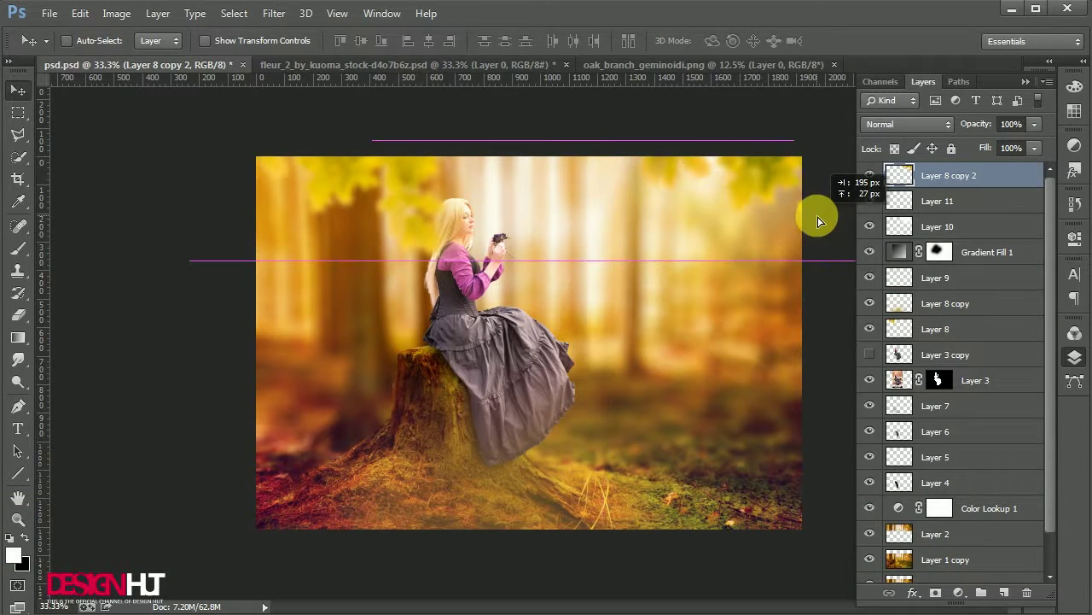
drag(755, 201, 816, 214)
click(274, 13)
mouse_move(283, 201)
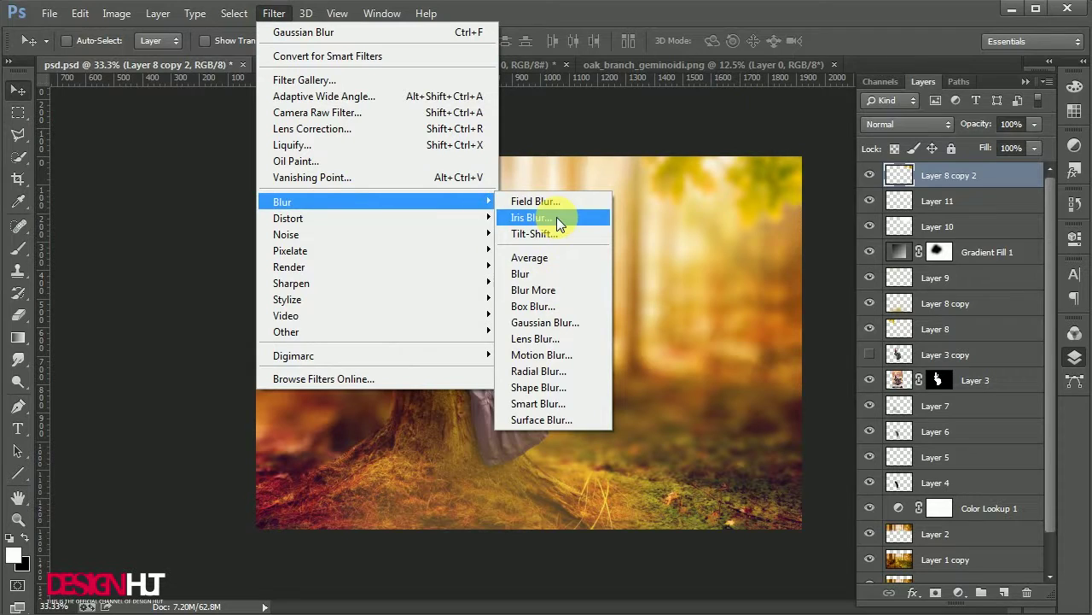
click(550, 325)
drag(892, 231, 902, 231)
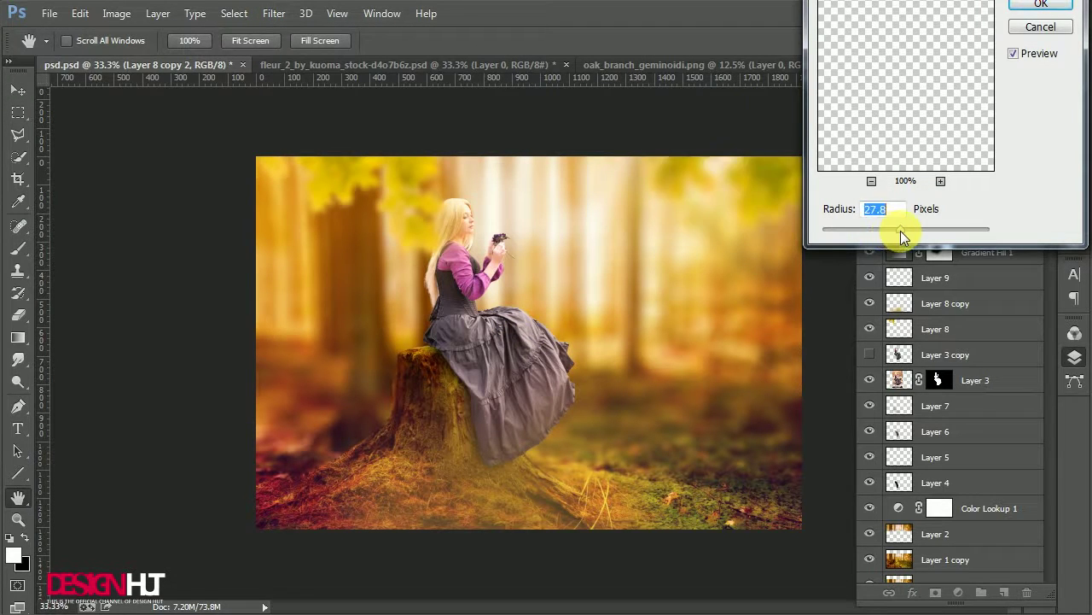
key(Return)
drag(756, 237, 786, 269)
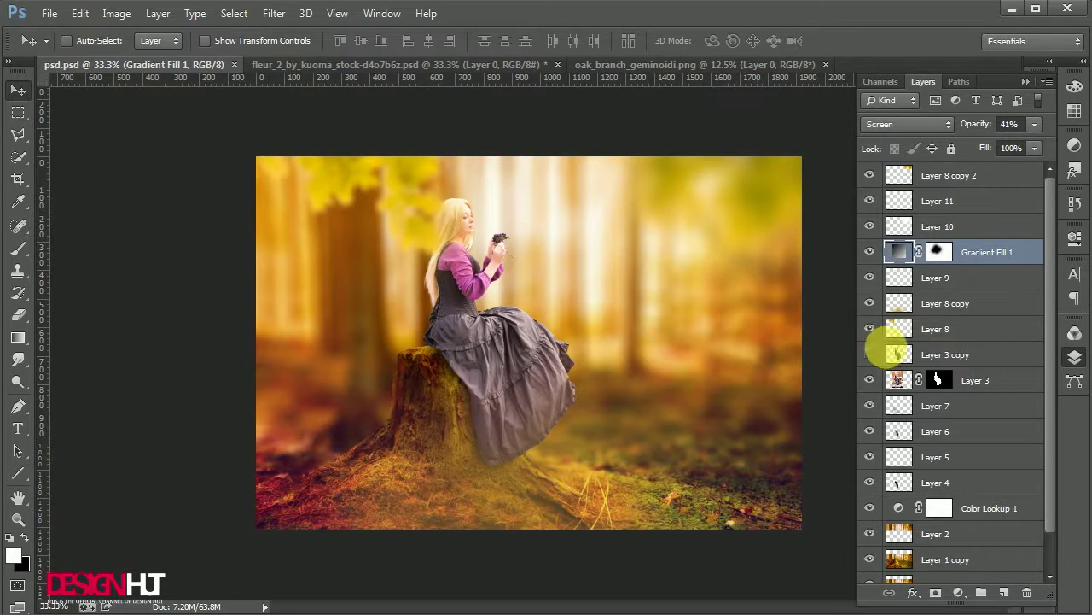
Enlarge Layer 8's yellow glow to about 122%, move it into place, and hide the rulers.
click(888, 331)
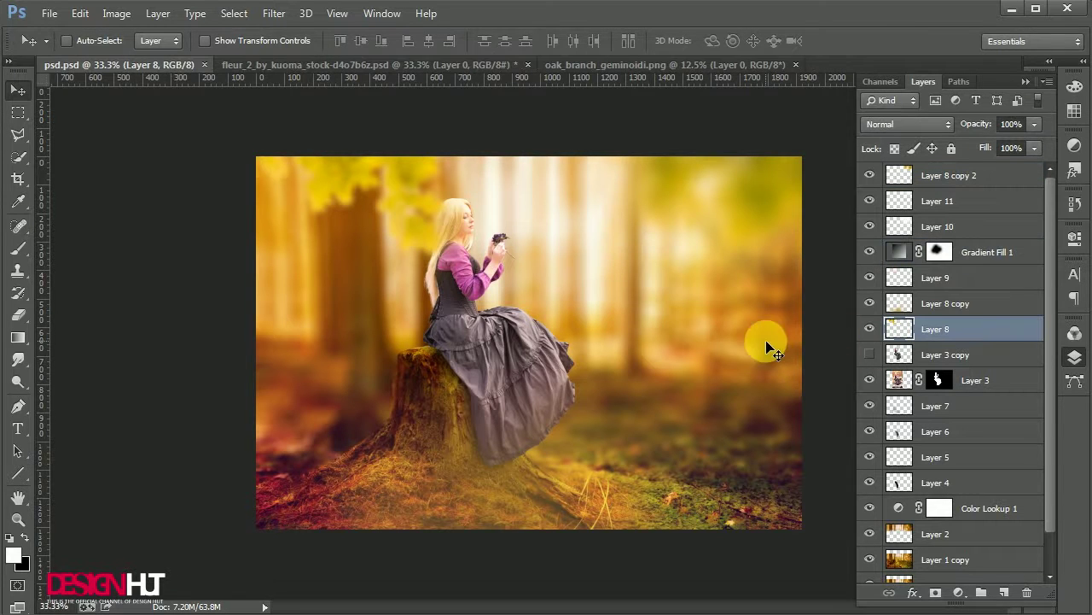
key(ctrl+t)
key(ctrl+minus)
drag(549, 101, 579, 81)
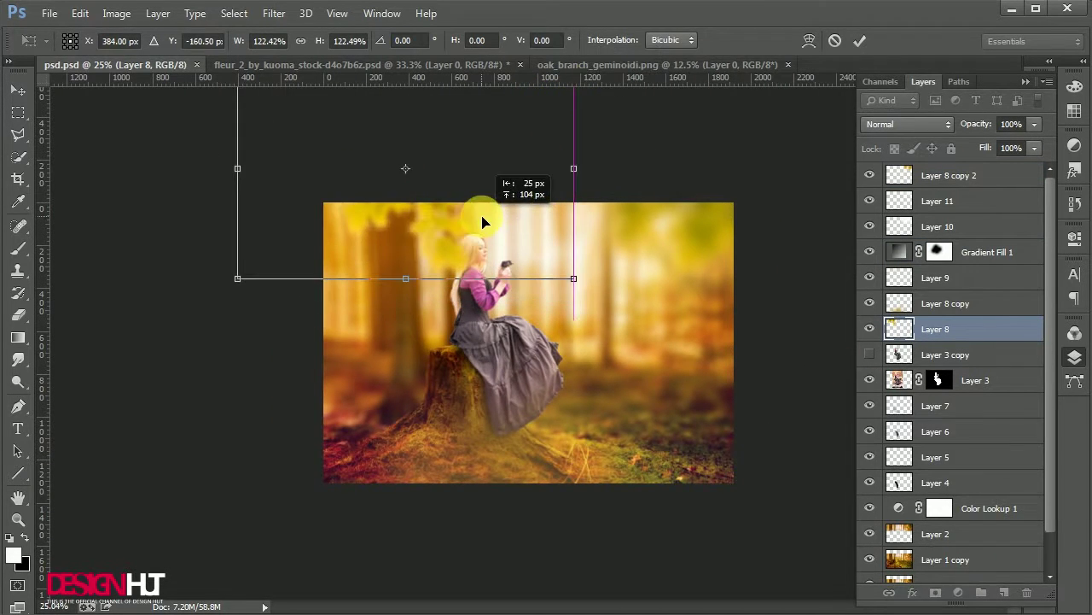
scroll(580, 182, up, 2)
drag(618, 135, 643, 122)
key(Return)
drag(504, 176, 439, 249)
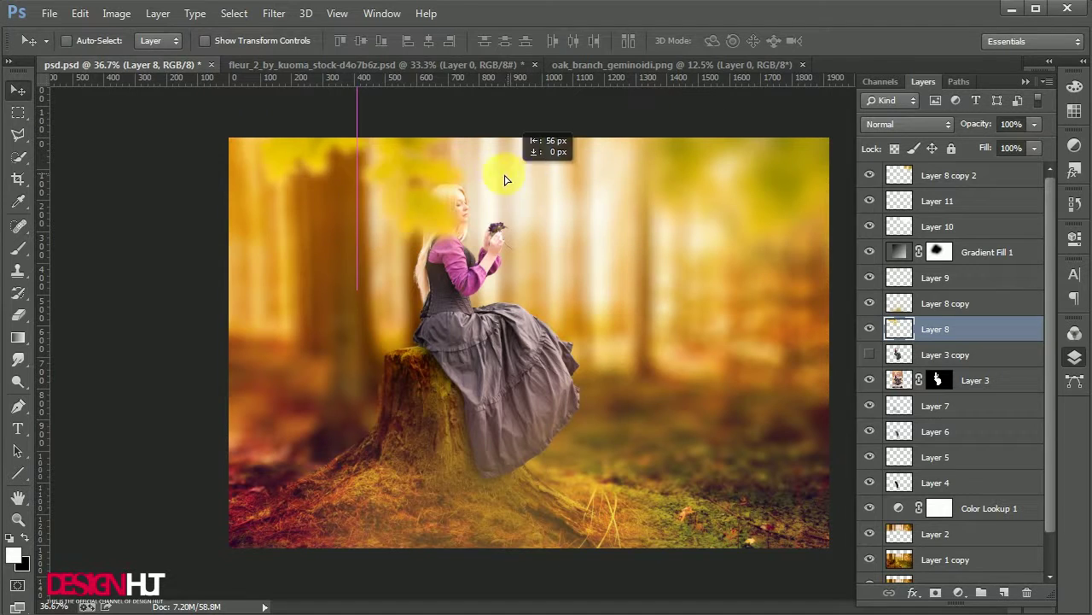
key(ctrl+r)
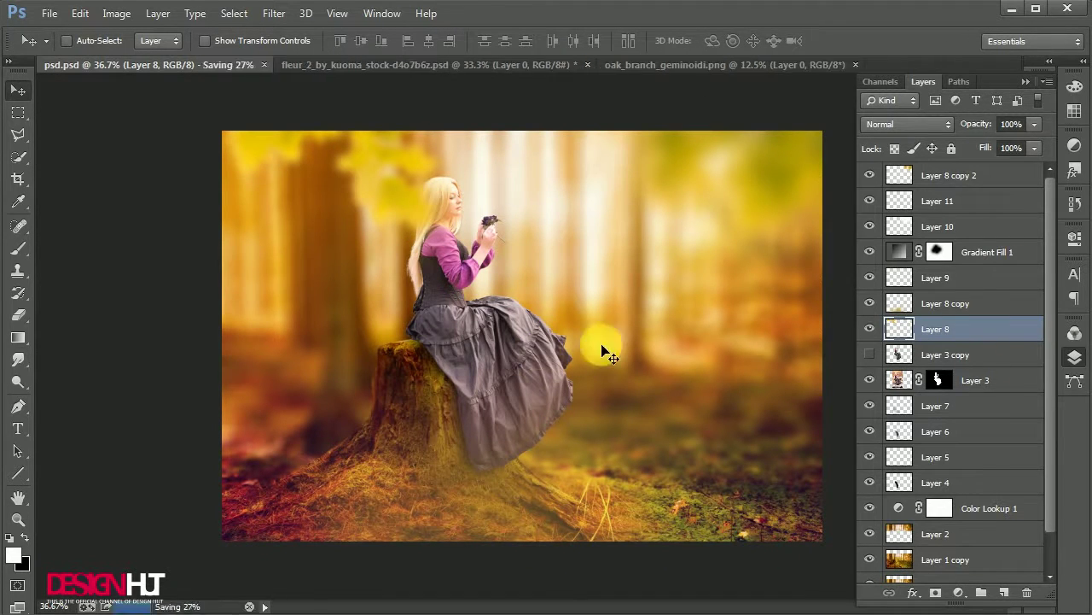
click(956, 177)
Add a Brightness/Contrast adjustment layer with contrast about 43.
click(958, 592)
click(996, 278)
mouse_move(927, 321)
mouse_down()
mouse_move(939, 320)
mouse_move(927, 322)
mouse_move(970, 363)
mouse_move(937, 323)
mouse_move(948, 356)
mouse_up()
click(1020, 225)
click(1075, 356)
Add a LateSunset.3DL Color Lookup layer blended in Screen at 20% opacity.
click(958, 592)
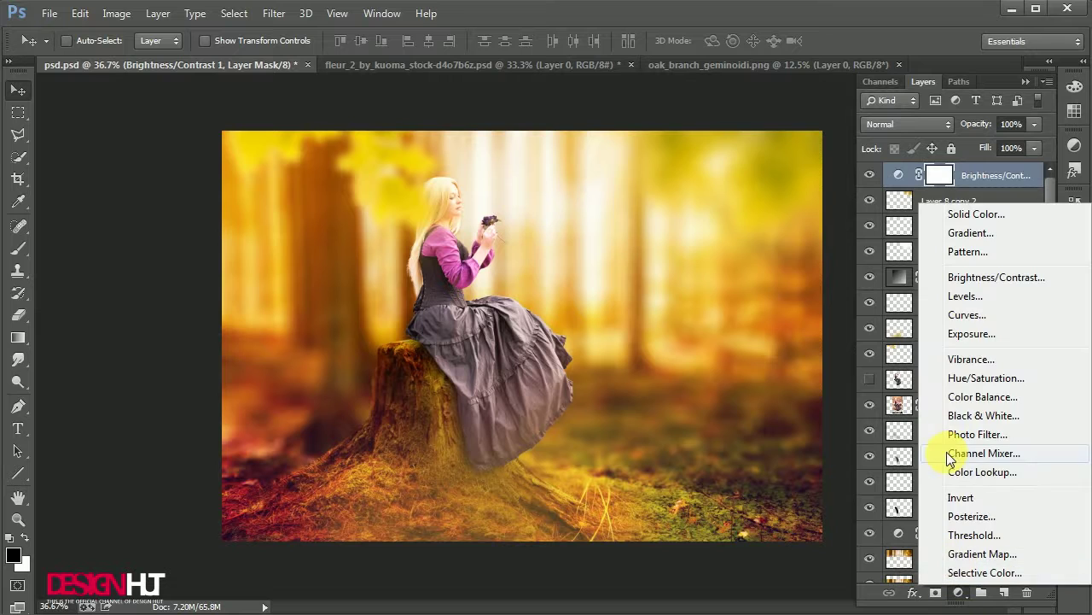
click(977, 475)
click(963, 279)
click(939, 598)
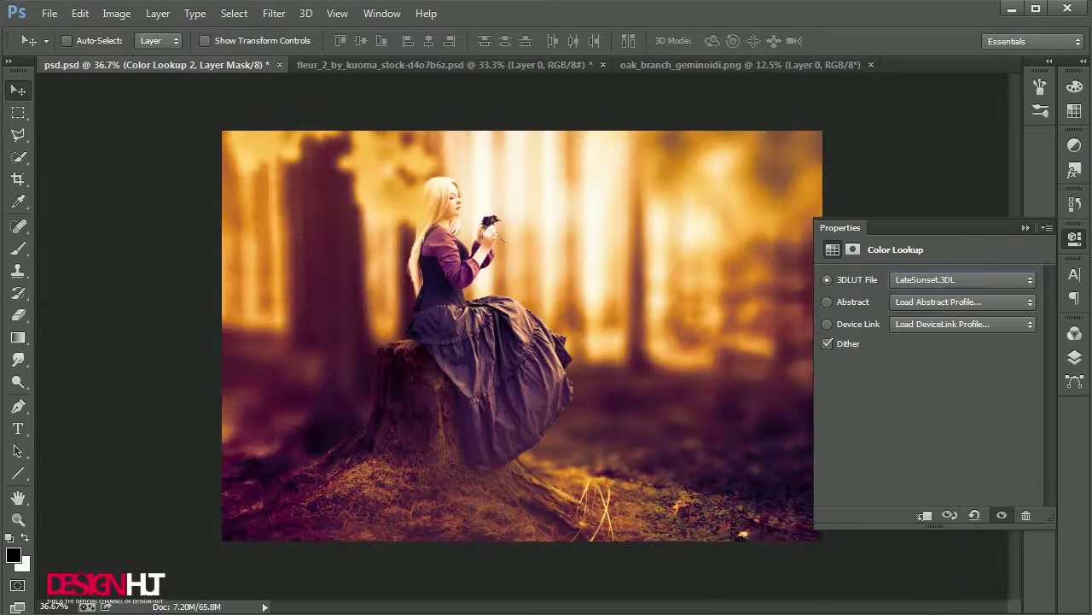
click(1075, 357)
click(908, 124)
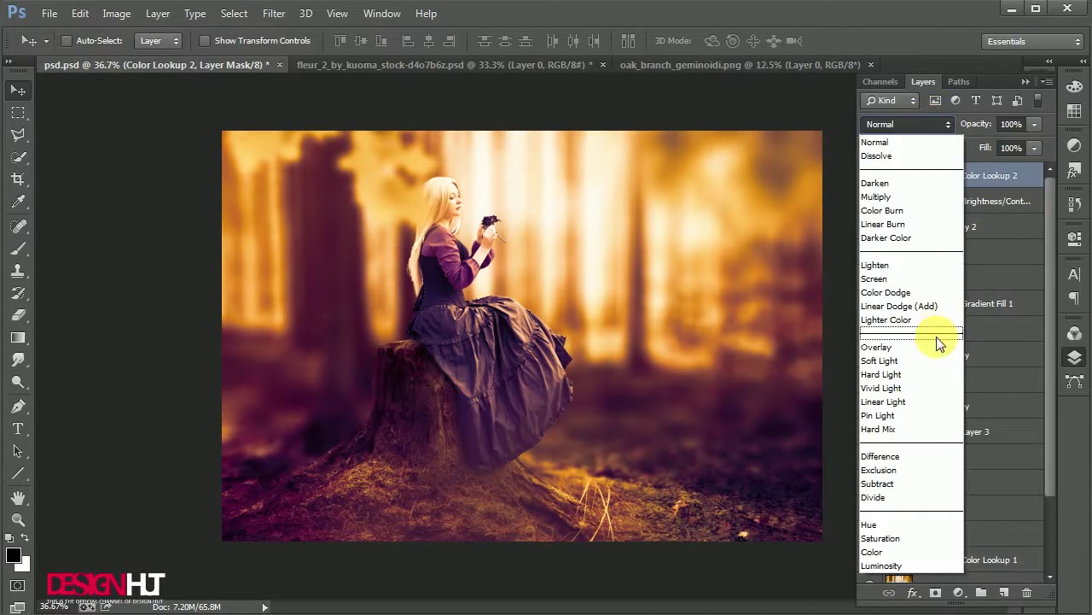
click(887, 282)
key(2)
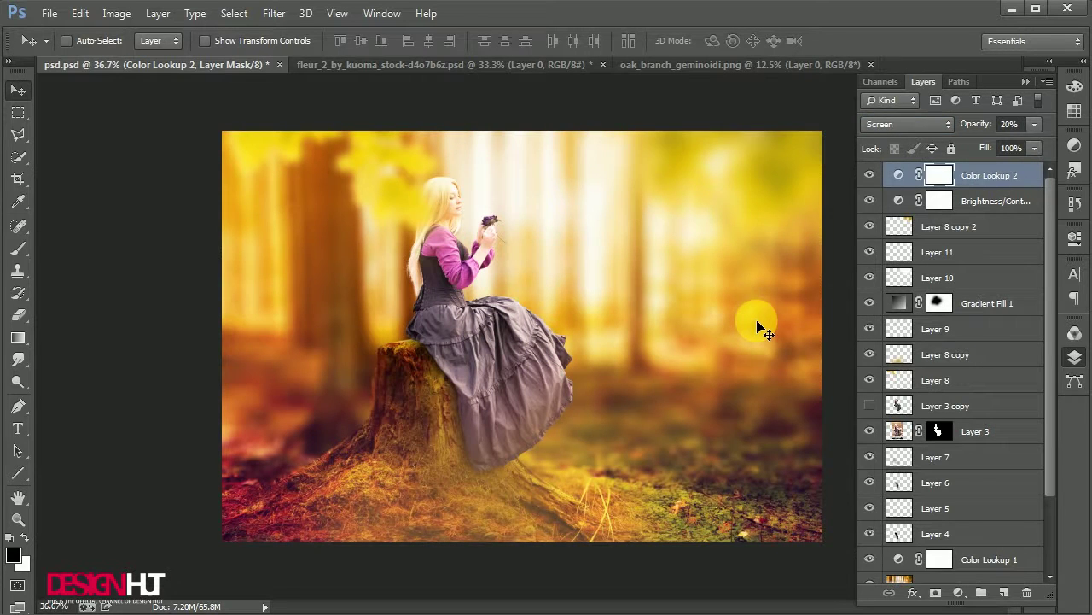
click(17, 134)
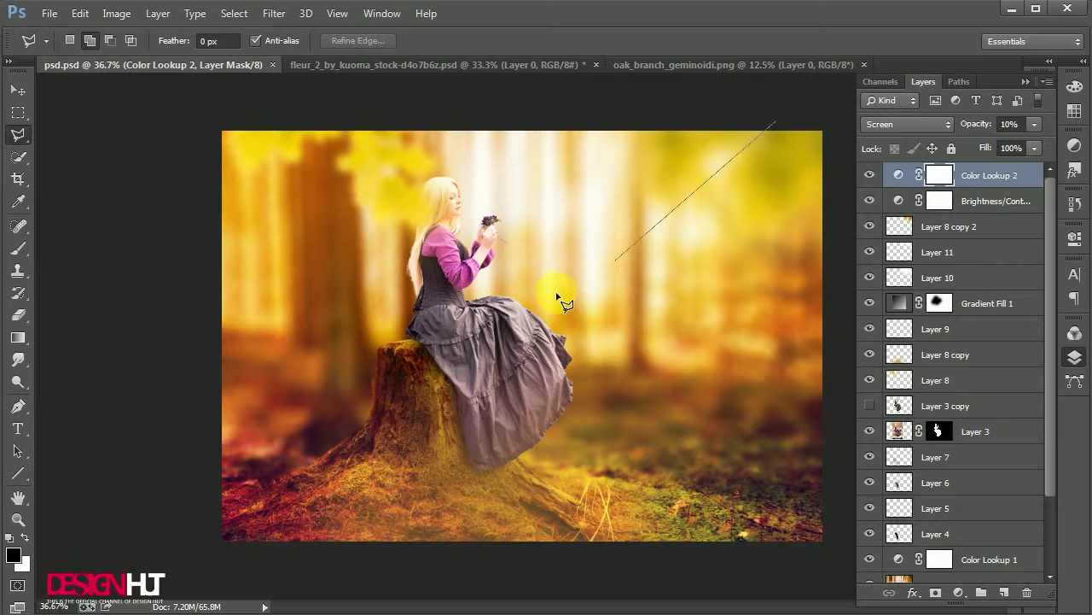
Fill a diagonal polygonal beam shape with white on a new layer.
click(461, 220)
click(551, 130)
click(606, 77)
click(778, 118)
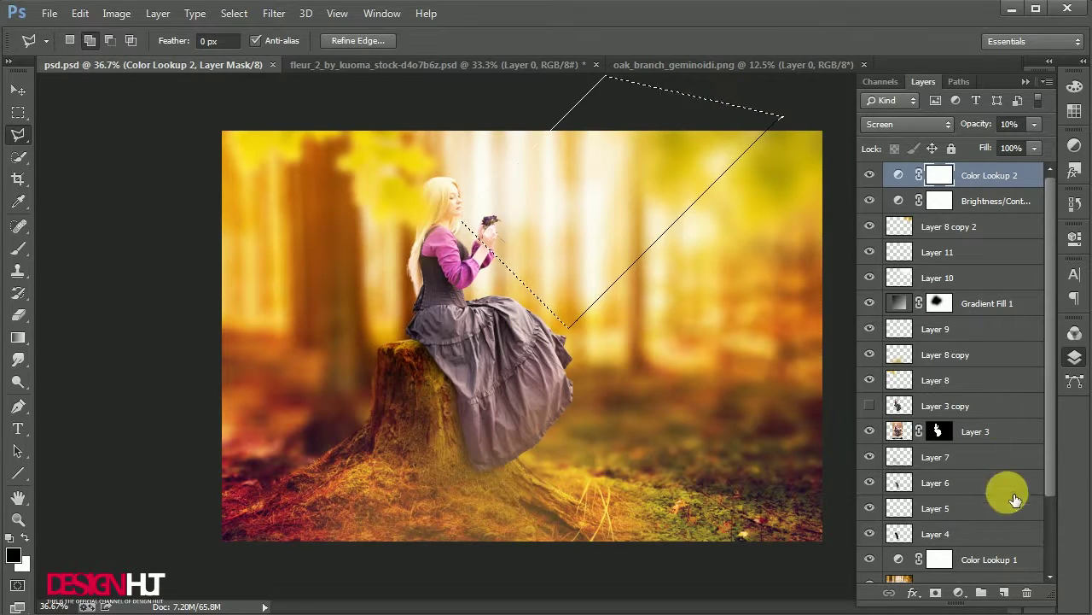
click(1005, 592)
key(x)
click(18, 88)
key(alt+BackSpace)
key(ctrl+d)
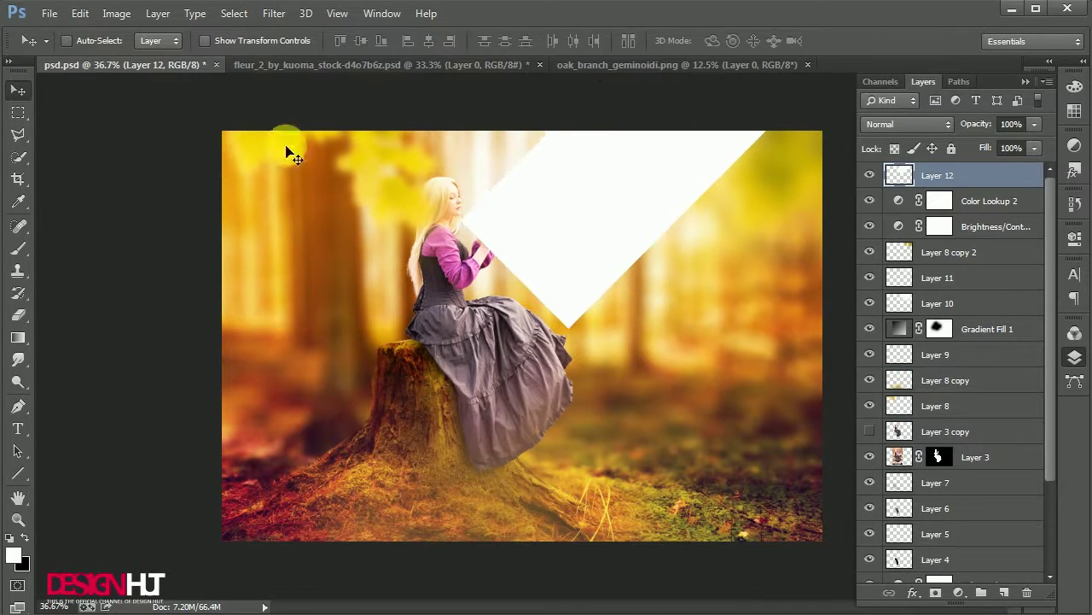
Motion-blur the beam at 43°, Gaussian-blur it, and position it toward the upper right.
click(274, 13)
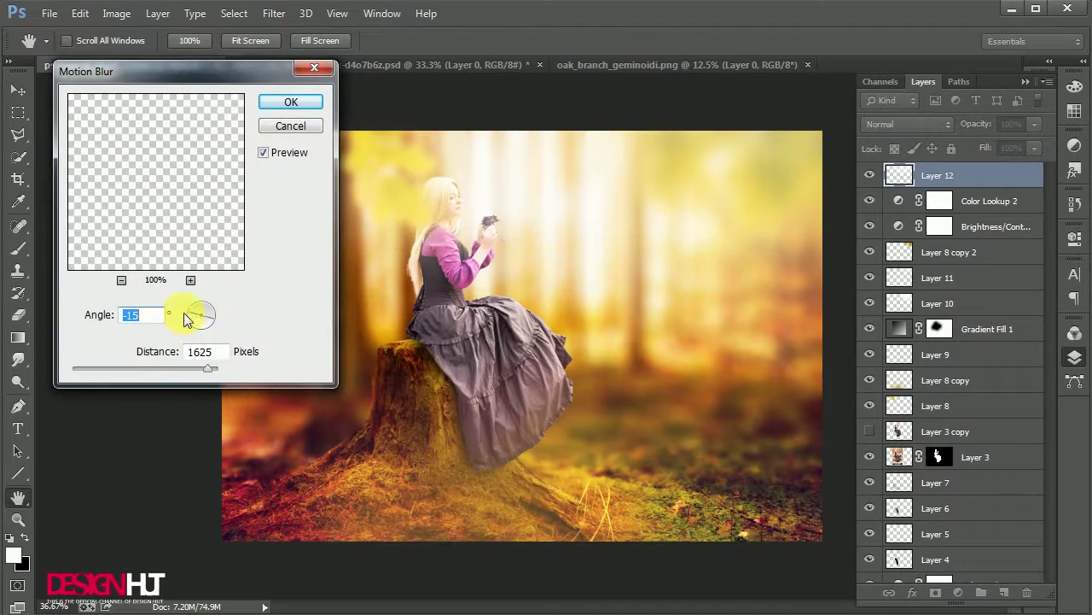
drag(191, 312, 193, 331)
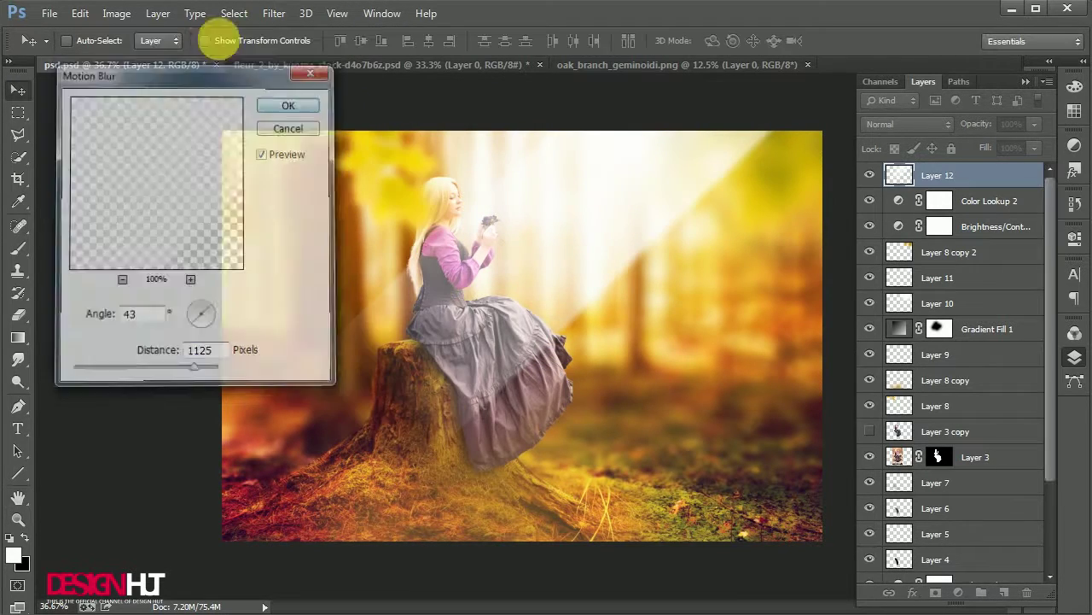
click(273, 14)
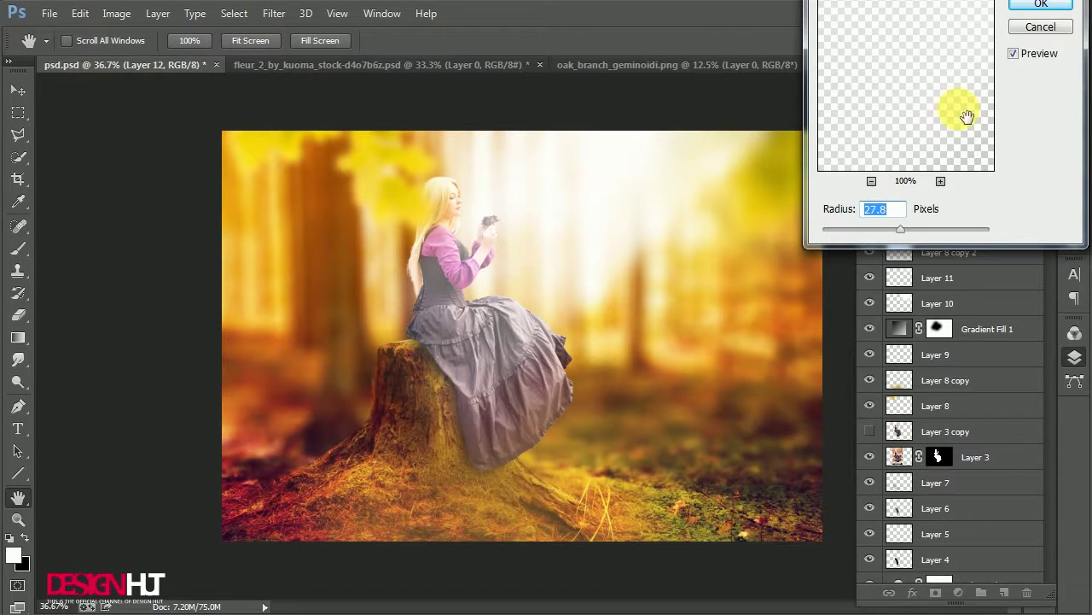
key(Return)
drag(695, 268, 722, 212)
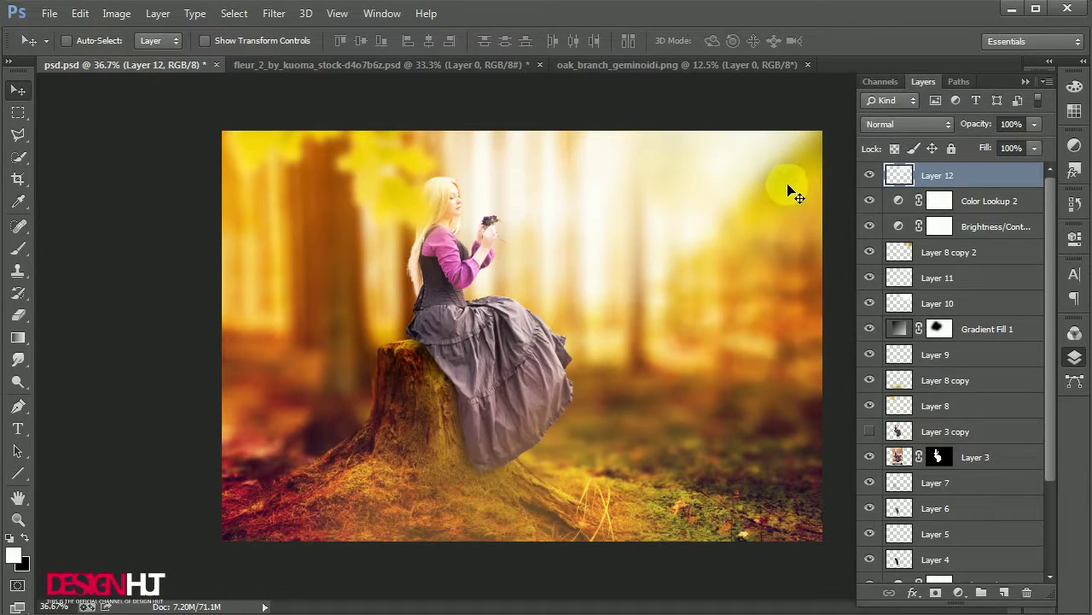
key(5)
drag(714, 224, 666, 208)
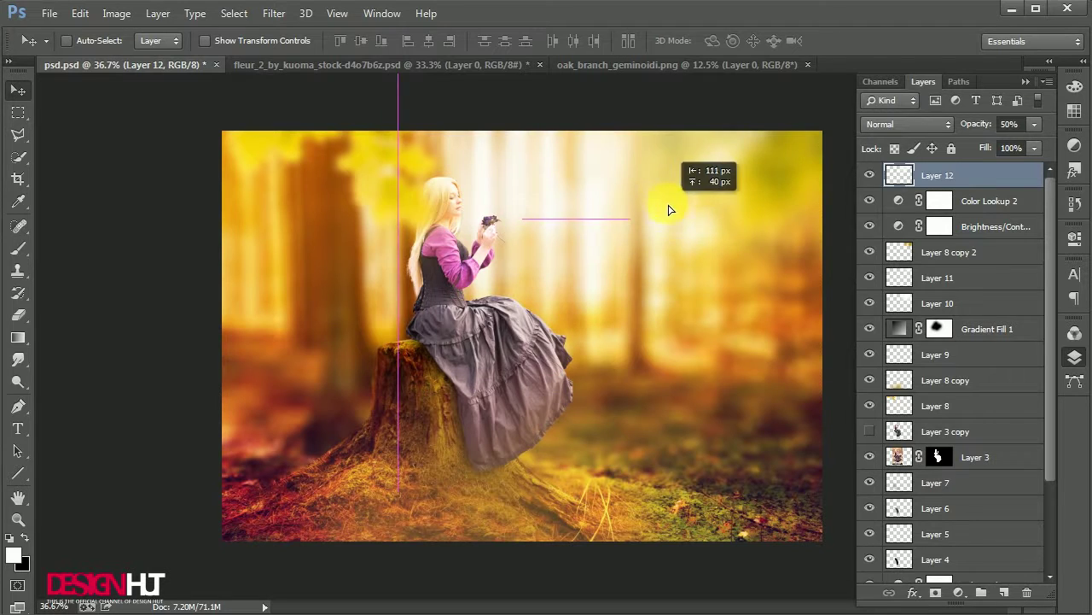
key(0)
mouse_move(689, 163)
mouse_down()
mouse_move(647, 285)
mouse_move(654, 220)
mouse_up()
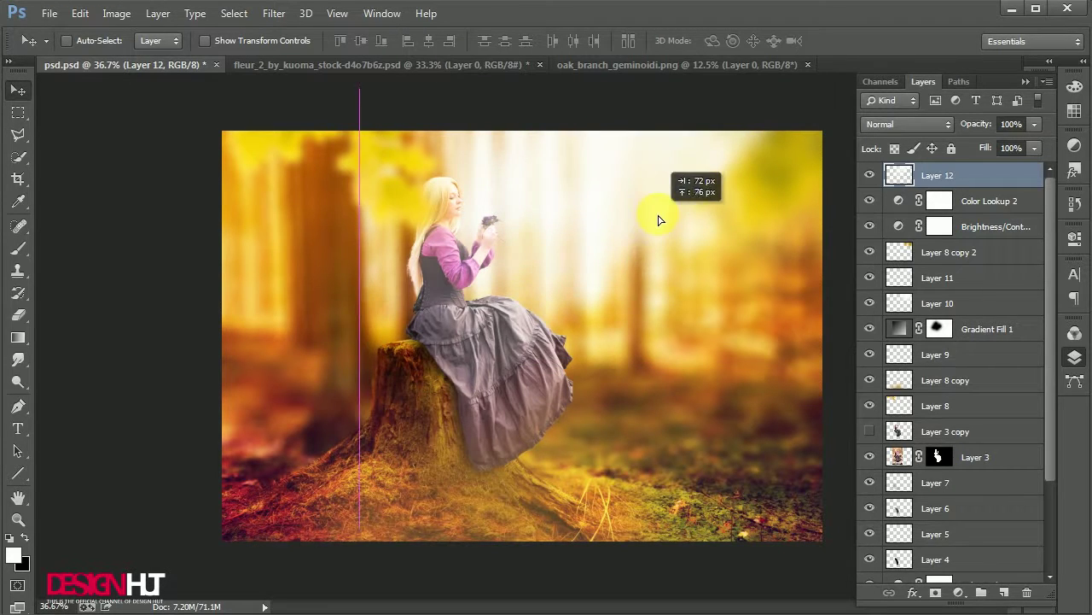
Skew and scale the light beam, move it into place, and keep Layer 12 on top.
key(ctrl+t)
drag(822, 410, 920, 418)
key(Return)
key(ctrl+t)
drag(410, 390, 341, 427)
key(Return)
drag(510, 323, 632, 258)
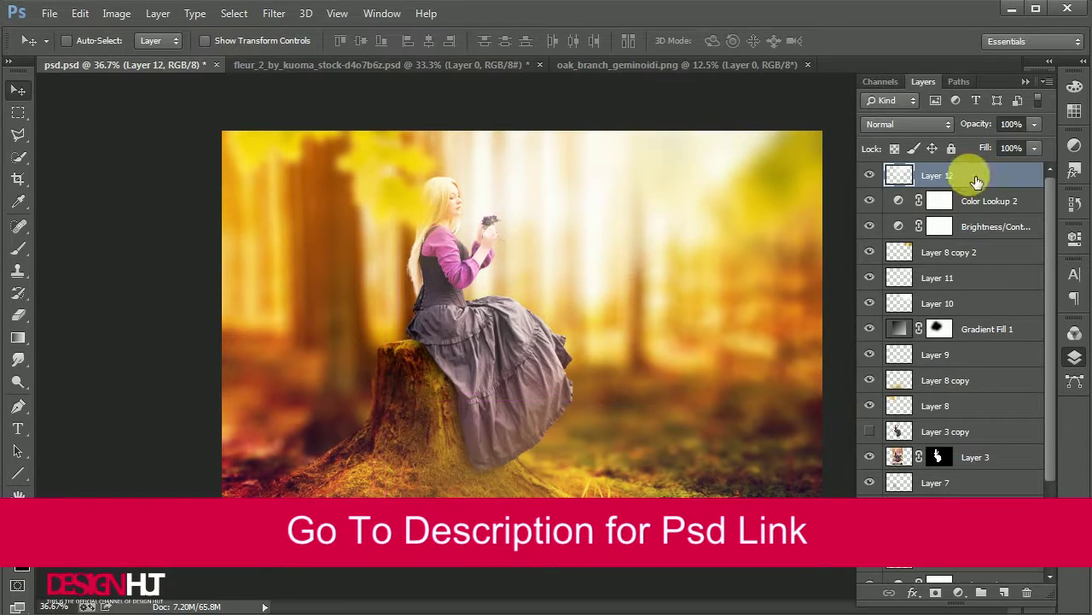
key(ctrl+bracketleft)
key(ctrl+bracketleft)
mouse_move(937, 226)
mouse_down()
mouse_move(977, 177)
mouse_move(965, 174)
mouse_up()
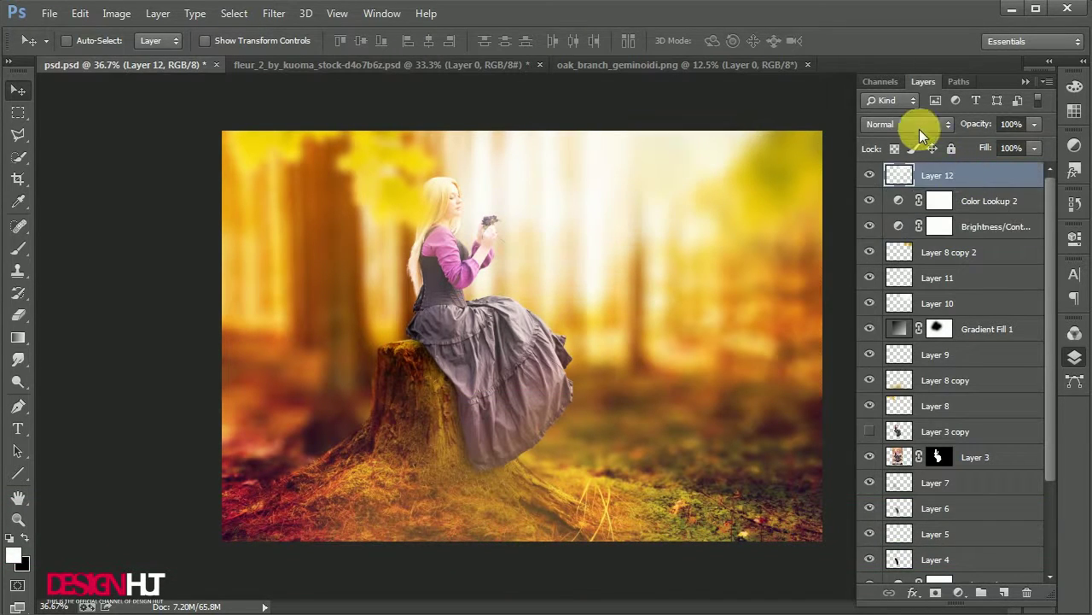
Set the Layer 12 beam to Soft Light, duplicate it, and select both beam layers.
click(906, 124)
click(896, 340)
key(ctrl+j)
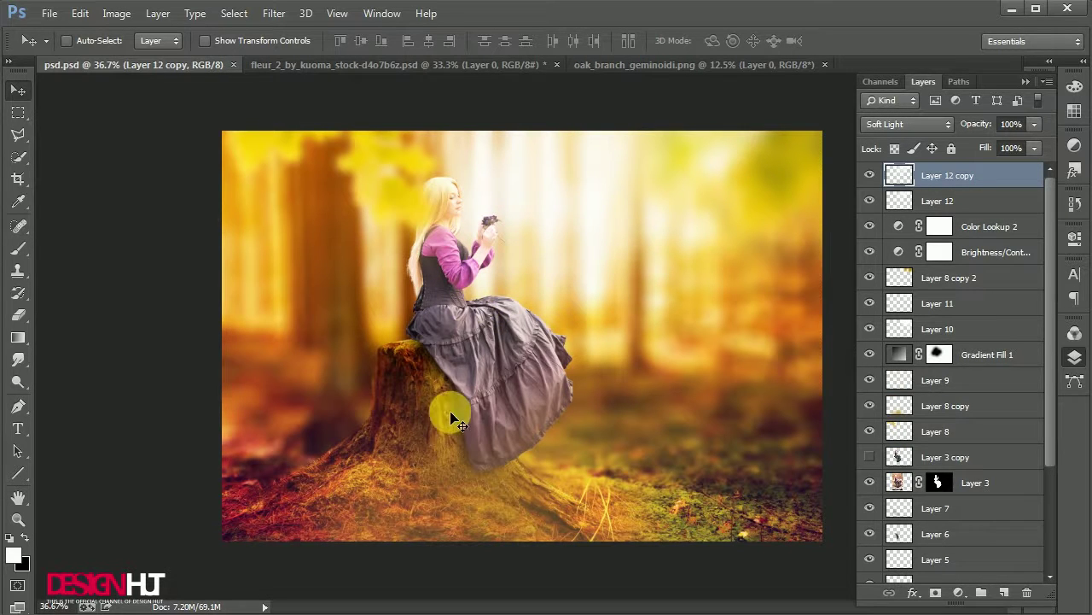
scroll(492, 198, up, 3)
scroll(495, 227, up, 3)
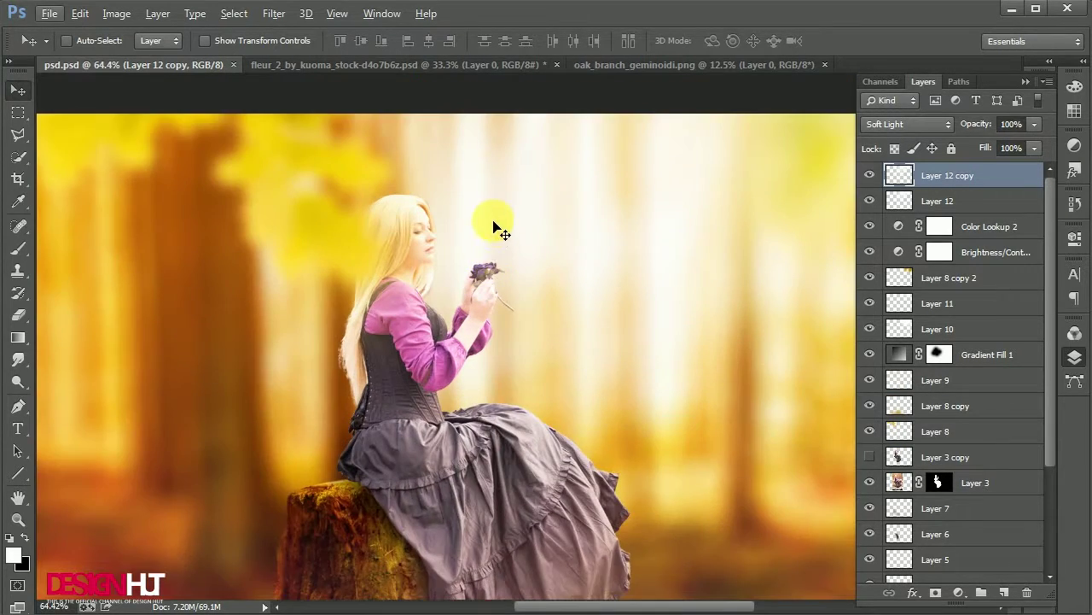
scroll(495, 227, up, 2)
shift+click(947, 198)
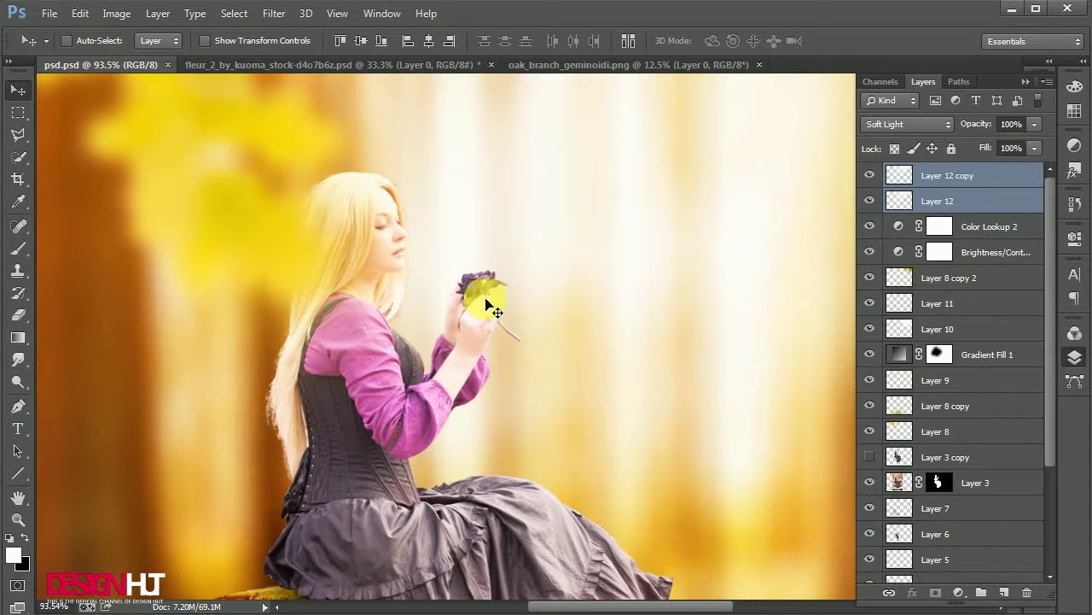
Darken the flower with black paint on a new Overlay Layer 13 at 50% opacity.
key(b)
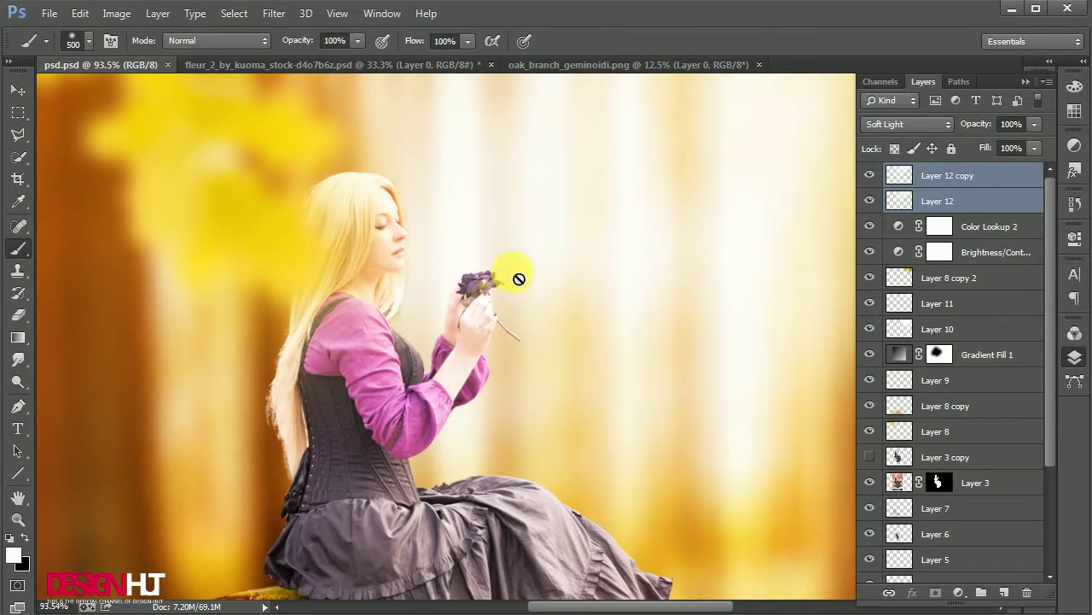
key(ctrl+shift+alt+n)
click(906, 124)
click(890, 344)
click(25, 538)
click(482, 291)
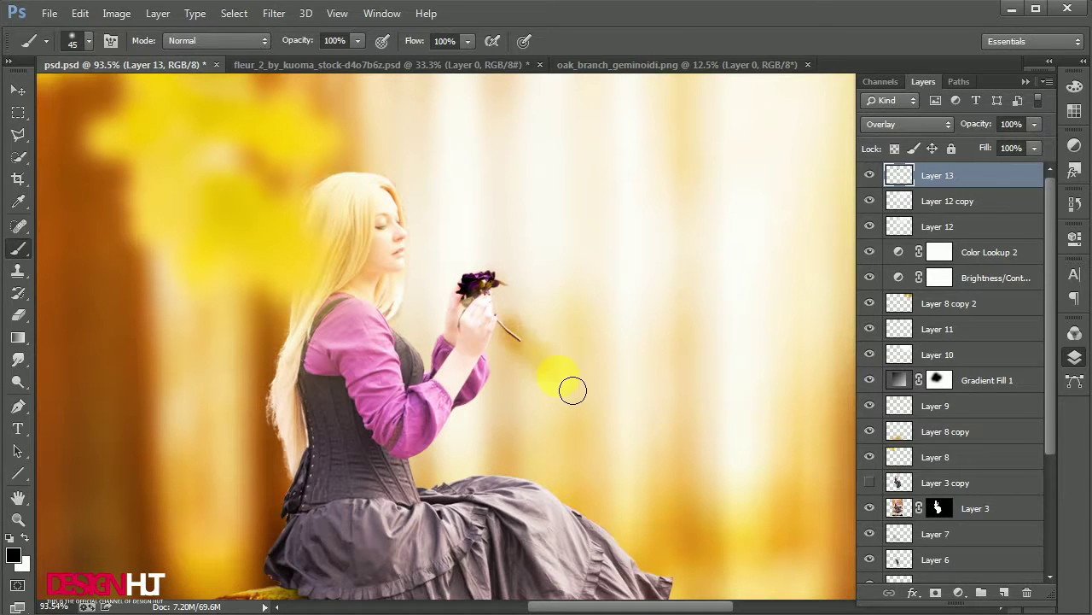
key(ctrl+minus)
key(ctrl+minus)
scroll(500, 325, down, 3)
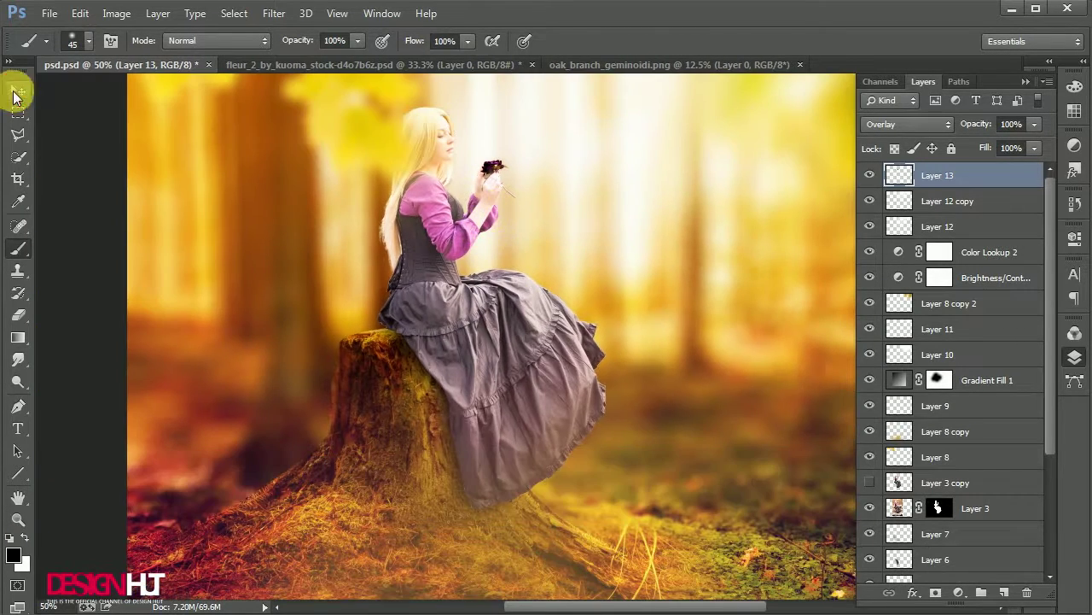
click(18, 89)
key(5)
key(ctrl+minus)
key(ctrl+plus)
key(ctrl+minus)
Bring the lens-flare image from the source folder into the composition.
click(256, 606)
drag(663, 119, 861, 61)
drag(245, 54, 546, 298)
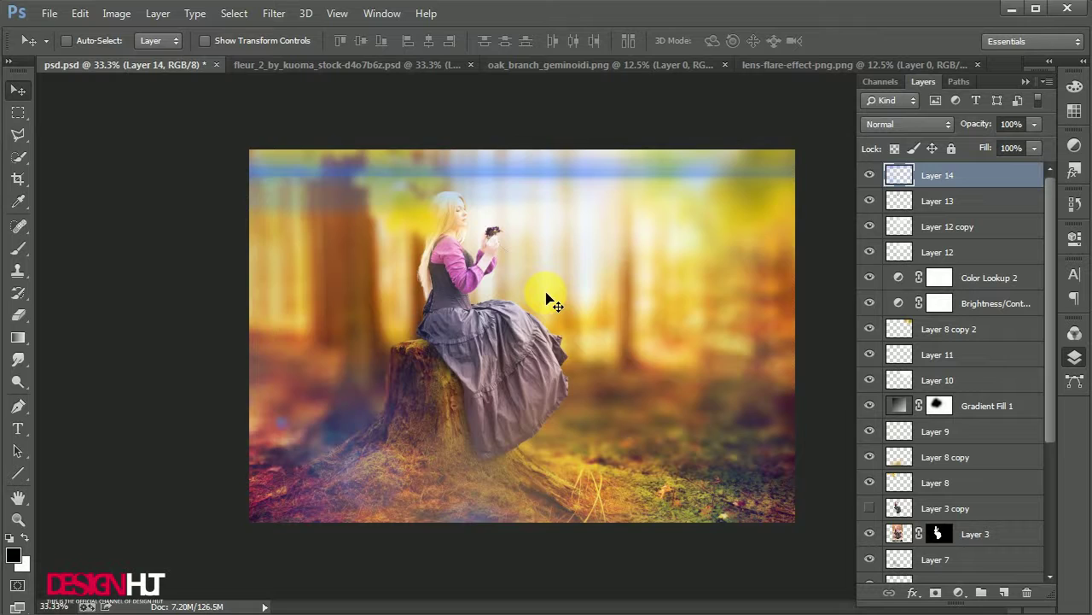
key(ctrl+t)
key(ctrl+0)
Shrink the lens flare around its centre and flip it horizontally.
right_click(445, 326)
mouse_move(620, 246)
mouse_down()
mouse_move(473, 329)
mouse_move(689, 211)
mouse_up()
click(569, 608)
key(Return)
Enlarge the lens flare to about 155%.
key(ctrl+0)
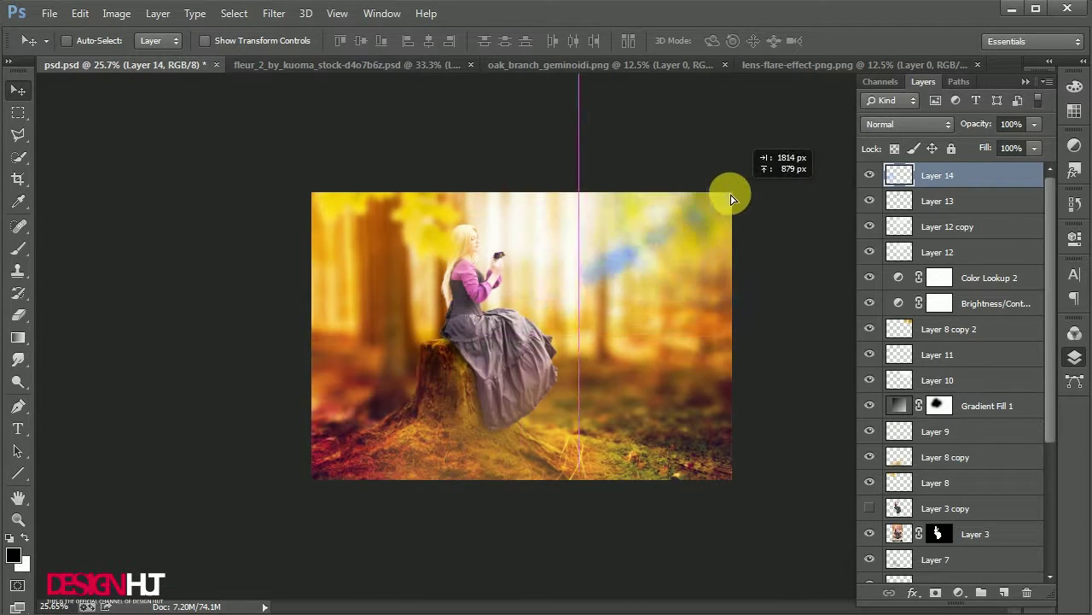
key(ctrl+t)
mouse_move(526, 325)
mouse_down()
mouse_move(394, 439)
mouse_move(829, 444)
mouse_move(663, 302)
mouse_move(800, 398)
mouse_up()
key(Return)
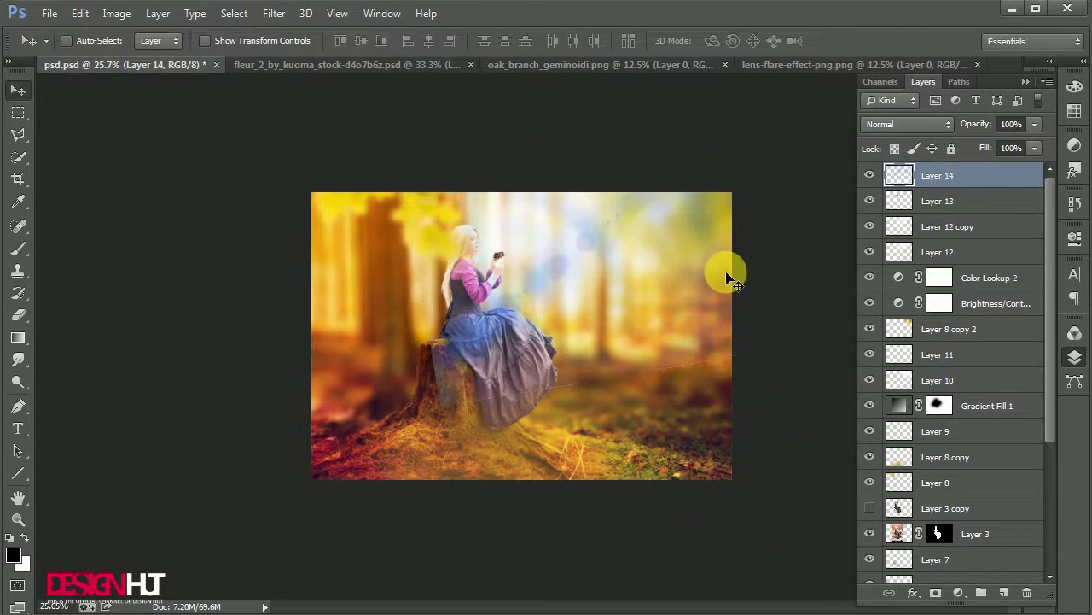
Set a golden yellow foreground colour and change Layer 14's blend mode.
click(12, 556)
click(360, 241)
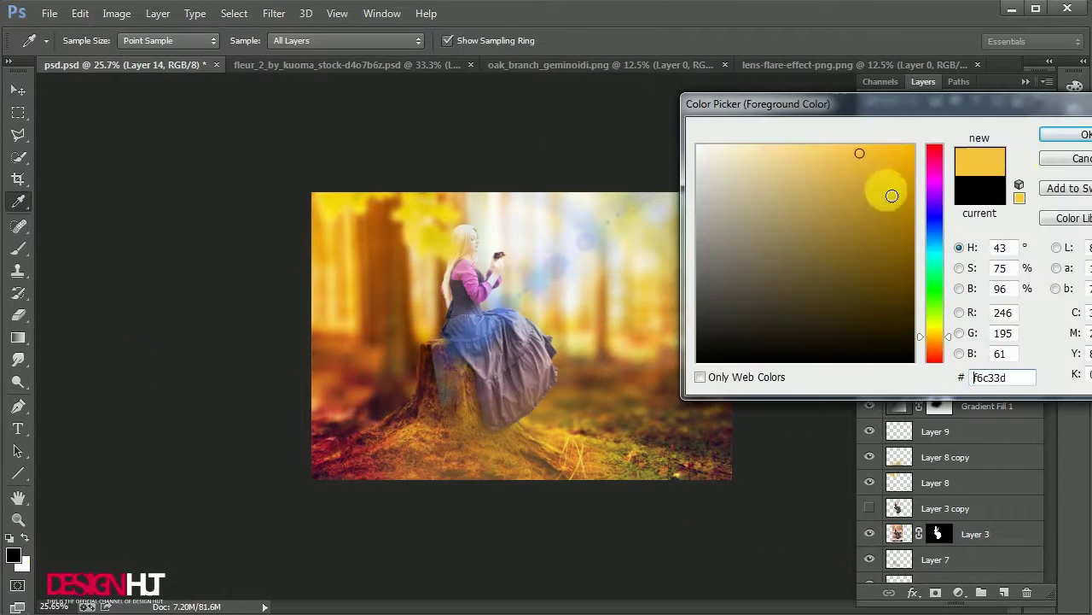
click(1069, 135)
click(907, 123)
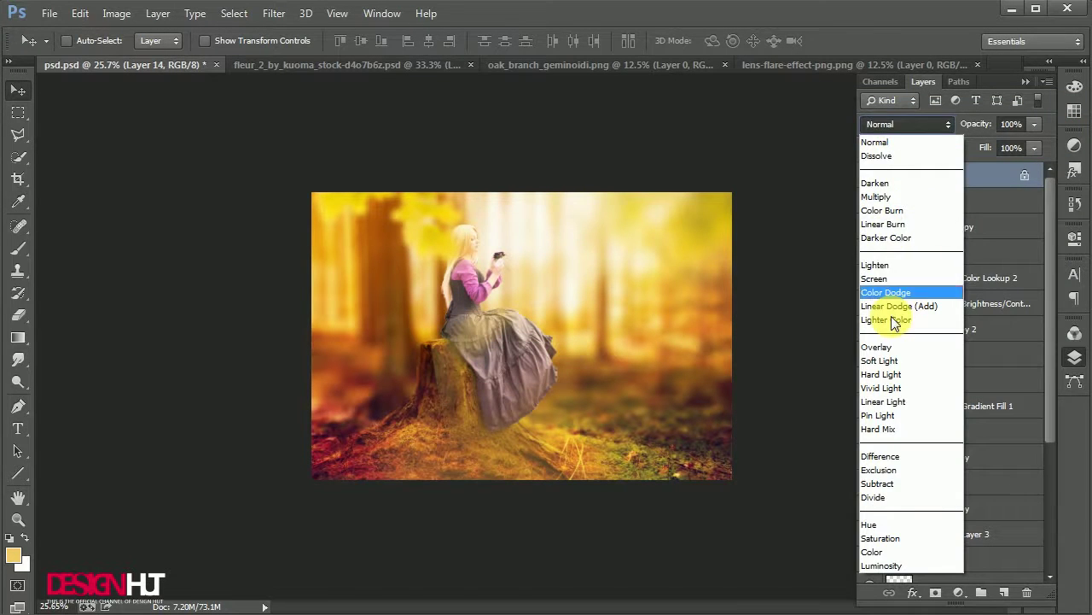
click(905, 357)
Add a pale olive-yellow Color Overlay effect to the lens flare.
click(913, 591)
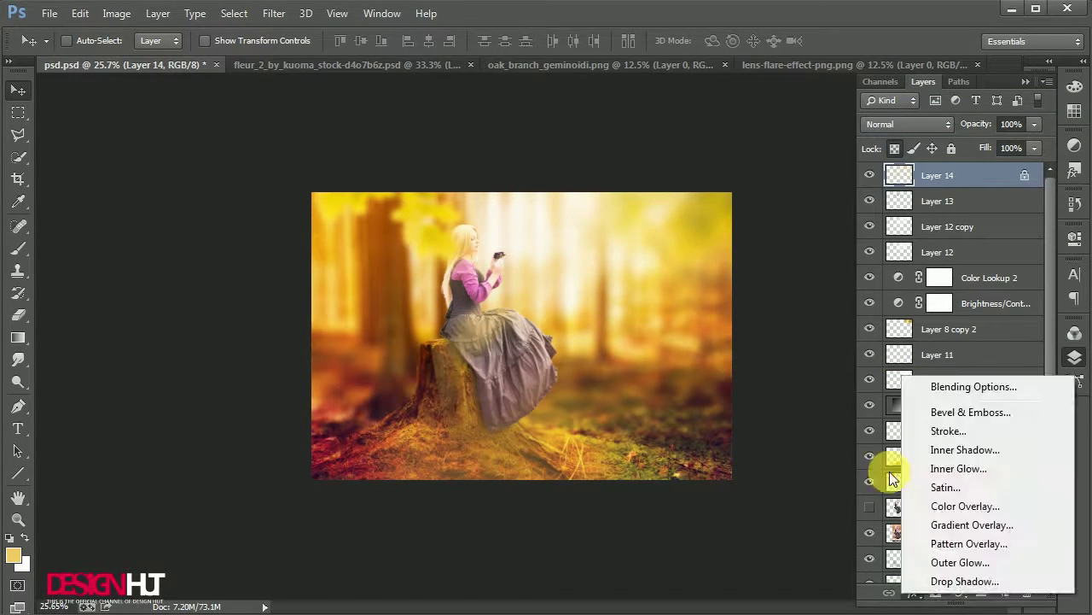
click(939, 503)
click(656, 458)
mouse_move(714, 151)
mouse_down()
mouse_move(775, 193)
mouse_move(773, 176)
mouse_up()
click(1069, 135)
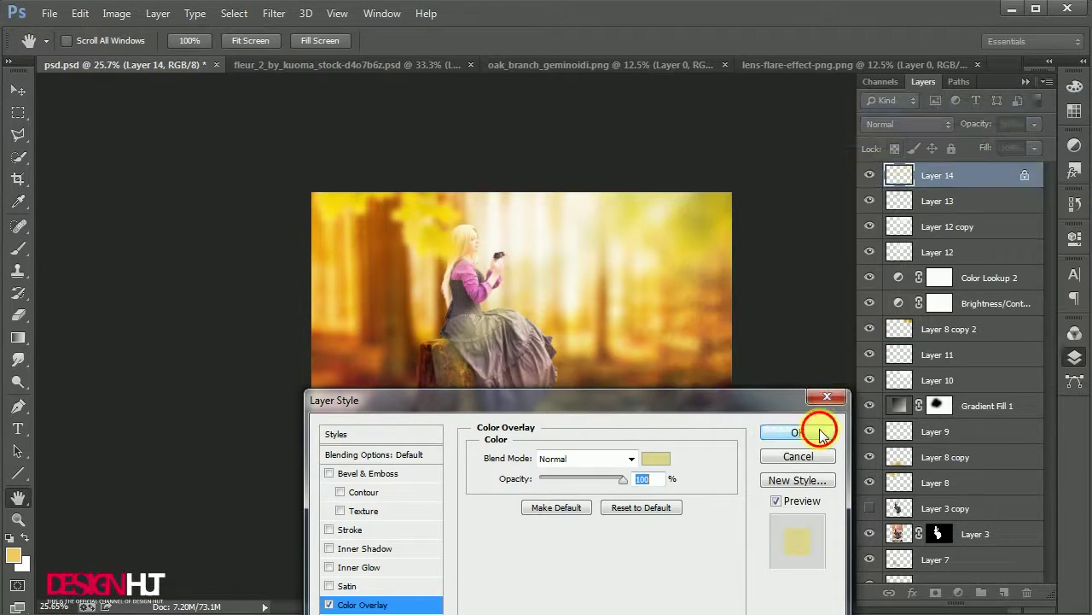
click(797, 432)
Erase the Color Overlay around the stump base on Layer 14 with the Eraser.
click(18, 314)
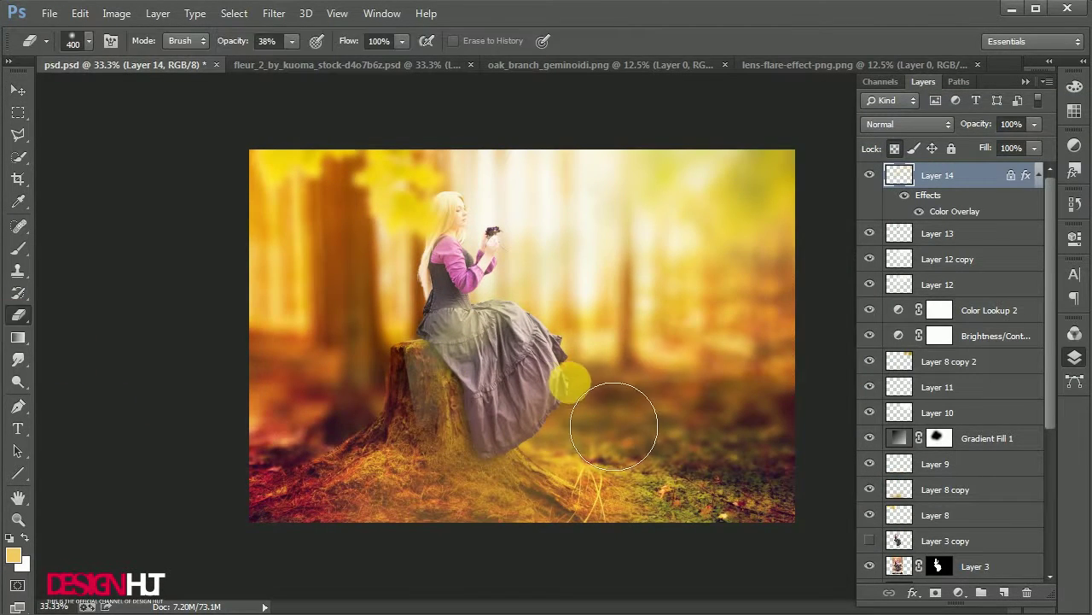
click(930, 150)
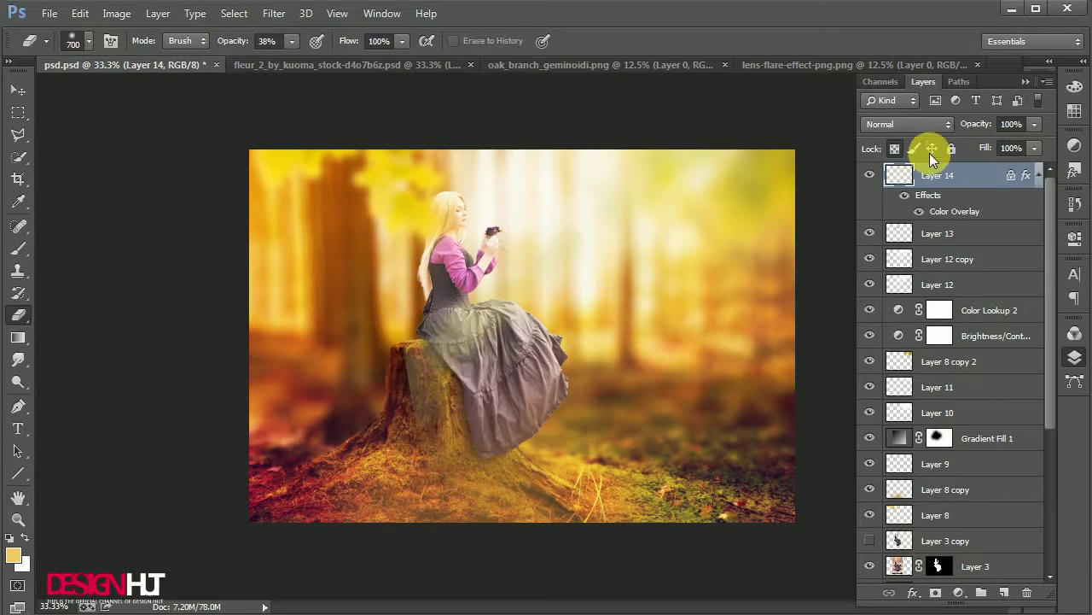
mouse_move(502, 473)
mouse_down()
mouse_move(561, 450)
mouse_move(588, 471)
mouse_move(516, 458)
mouse_up()
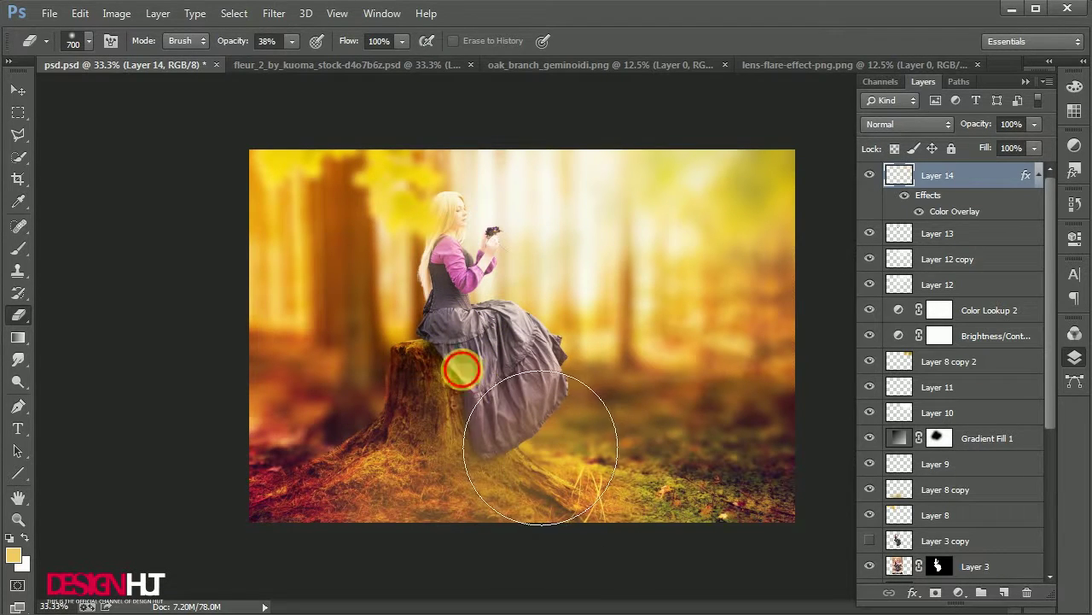
click(18, 89)
scroll(504, 322, down, 1)
Add an empty layer above Layer 14 and set a 900-pixel brush.
scroll(504, 322, down, 1)
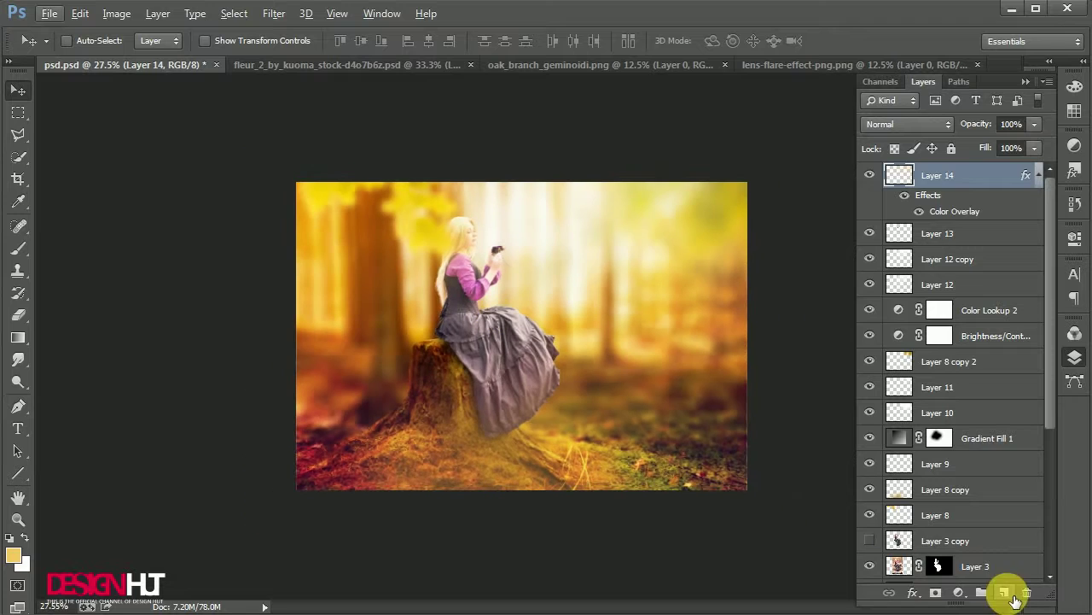
click(1004, 592)
click(18, 248)
key(bracketright)
key(bracketright)
key(bracketright)
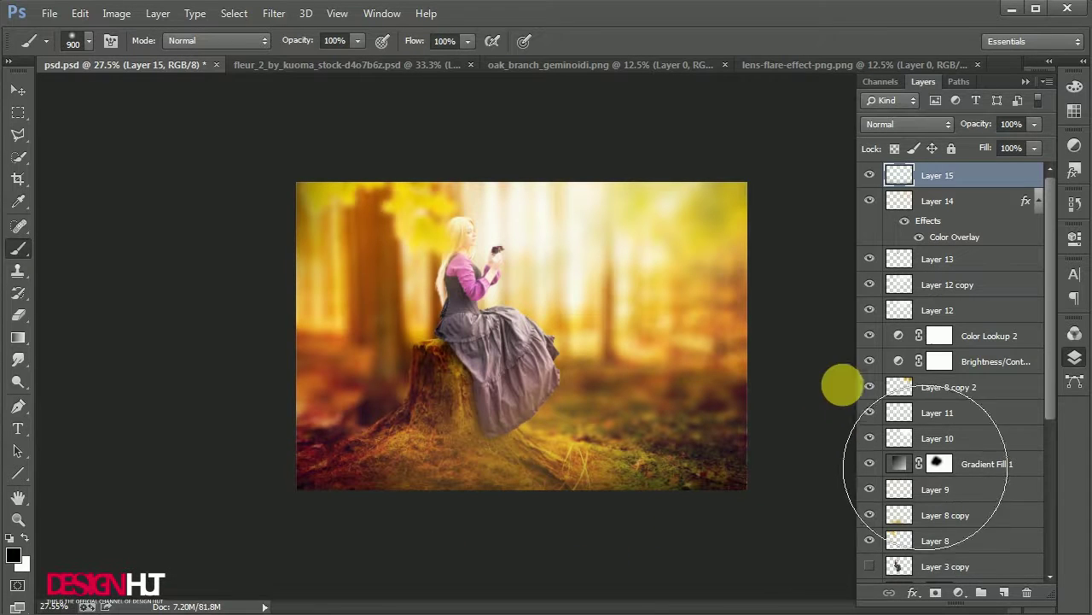
Select Layer 14 and briefly hide an adjustment and the Layer 8 copy 2 glow to compare.
click(18, 89)
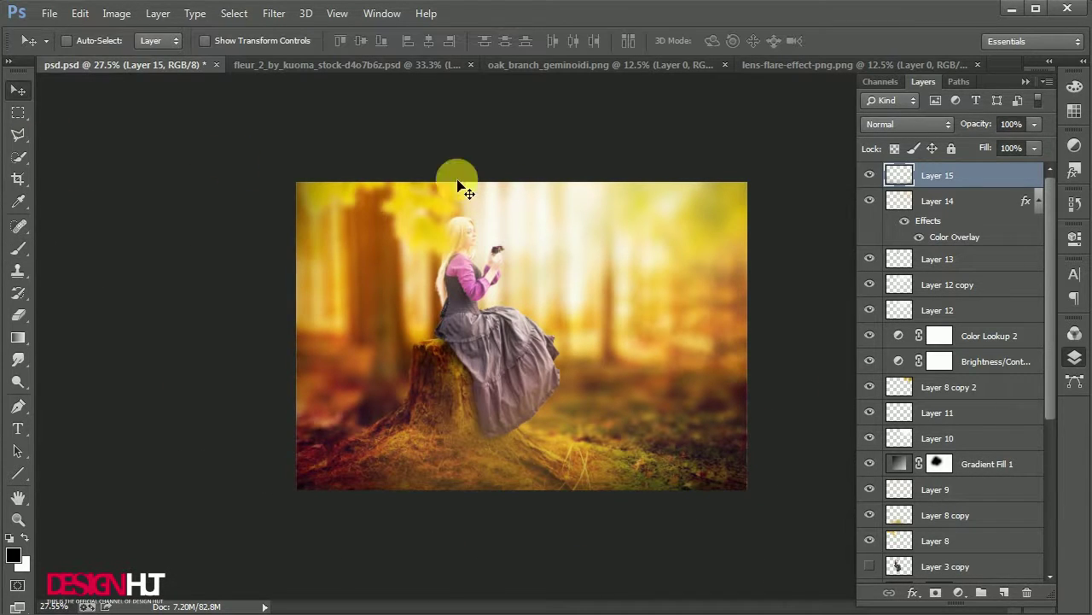
alt+scroll(457, 186, up, 2)
click(883, 201)
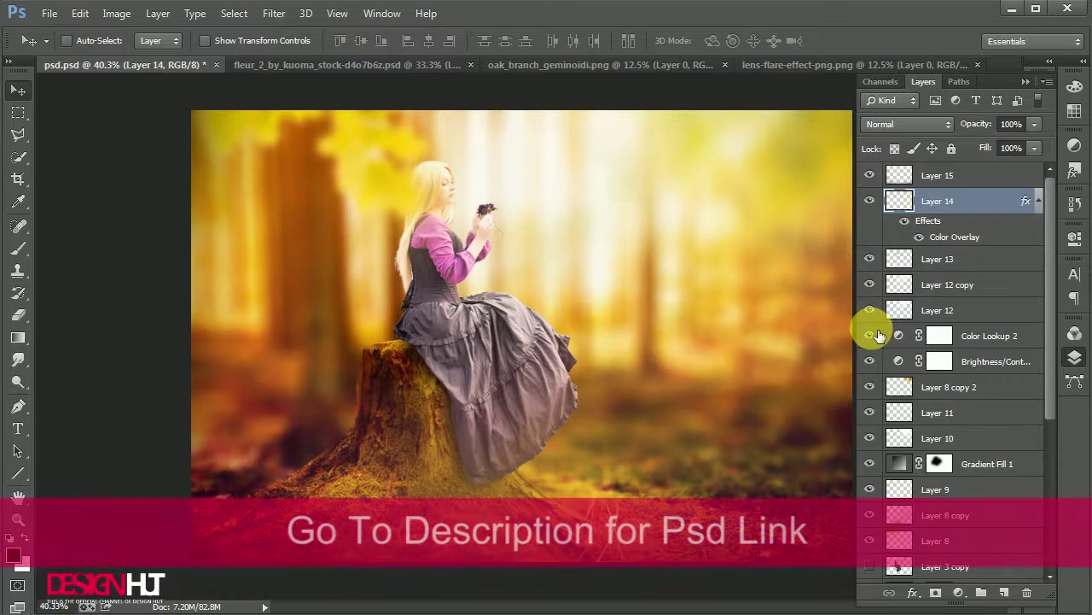
click(869, 361)
click(868, 387)
scroll(879, 410, down, 3)
Add an Overlay-blended layer above Layer 3 and set a 300-pixel brush.
click(939, 515)
click(1025, 592)
click(18, 248)
click(907, 124)
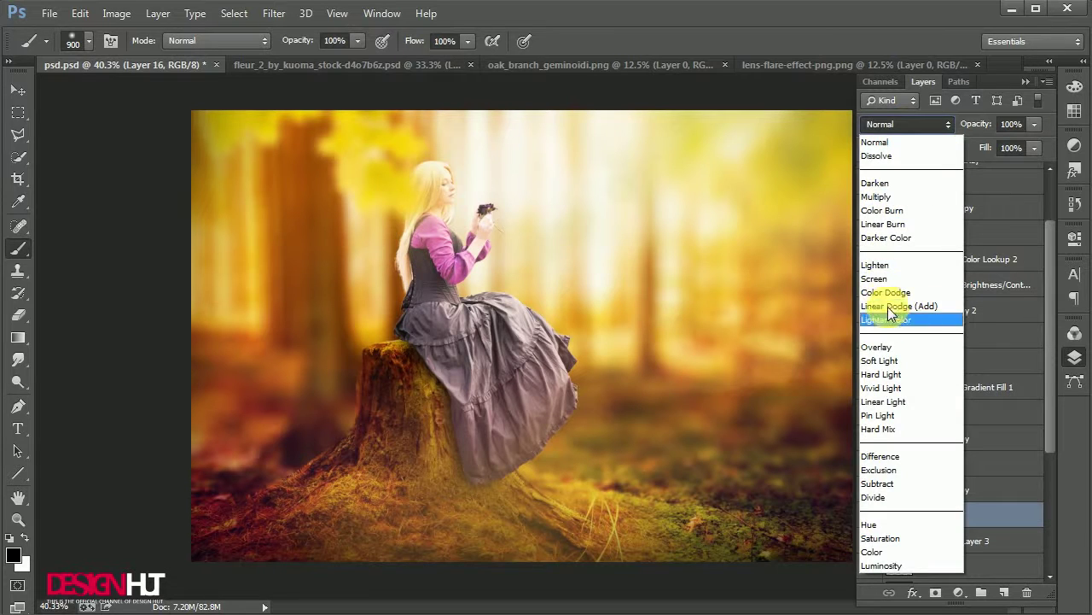
click(879, 346)
key(bracketleft)
key(bracketleft)
key(bracketleft)
key(bracketleft)
key(bracketleft)
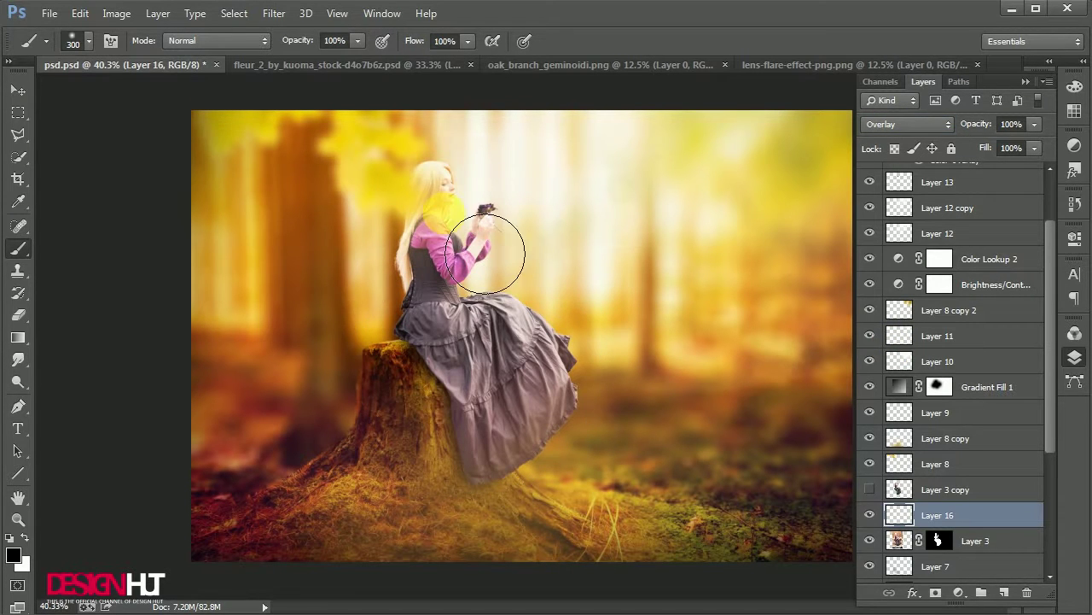
Paint soft yellow light onto the woman's hair and side, undoing unwanted strokes.
key(ctrl+z)
scroll(479, 183, up, 4)
drag(401, 209, 427, 223)
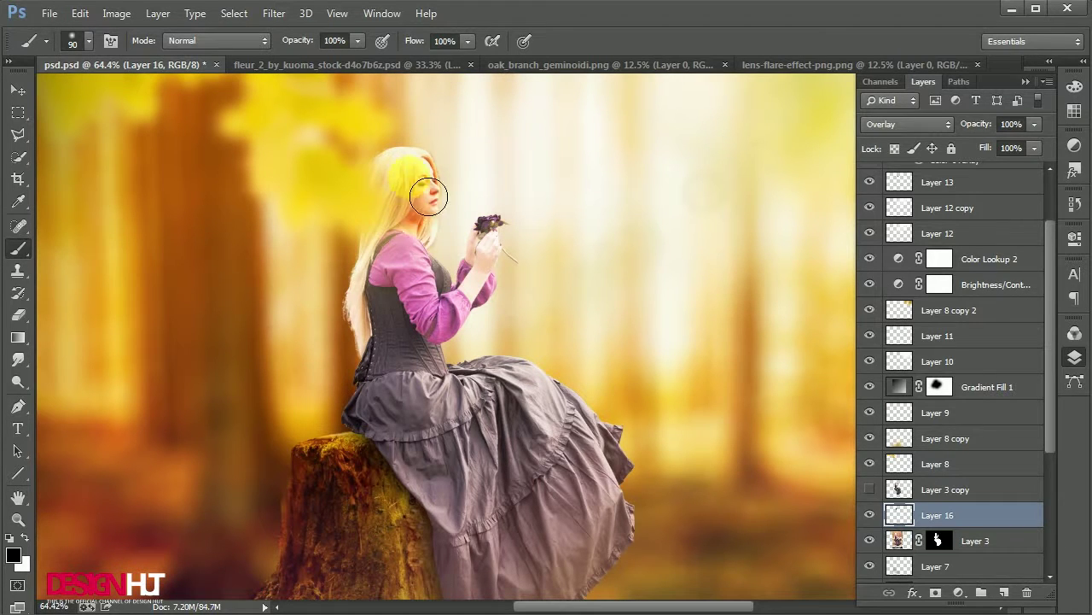
key(ctrl+z)
click(361, 402)
key(ctrl+z)
click(367, 256)
key(ctrl+z)
click(367, 332)
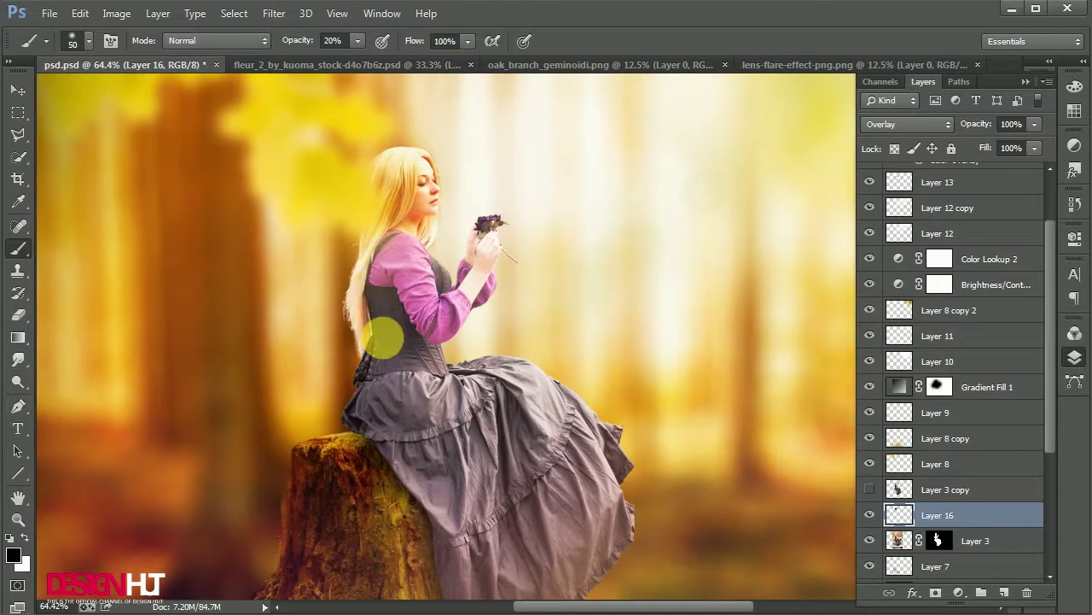
Erase excess yellow paint, then select the empty Layer 15 at the top.
scroll(493, 345, down, 2)
key(v)
scroll(504, 337, down, 2)
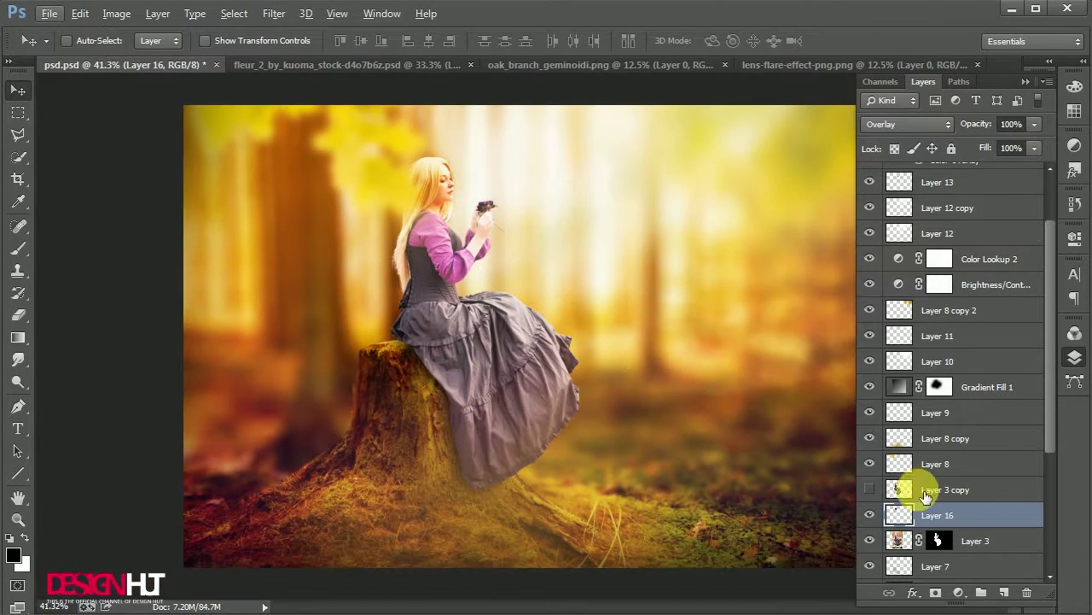
scroll(478, 184, up, 2)
key(e)
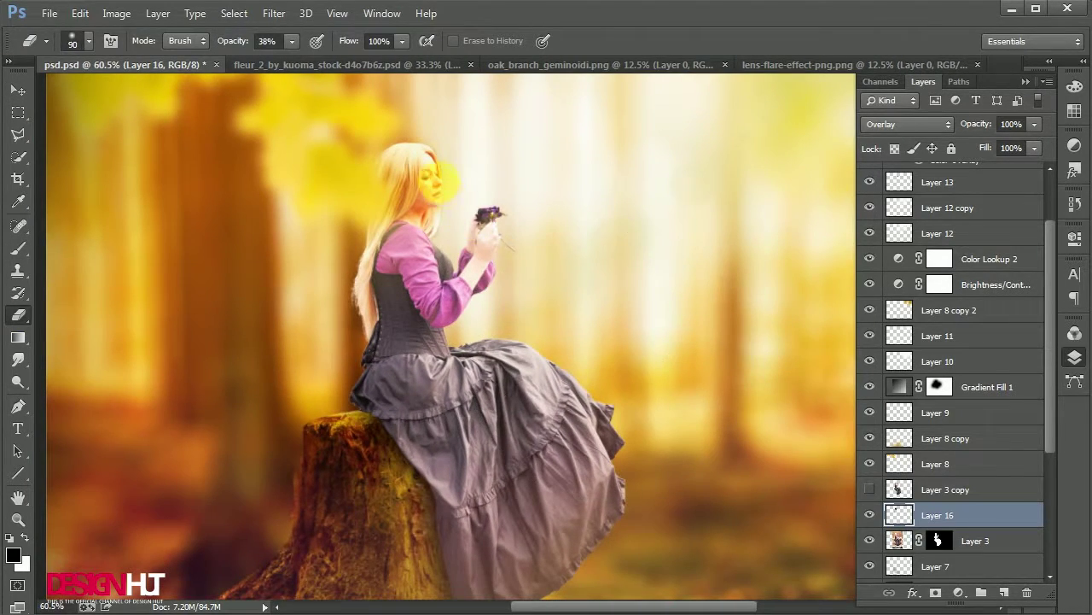
scroll(585, 220, down, 1)
scroll(585, 219, down, 1)
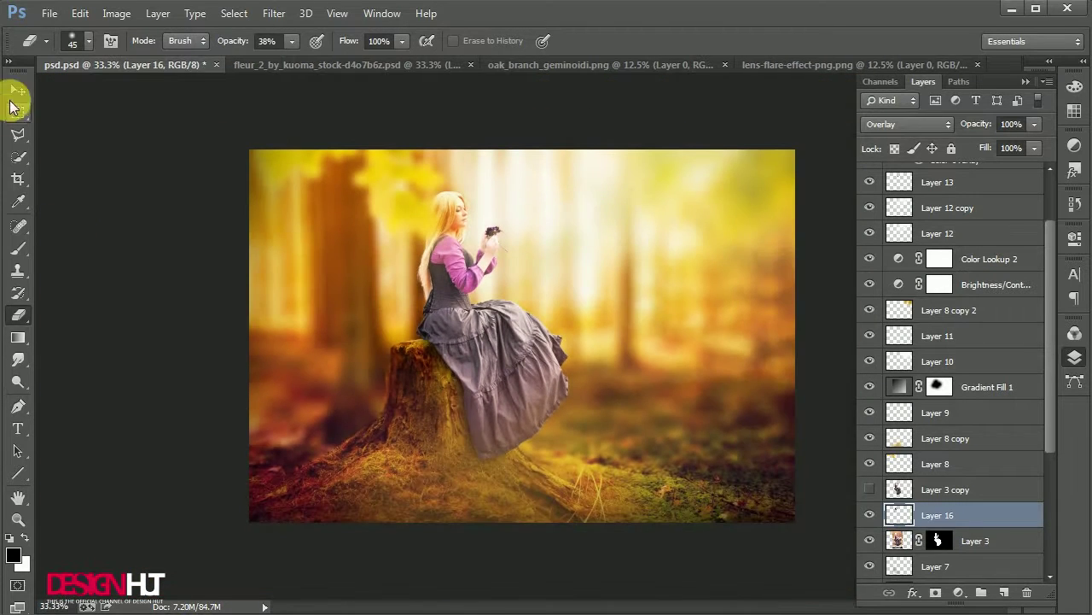
click(18, 89)
scroll(578, 305, up, 1)
key(alt+period)
Add a Warming Filter (85) Photo Filter adjustment and save the document.
click(966, 595)
click(913, 439)
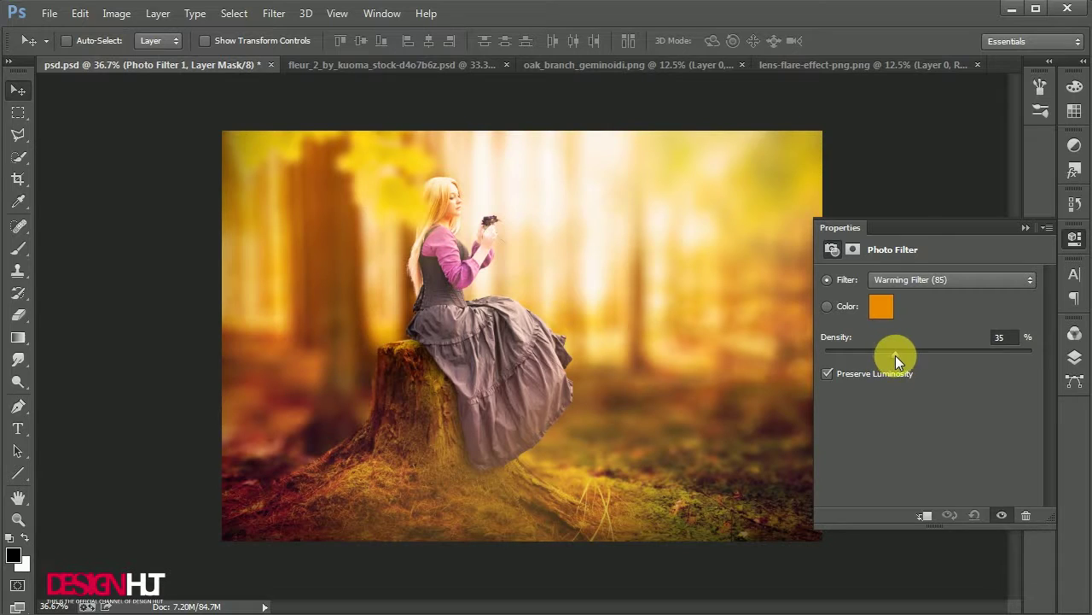
click(1026, 228)
key(ctrl+s)
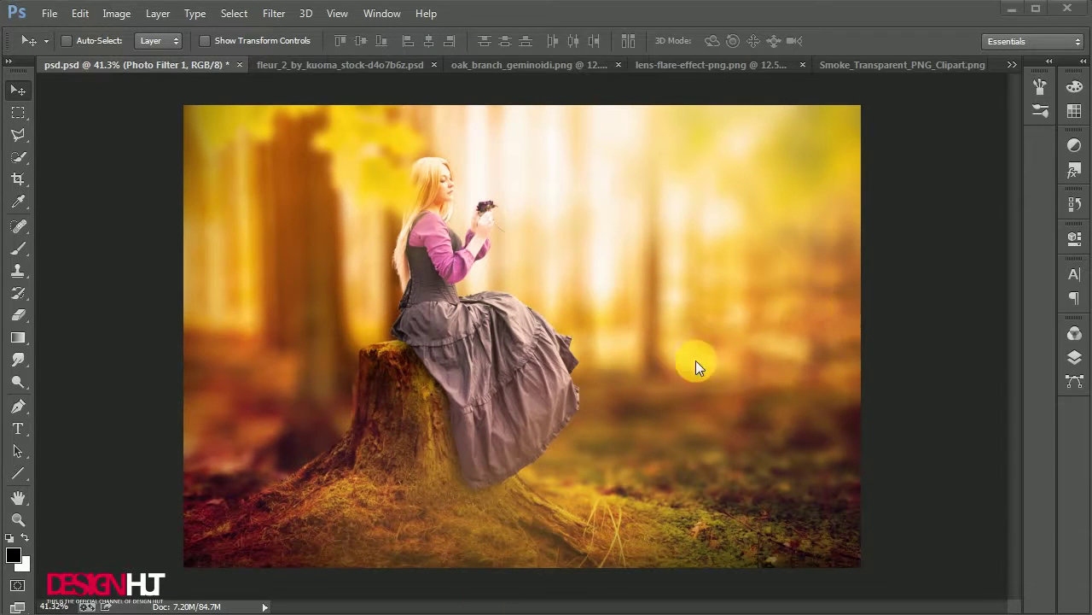
Group all layers into Group 1, duplicate it, and merge the copy into one layer.
click(1074, 357)
scroll(973, 362, down, 5)
scroll(973, 363, down, 2)
shift+click(946, 533)
key(ctrl+g)
key(ctrl+j)
key(ctrl+e)
Grade Group 1 copy in Camera Raw: Temperature +6, Tint +24, Exposure -0.25, shadows -3.
click(274, 13)
click(316, 109)
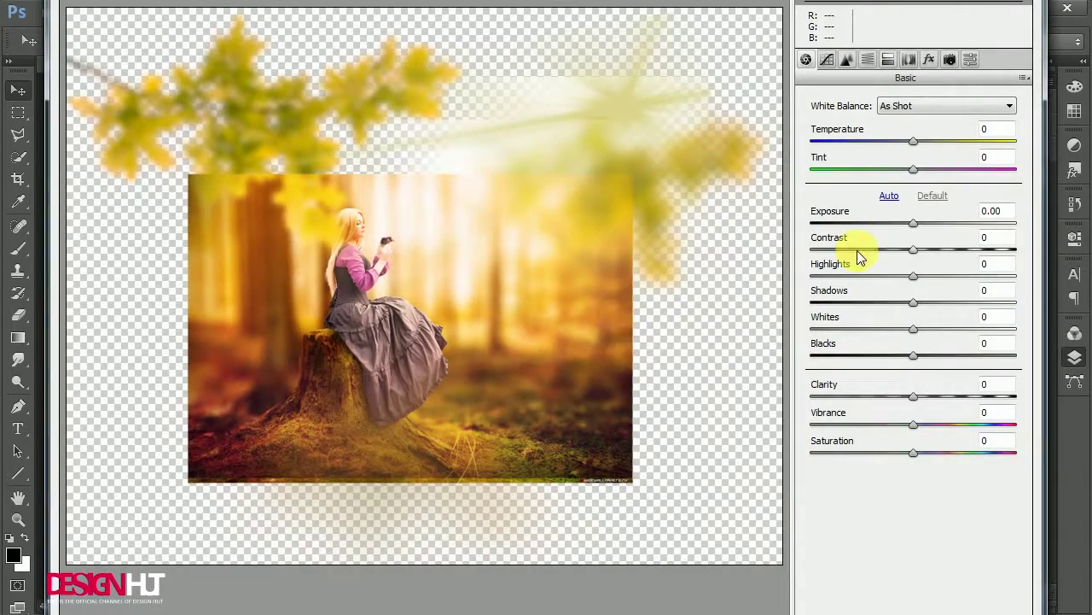
drag(913, 141, 938, 169)
drag(914, 223, 933, 275)
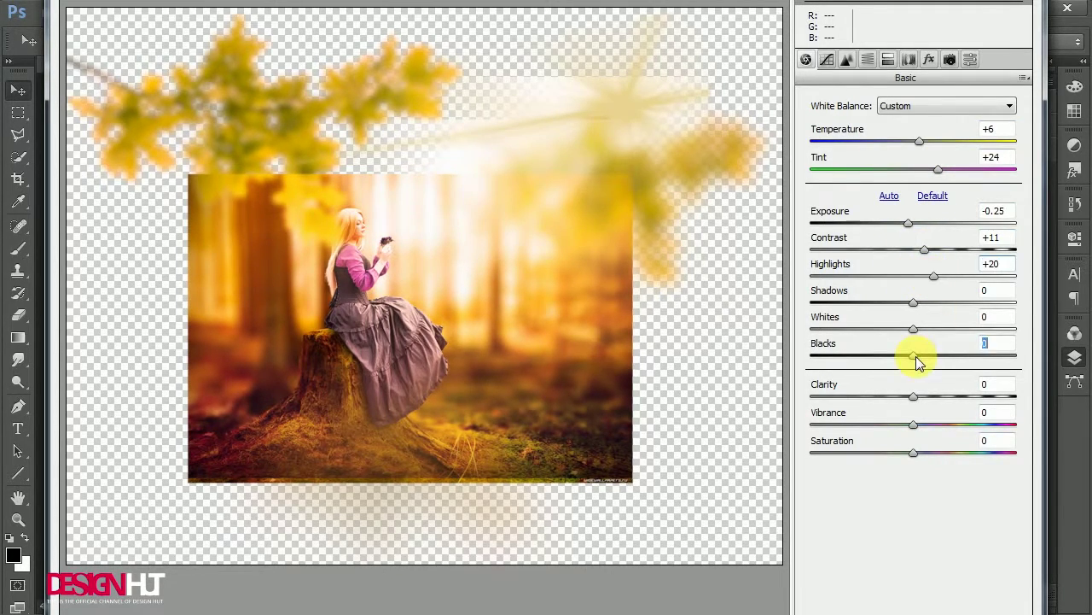
drag(927, 312, 911, 316)
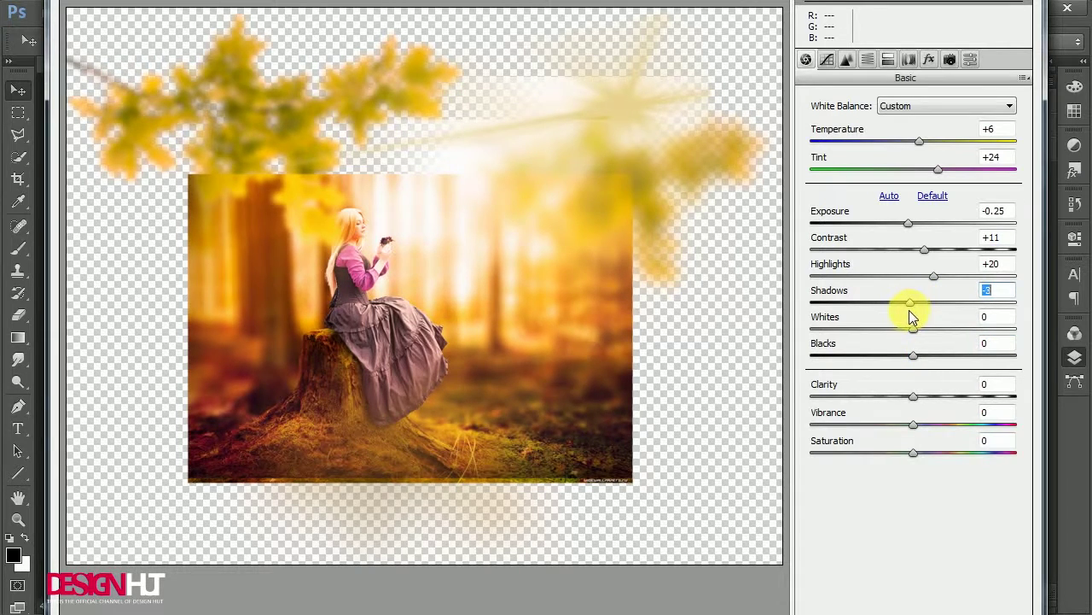
click(950, 59)
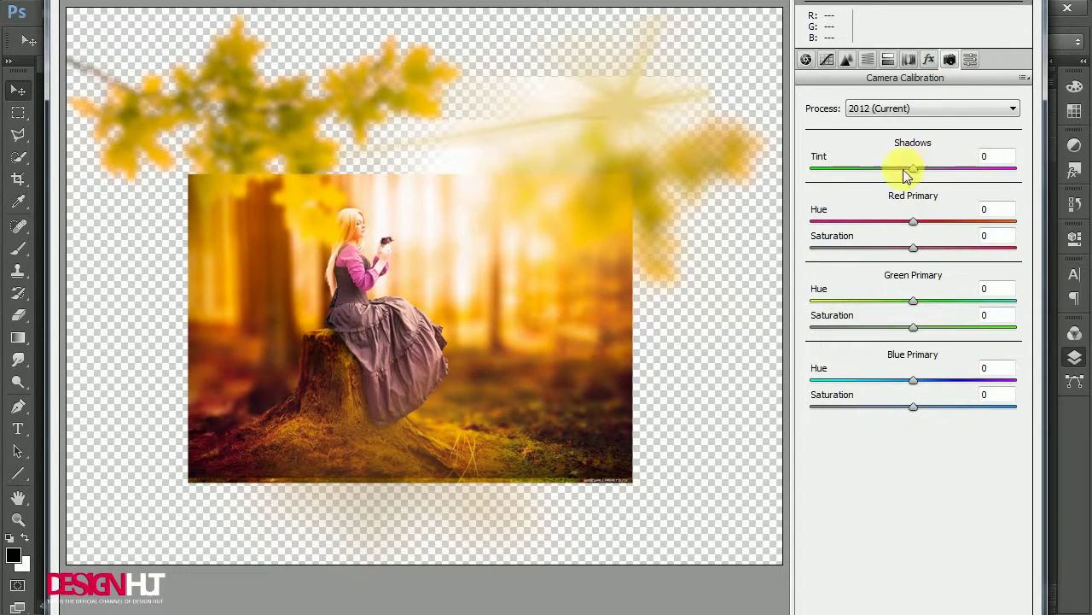
Apply the basic Camera Raw grade to Group 1 copy and reopen Camera Raw.
click(982, 596)
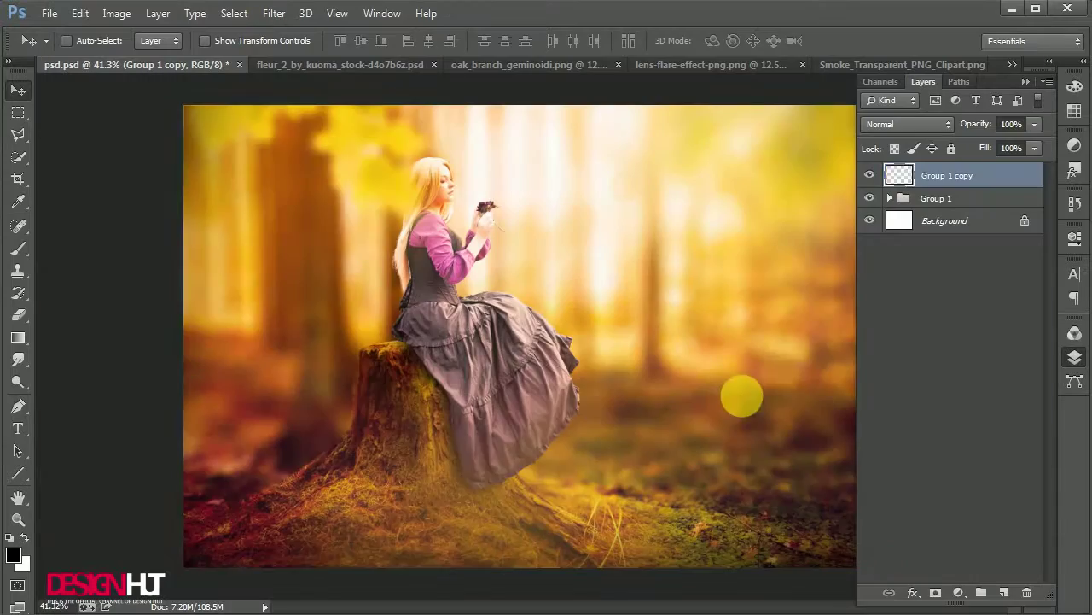
click(273, 12)
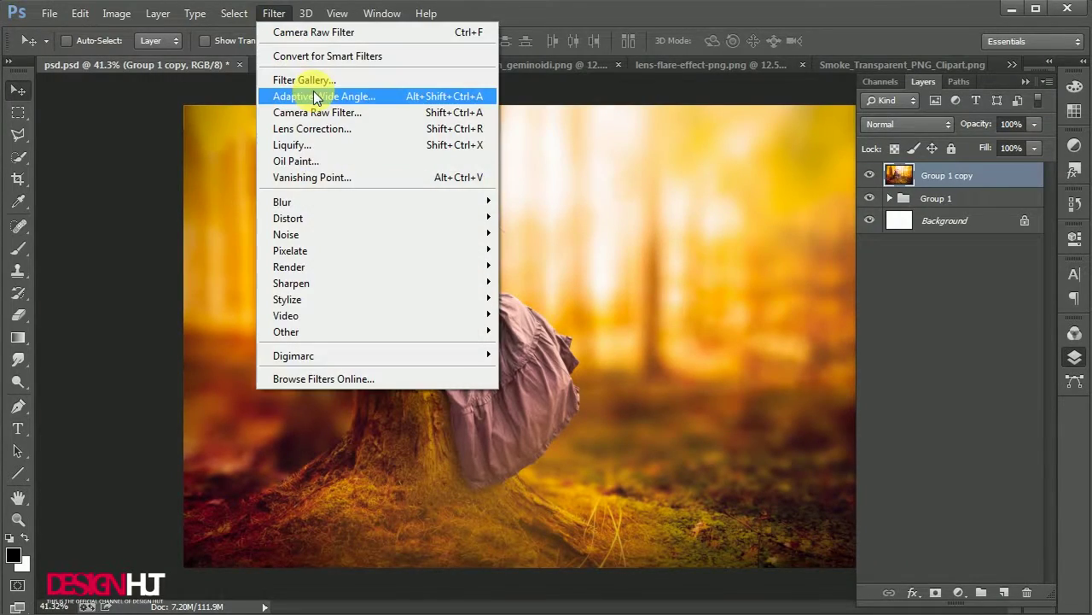
click(312, 112)
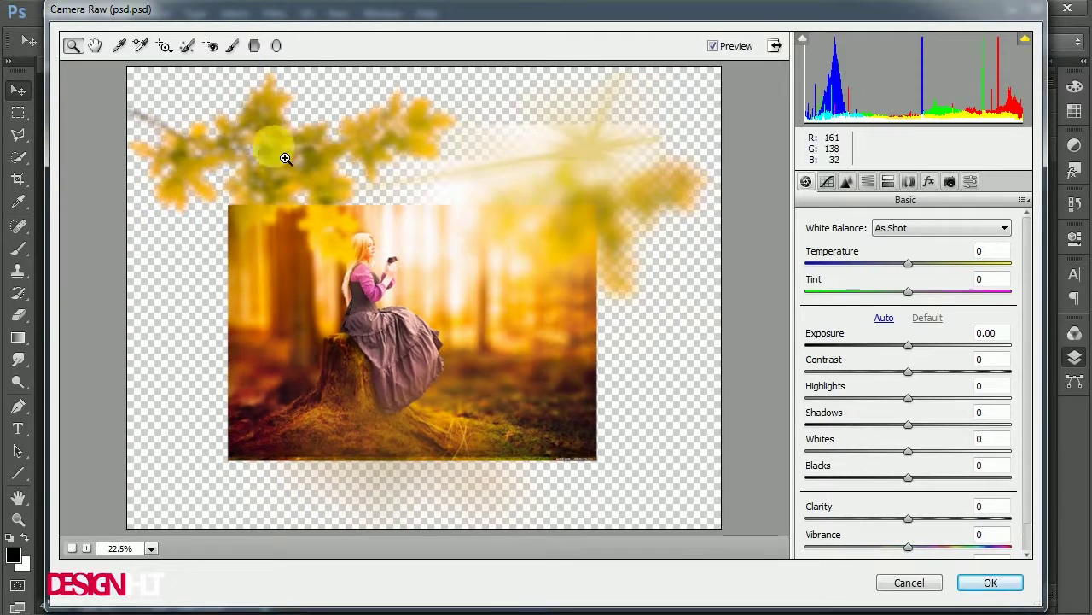
Add a radial filter over the woman: warmer temperature, Tint -24, Clarity +6, slightly lower exposure.
key(j)
drag(371, 260, 408, 326)
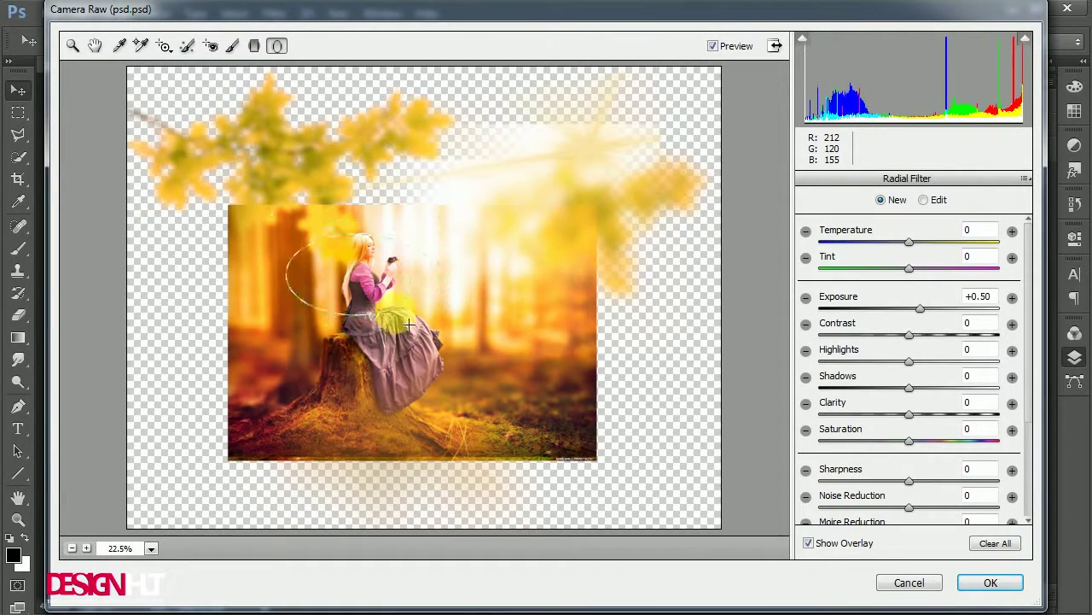
drag(373, 284, 389, 308)
mouse_move(903, 242)
mouse_down()
mouse_move(924, 242)
mouse_move(887, 268)
mouse_up()
drag(909, 414, 914, 414)
drag(920, 308, 918, 308)
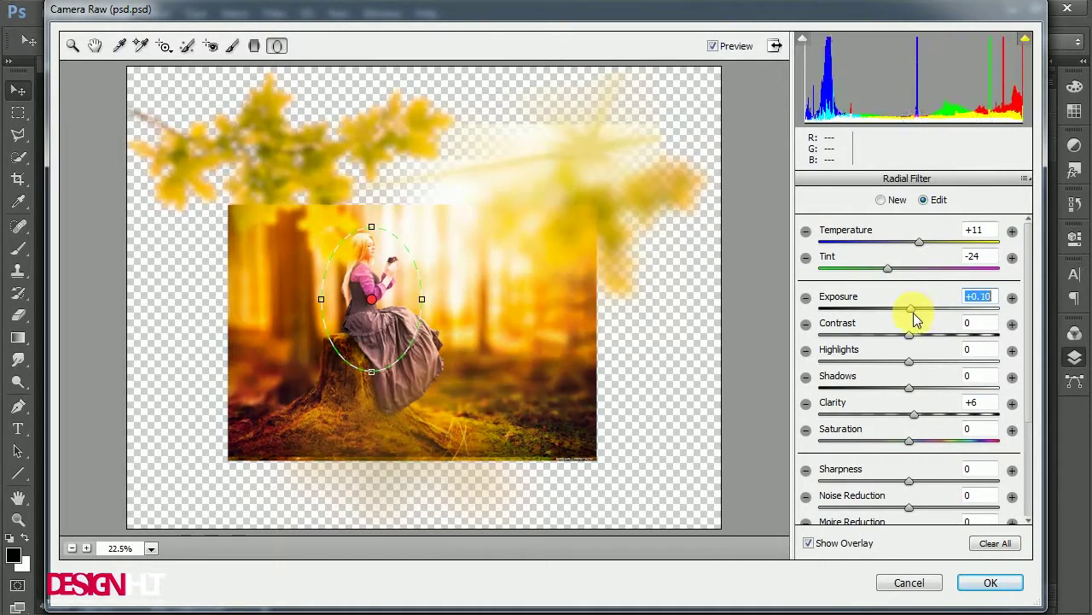
click(978, 584)
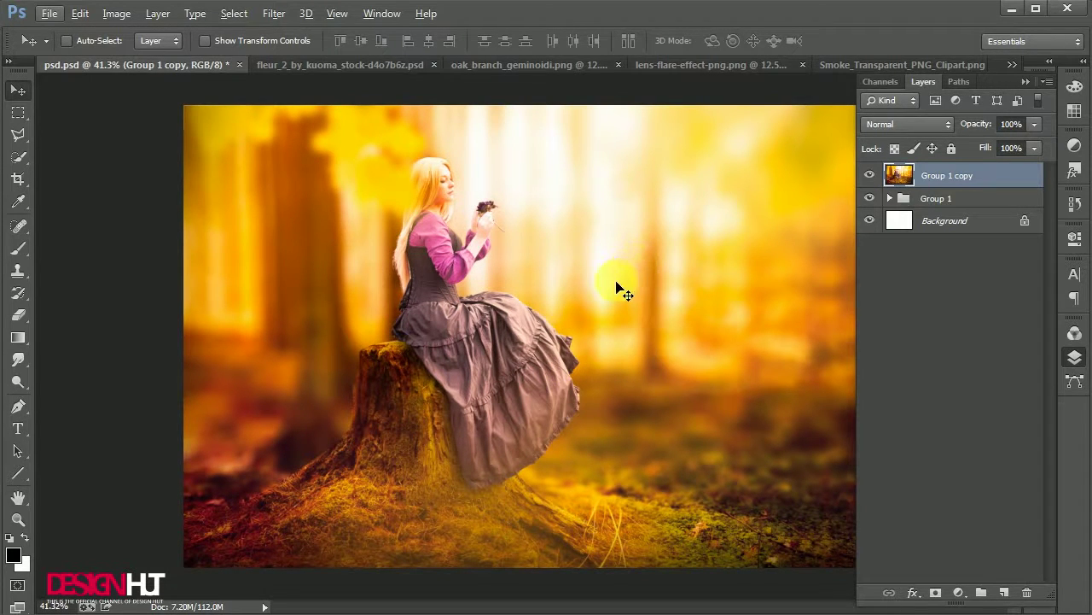
Save the document and add an empty Layer 17 on top.
key(ctrl+s)
scroll(683, 271, down, 1)
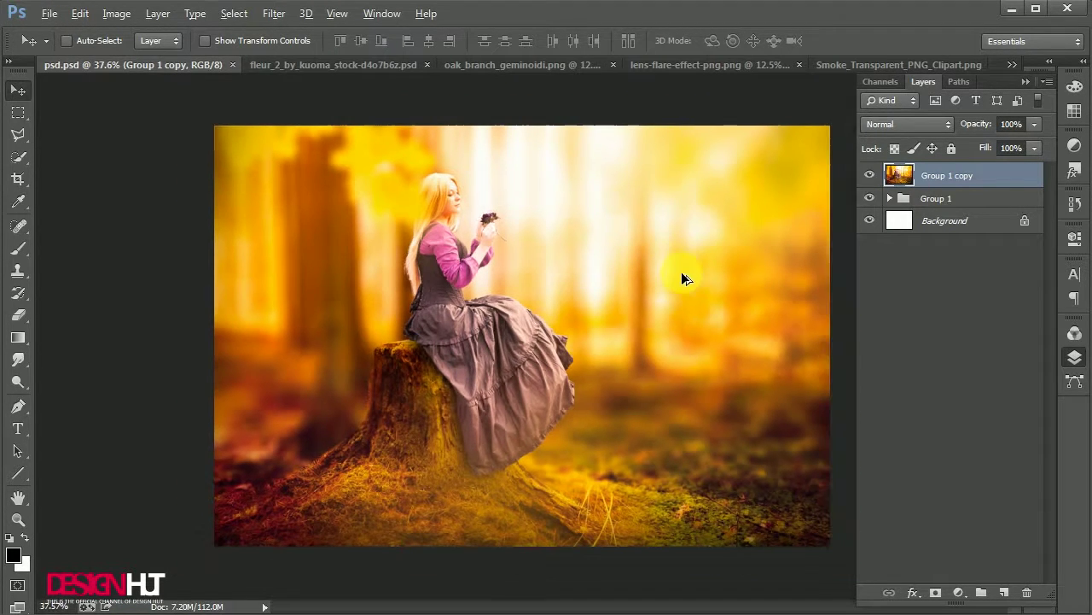
click(1010, 595)
click(18, 247)
scroll(467, 344, down, 5)
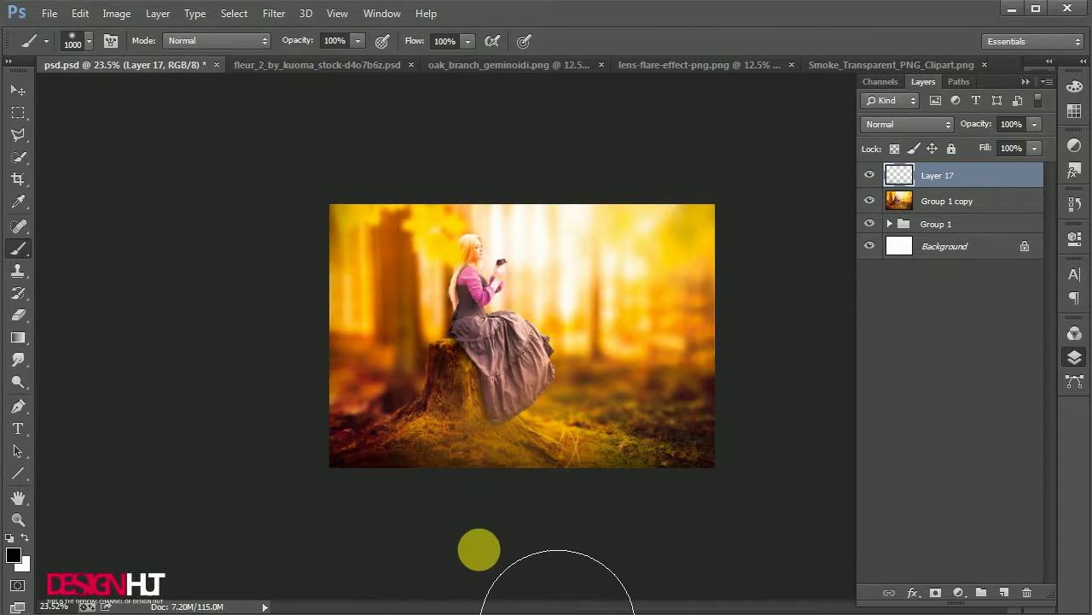
Save again and toggle Group 1 copy's visibility to compare.
click(17, 86)
scroll(626, 391, up, 2)
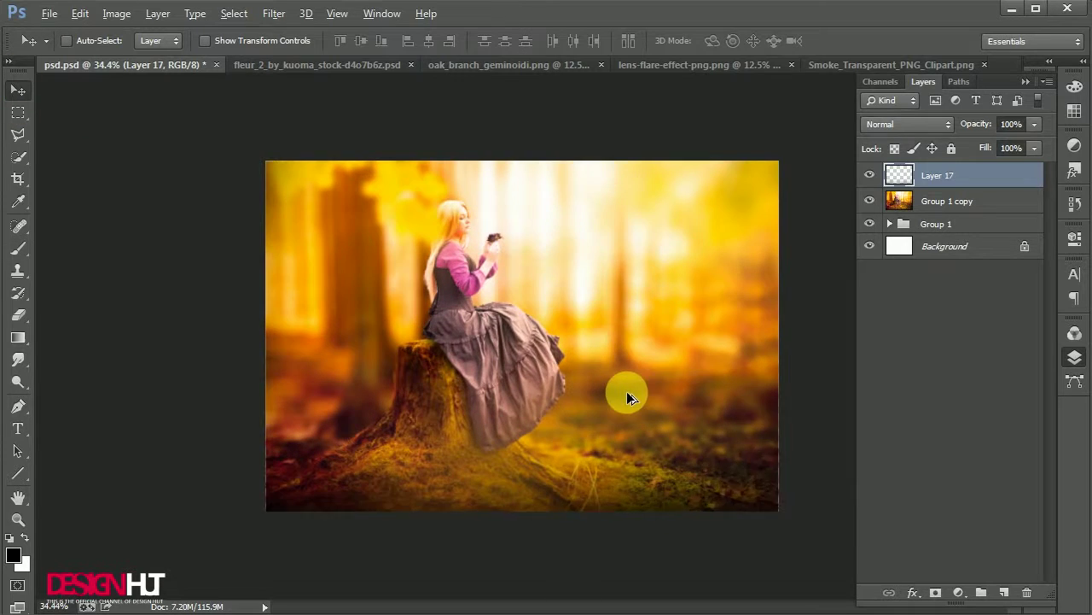
scroll(643, 390, up, 1)
scroll(643, 390, up, 1)
key(ctrl+s)
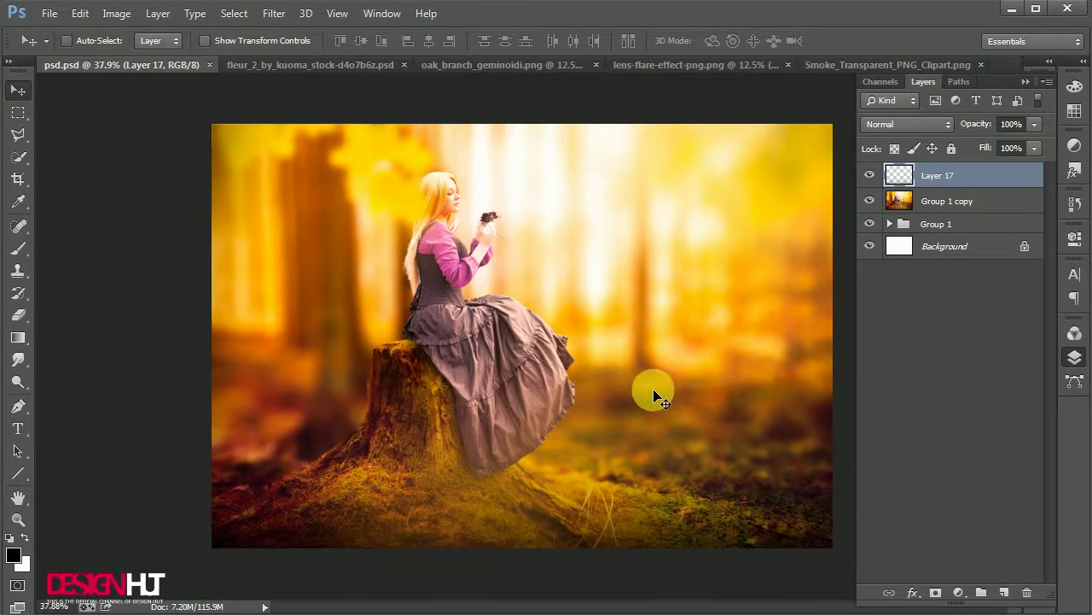
click(869, 201)
click(869, 200)
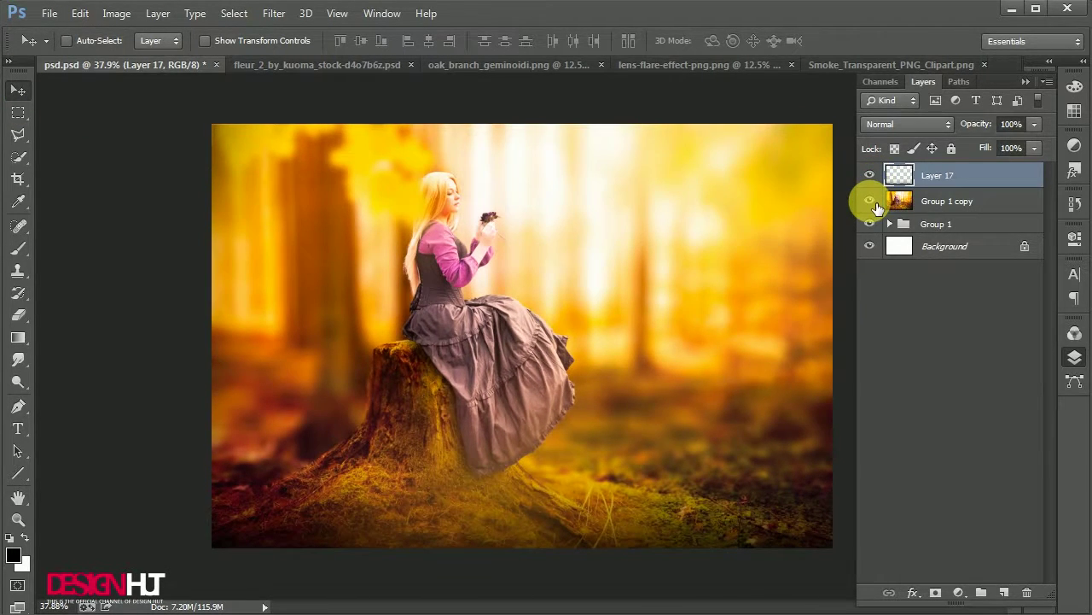
Apply a Color Balance to Group 1 copy with midtone values -23 and +15.
click(934, 205)
key(ctrl+b)
mouse_move(598, 2)
mouse_down()
mouse_move(906, 164)
mouse_move(858, 124)
mouse_up()
mouse_move(838, 212)
mouse_down()
mouse_move(839, 229)
mouse_move(829, 230)
mouse_up()
key(Return)
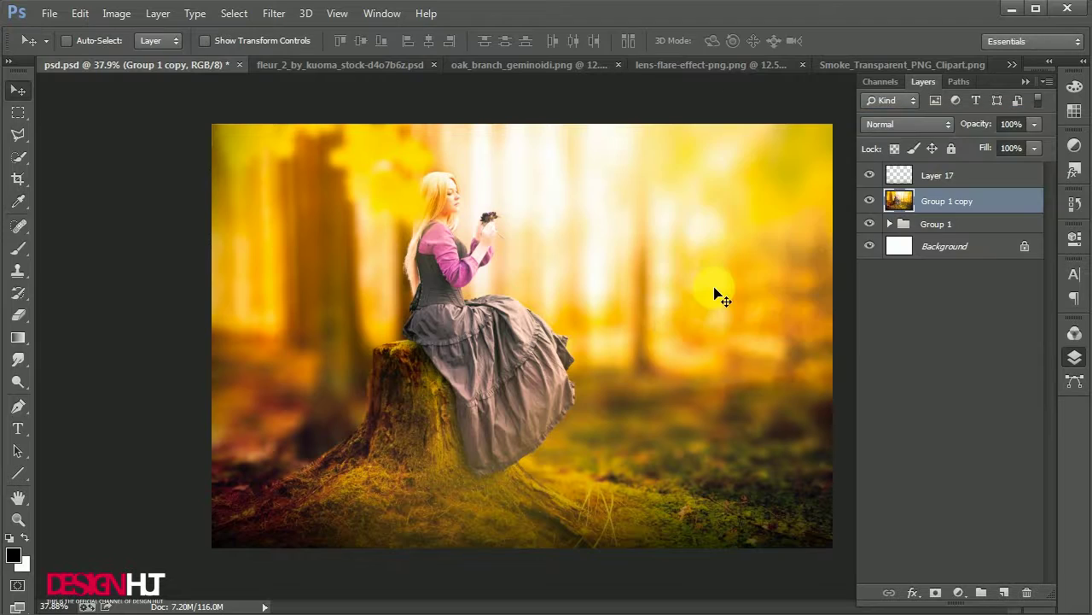
key(ctrl+minus)
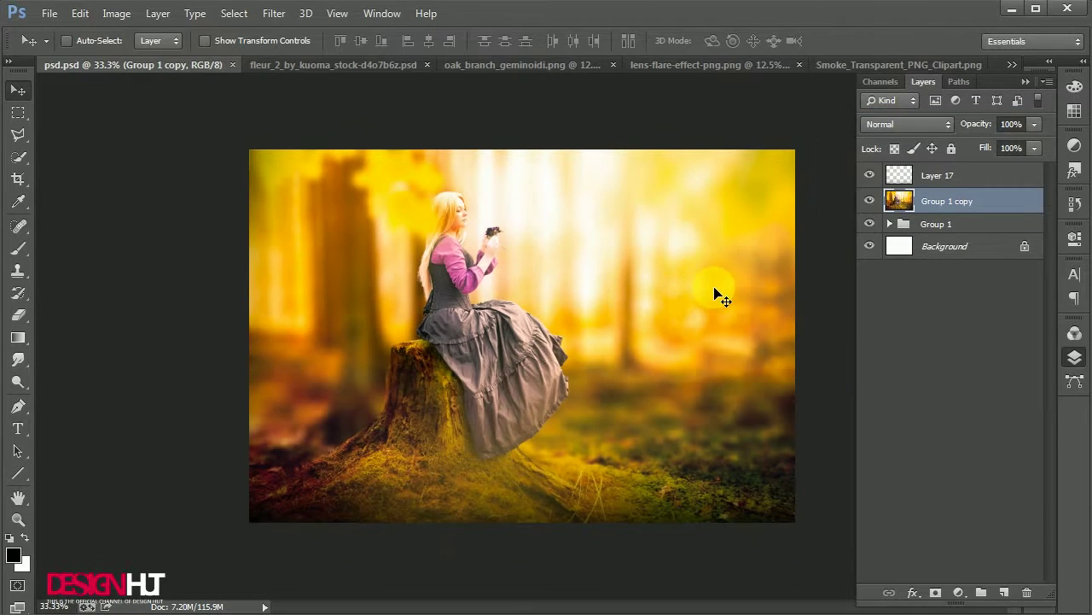